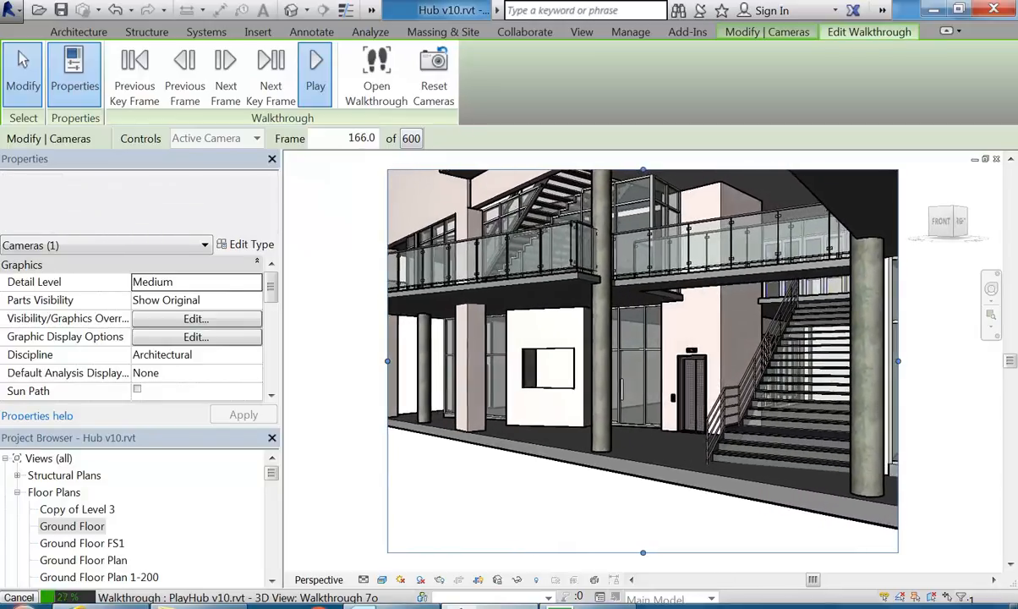
Step: Stop the walkthrough playback
left_click(13, 596)
left_click(538, 338)
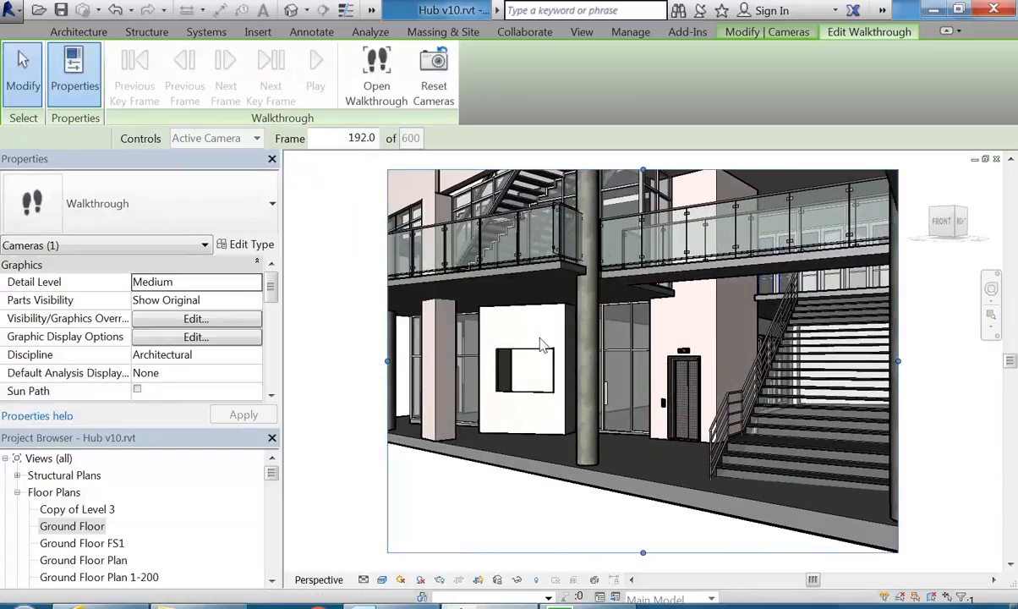
key("Escape")
left_click(600, 319)
Step: Set the silhouettes of the walkthrough view to 0.10 pen in the Graphic Display Options
left_click(383, 580)
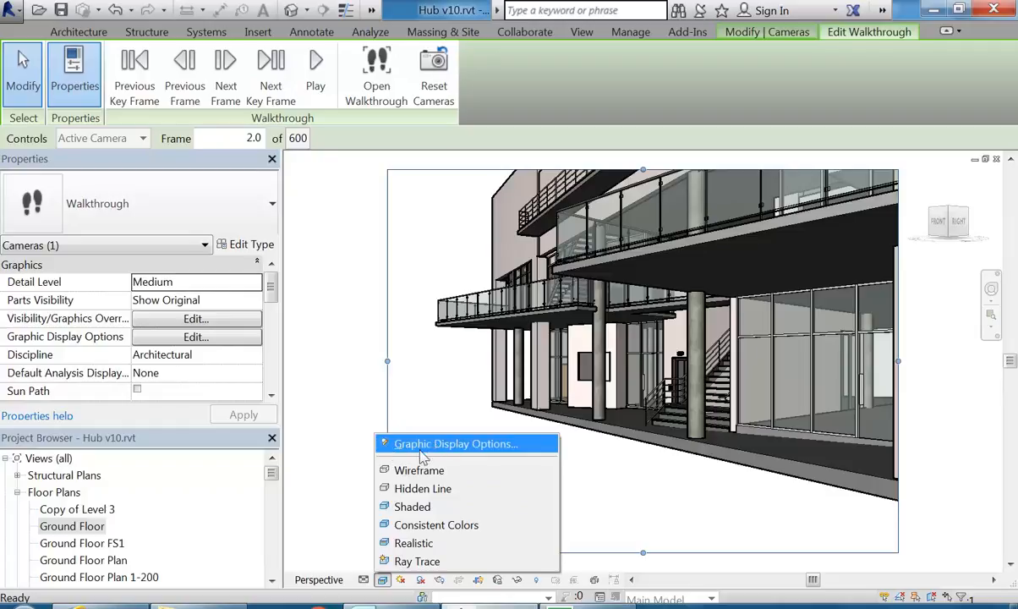
left_click(382, 580)
left_click(382, 580)
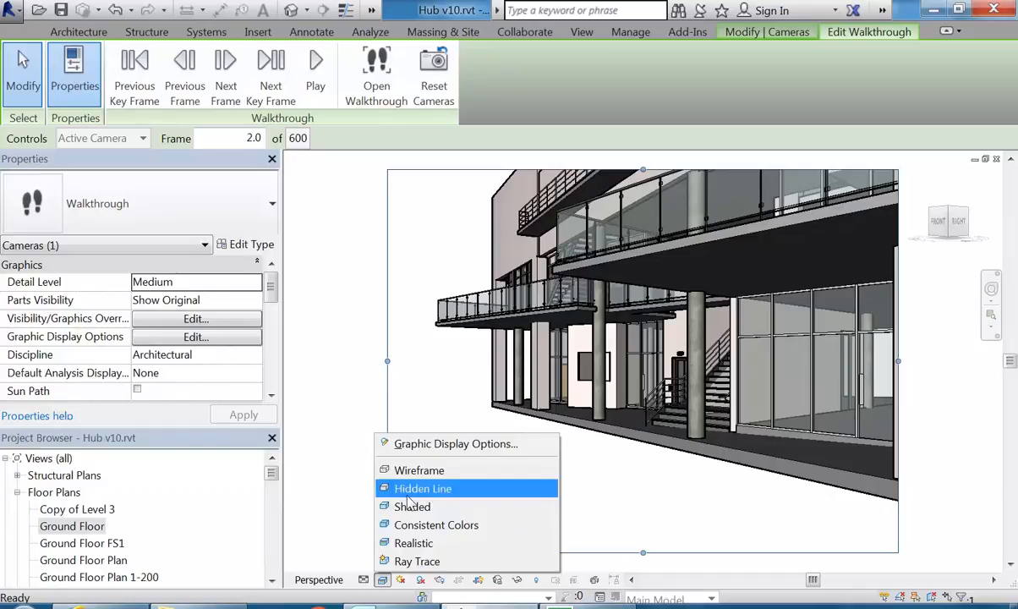
left_click(432, 445)
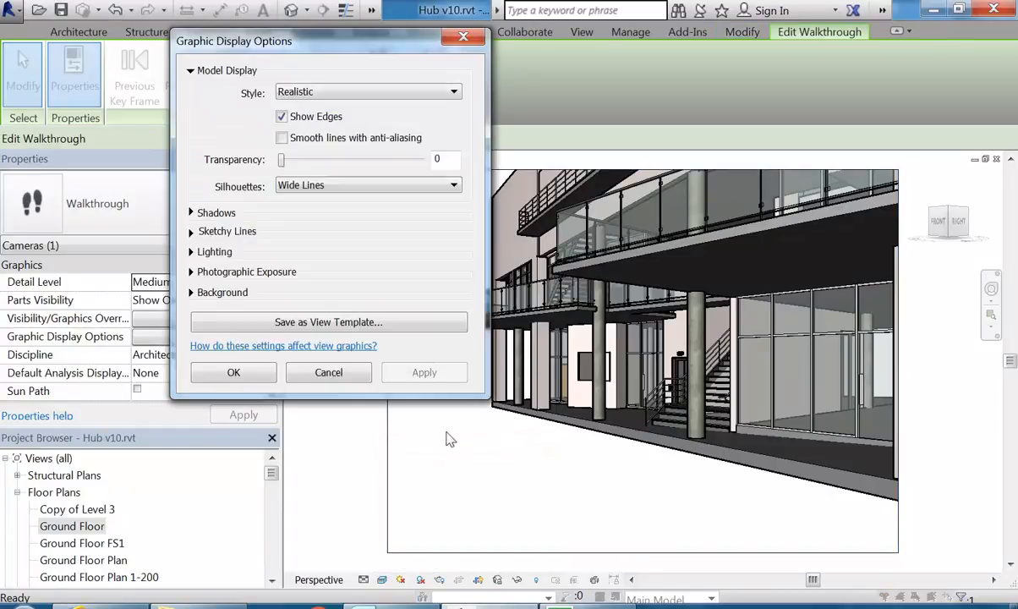
left_click_drag(318, 53, 244, 58)
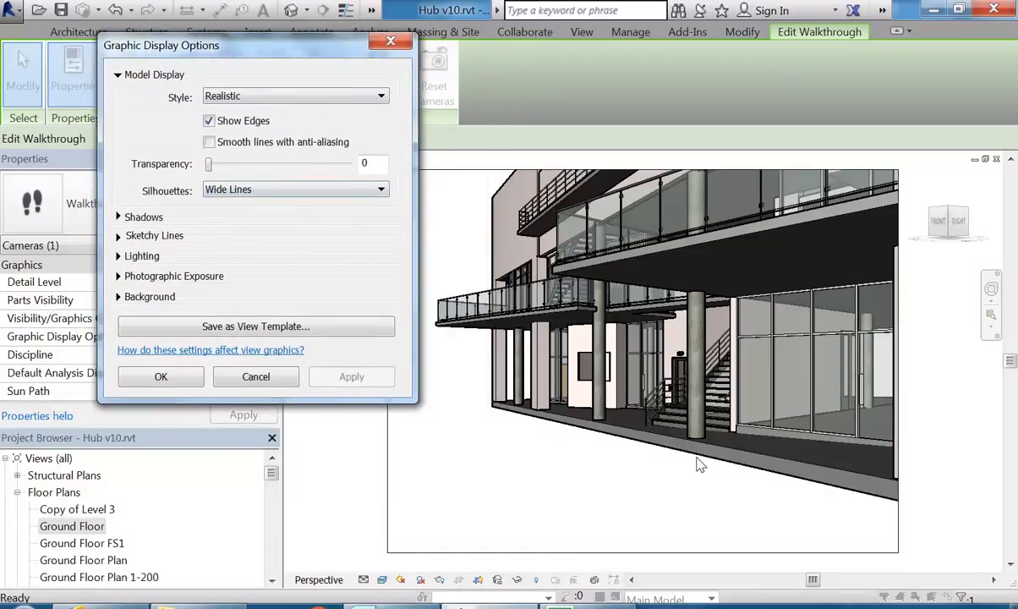
left_click(286, 191)
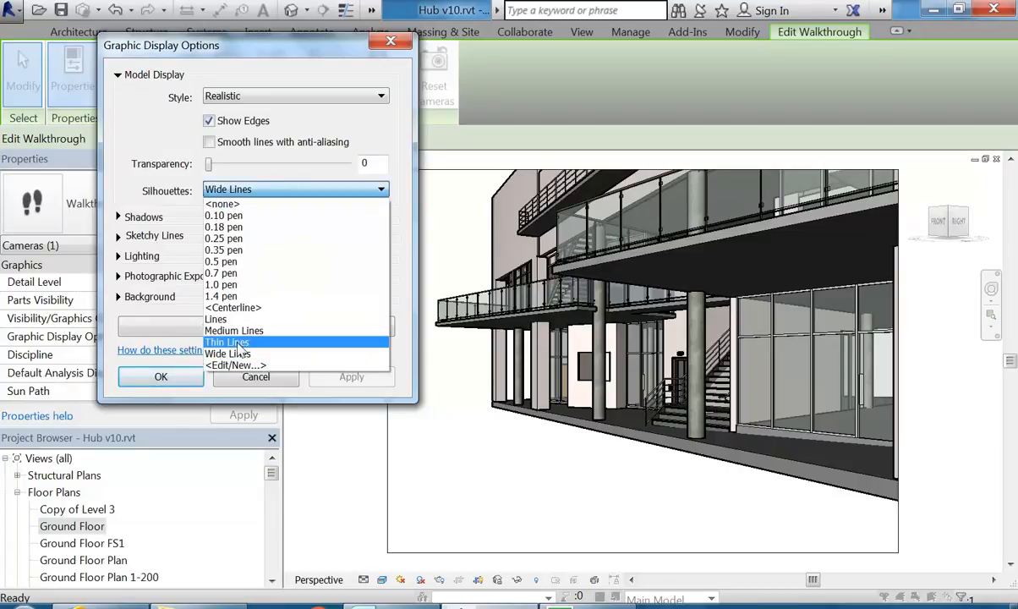
left_click(239, 217)
left_click(155, 378)
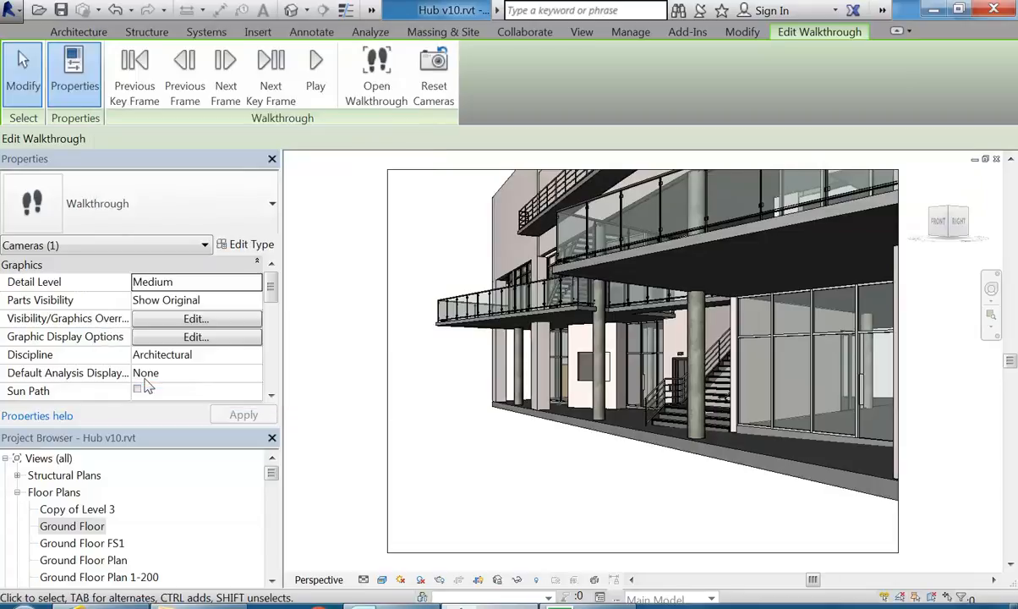
Step: Turn on Cast Shadows for the walkthrough view in the Graphic Display Options
scroll(606, 362, "up", 2)
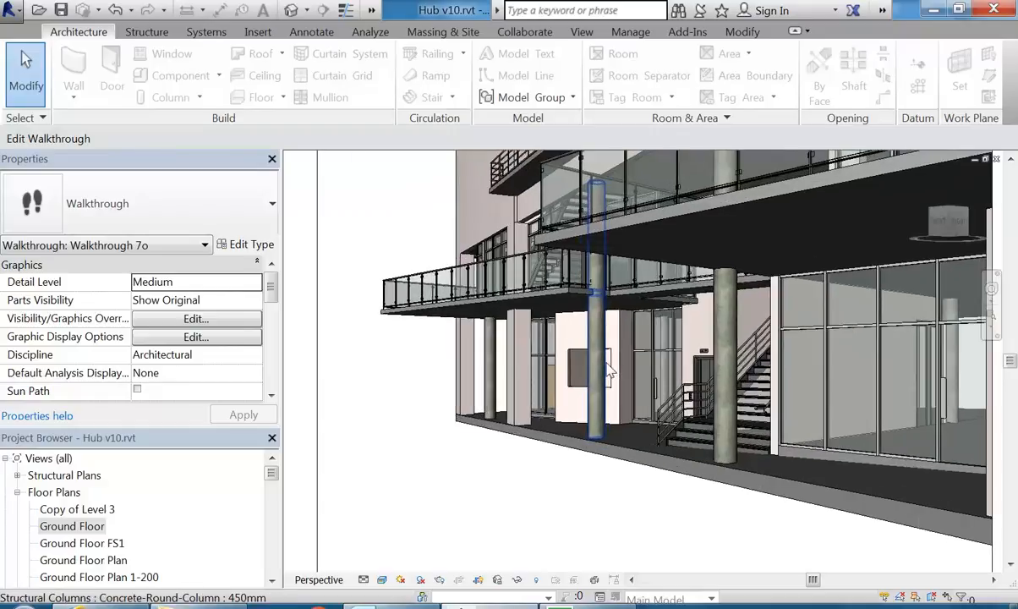
scroll(607, 362, "down", 3)
scroll(529, 448, "up", 1)
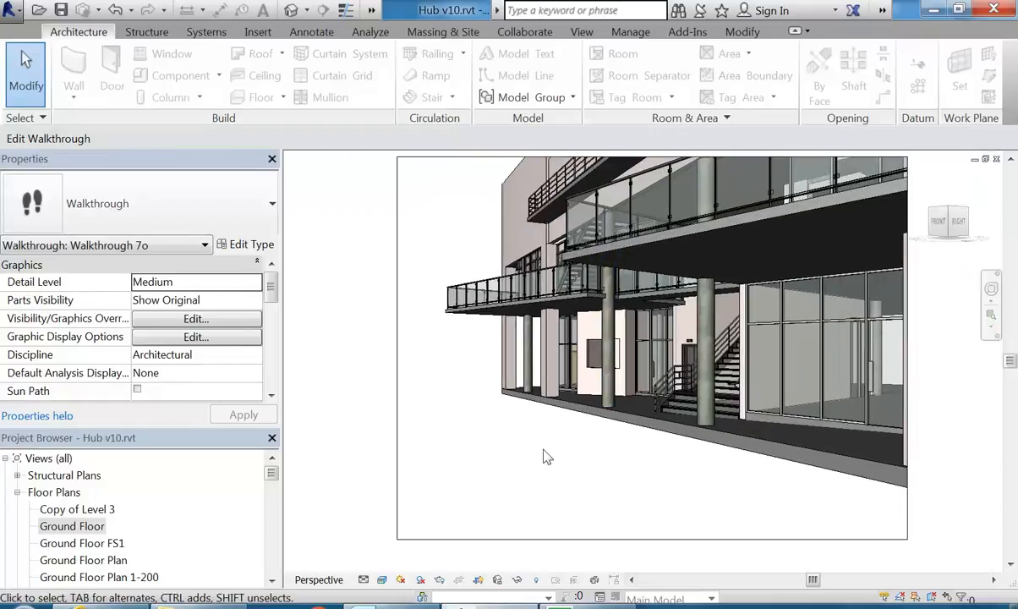
left_click(382, 580)
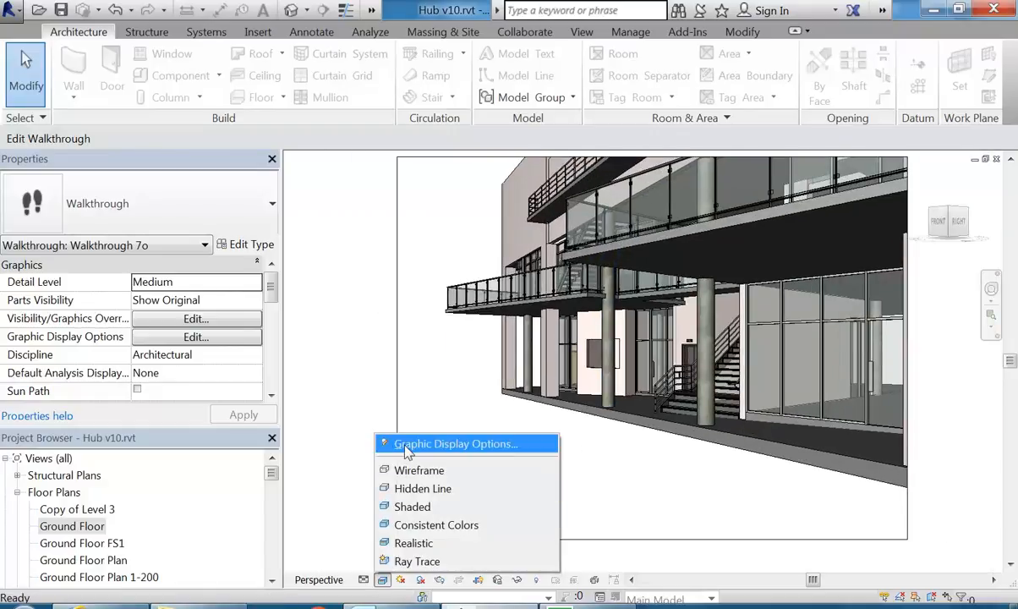
left_click(407, 448)
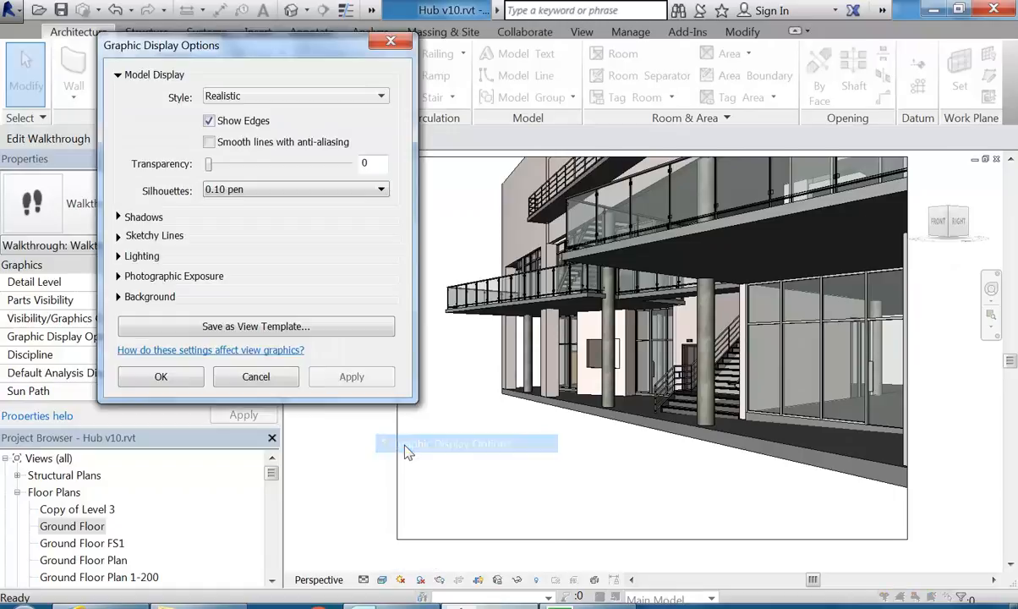
left_click(118, 218)
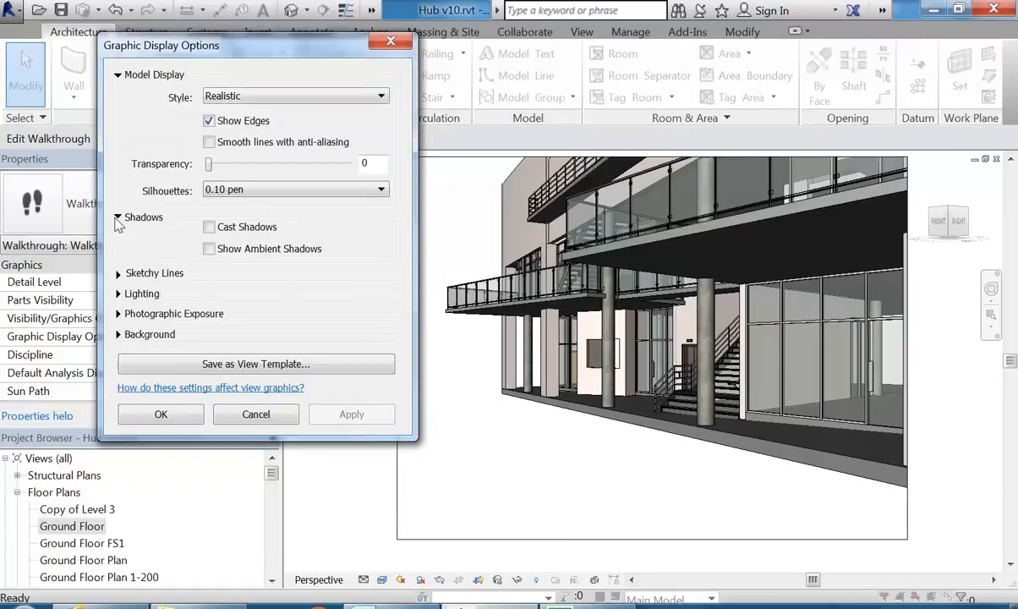
left_click(209, 227)
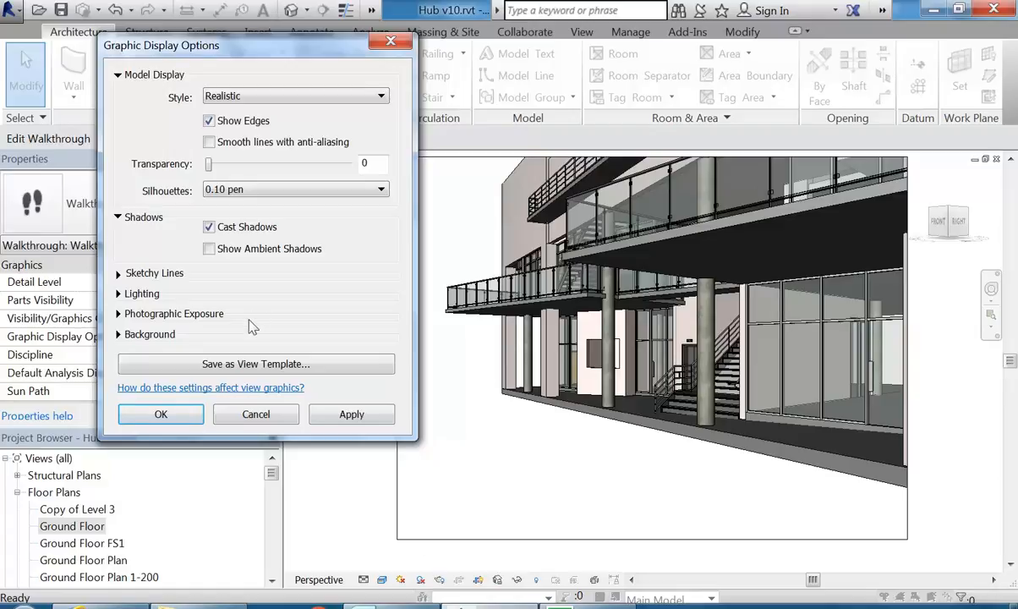
left_click(144, 408)
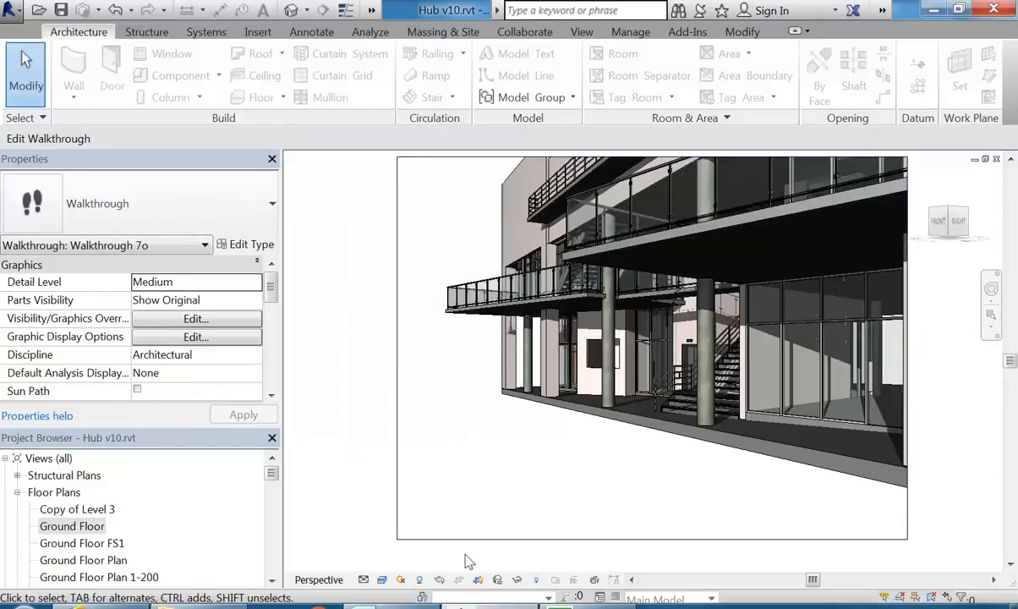
Step: Enable Show Ambient Shadows for the walkthrough view in the Graphic Display Options
left_click(383, 579)
left_click(415, 445)
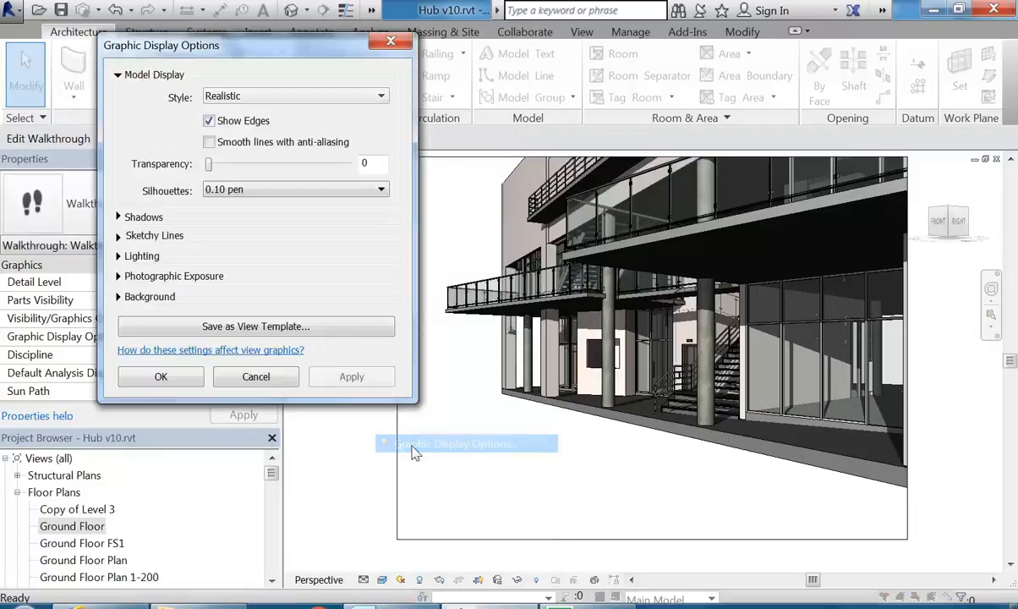
left_click(119, 218)
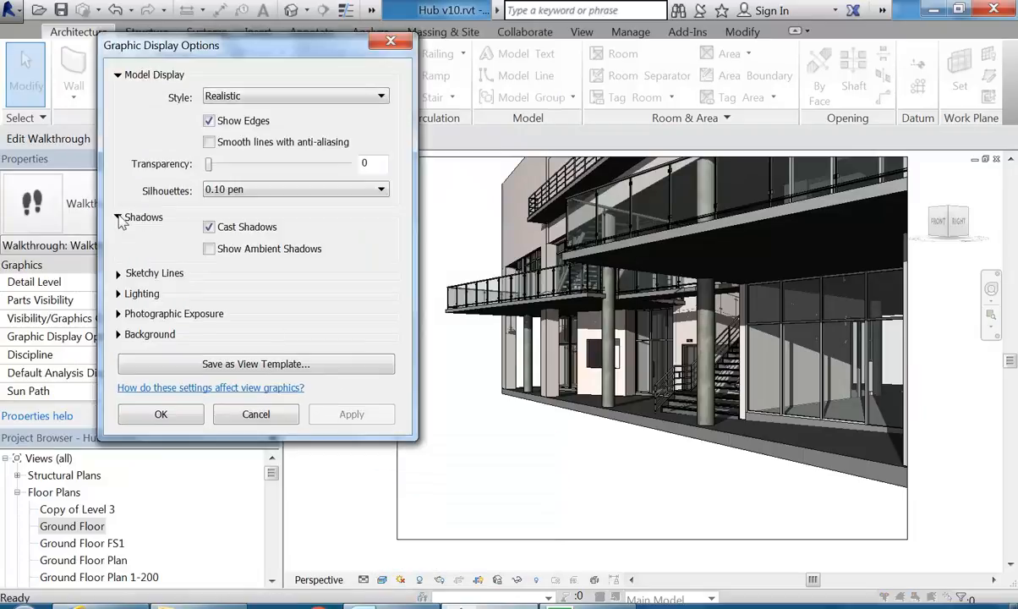
left_click(210, 251)
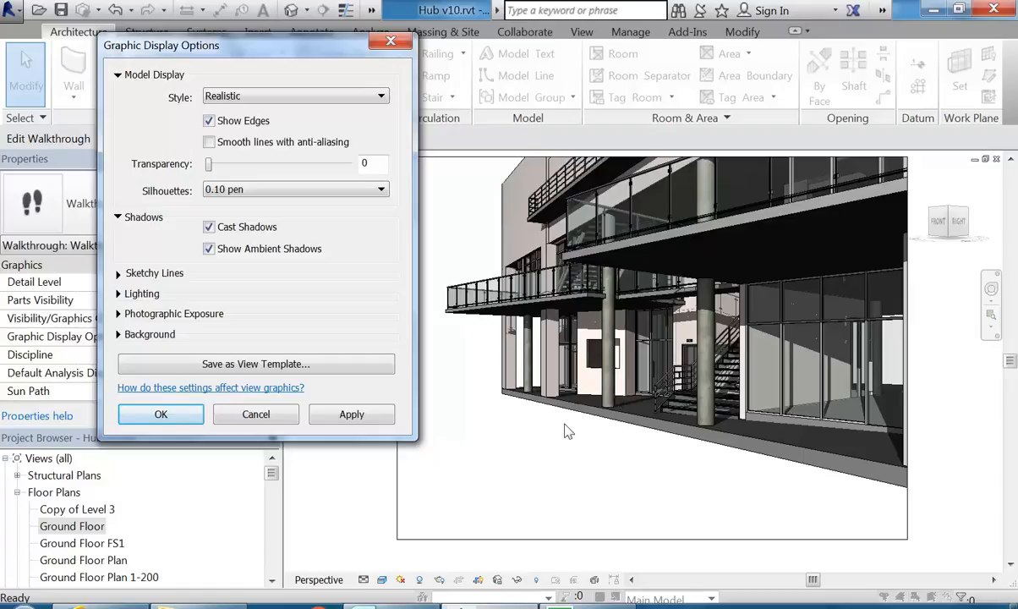
left_click(159, 418)
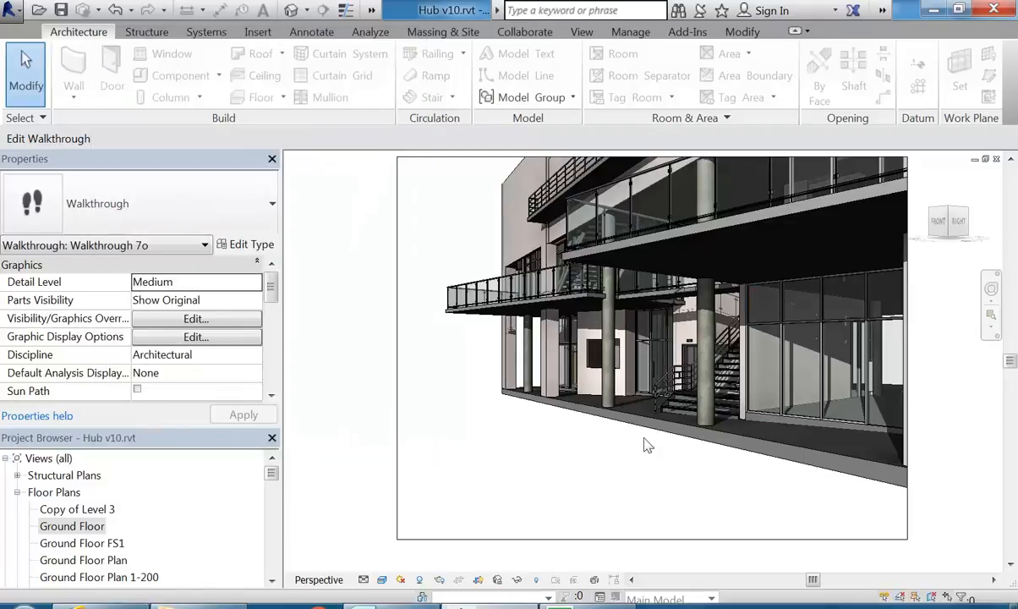
Step: Turn off Cast Shadows in the Graphic Display Options and keep Show Ambient Shadows enabled
left_click(381, 579)
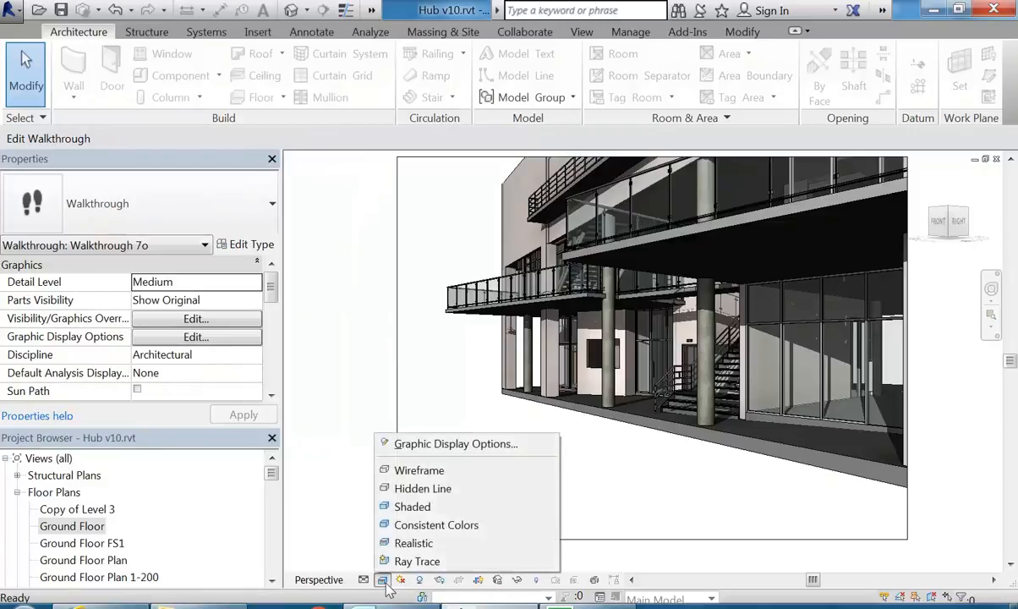
left_click(431, 446)
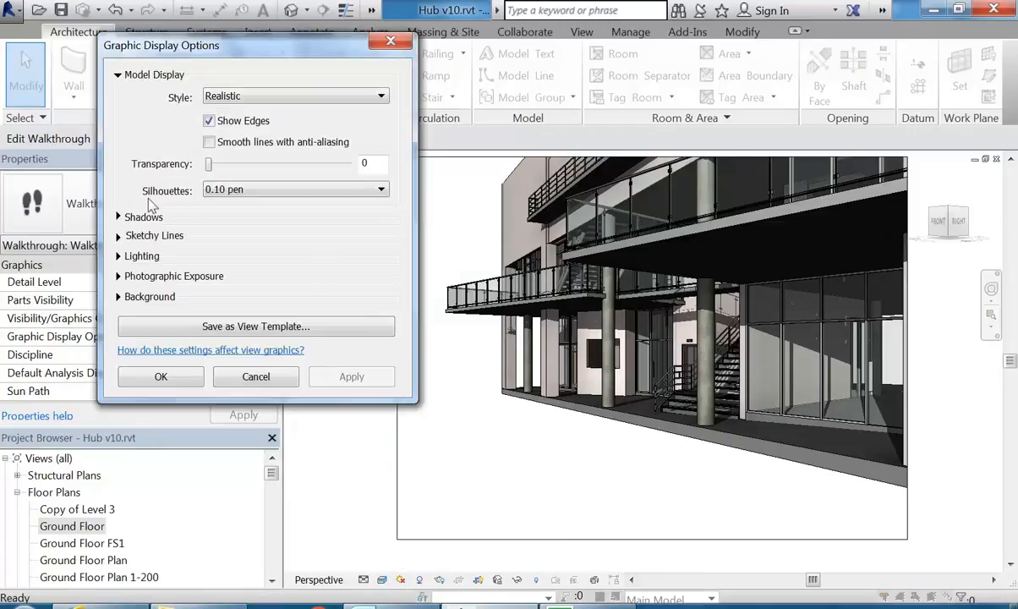
left_click(129, 217)
left_click(209, 226)
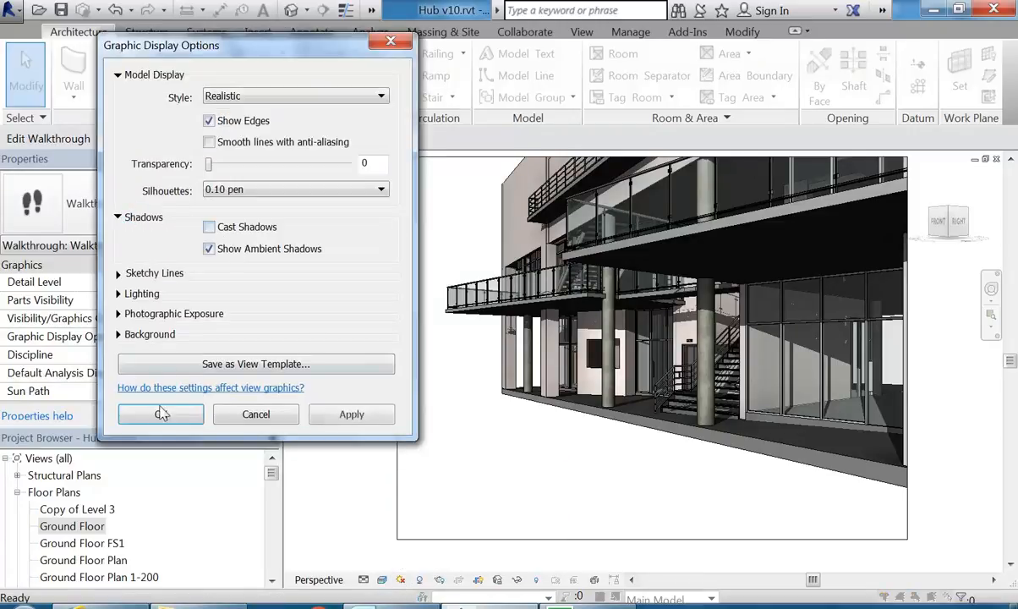
left_click(160, 413)
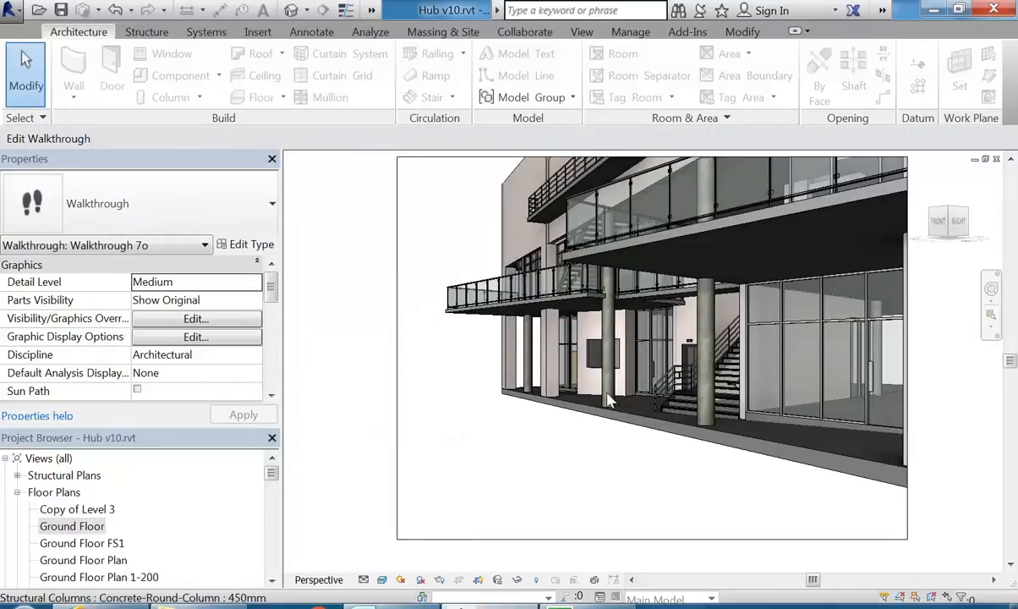
Step: Examine the ambient shading where the columns, walls and staircase meet the ground floor slab, and fit the whole view again
scroll(607, 421, "up", 1)
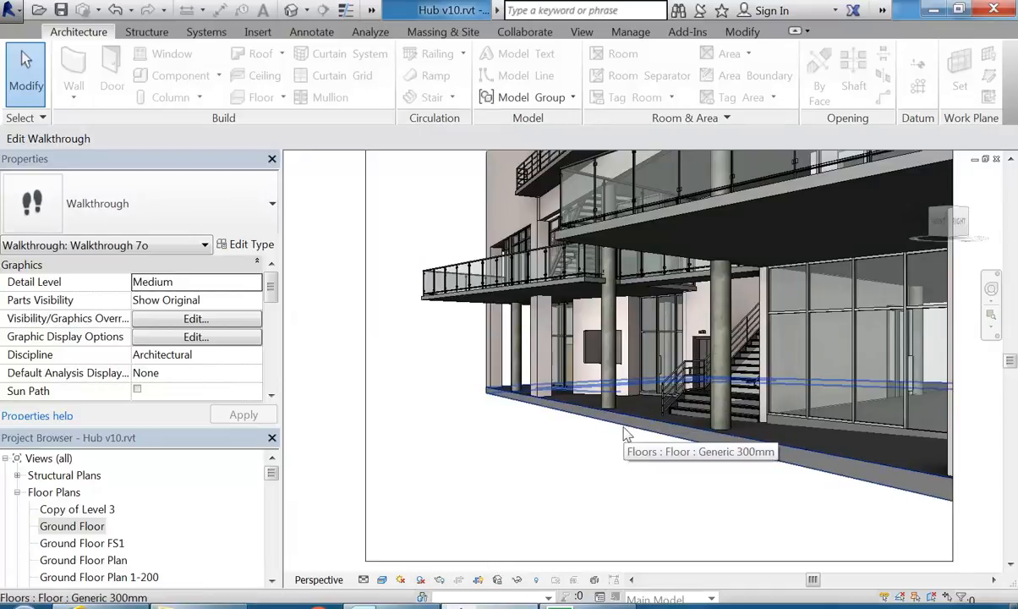
scroll(626, 433, "up", 6)
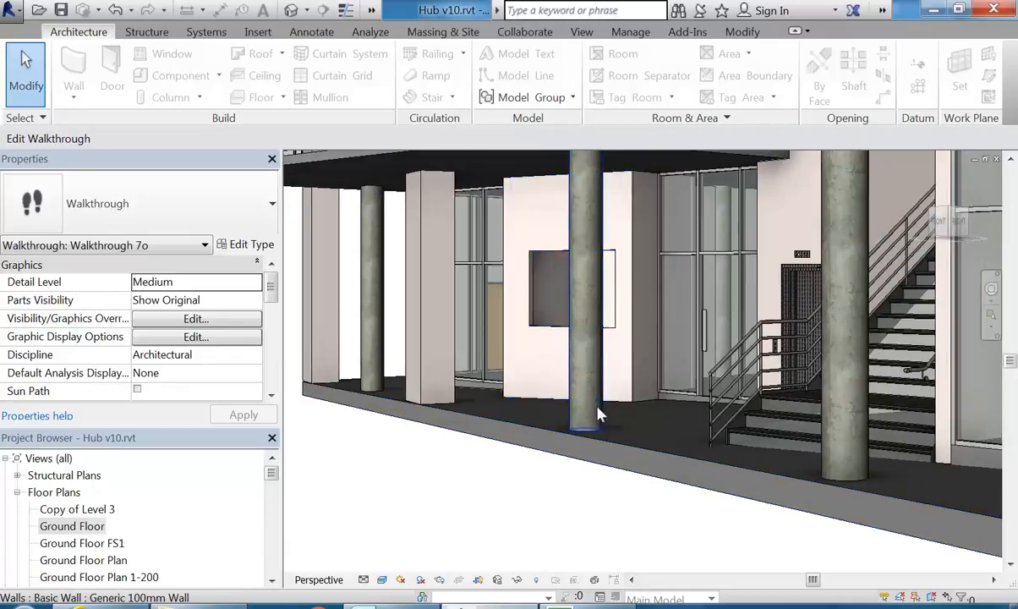
scroll(536, 378, "up", 3)
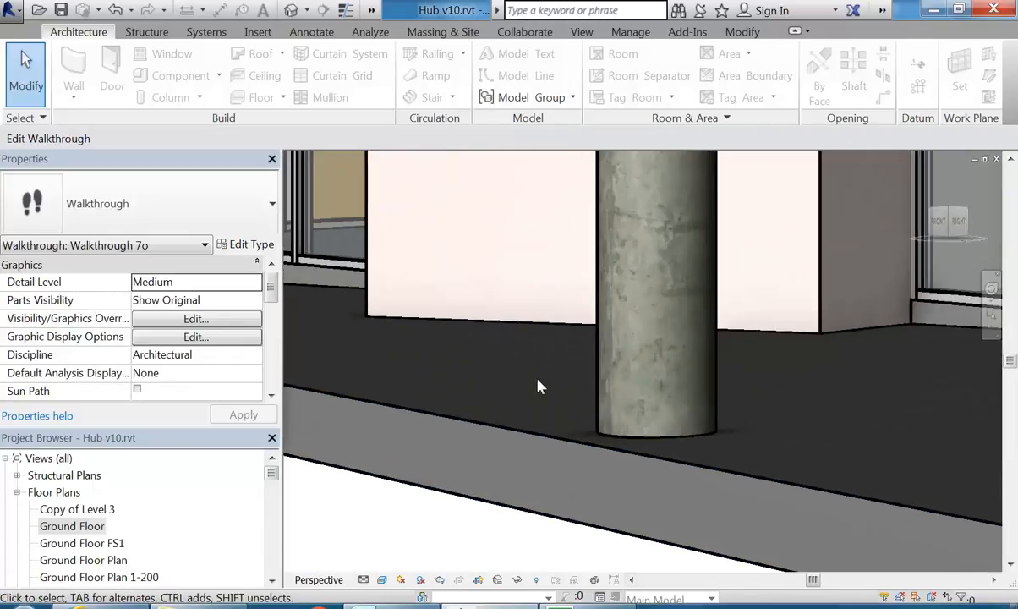
scroll(527, 369, "down", 2)
scroll(827, 288, "up", 3)
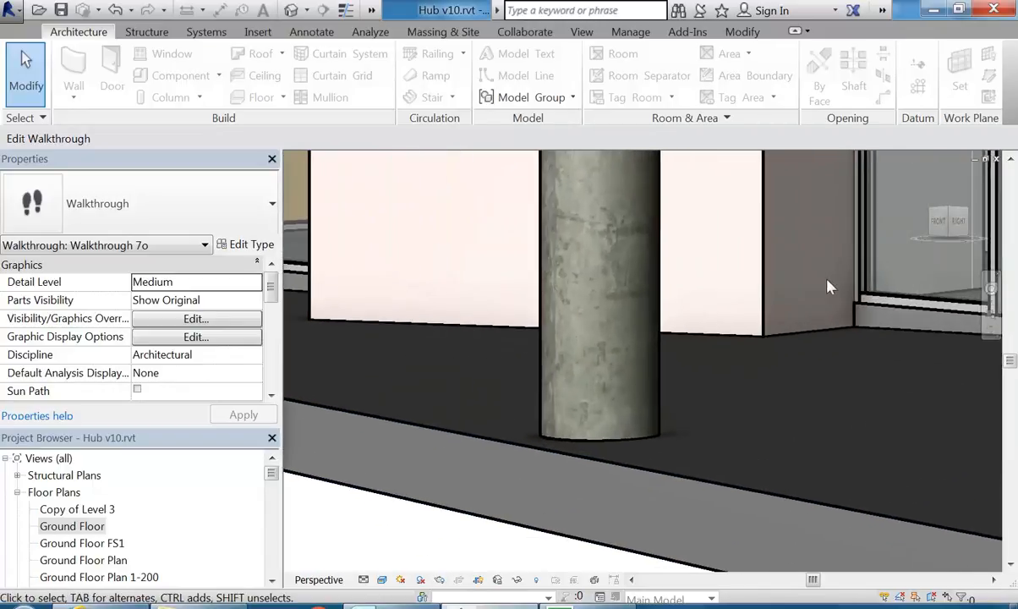
scroll(827, 288, "down", 3)
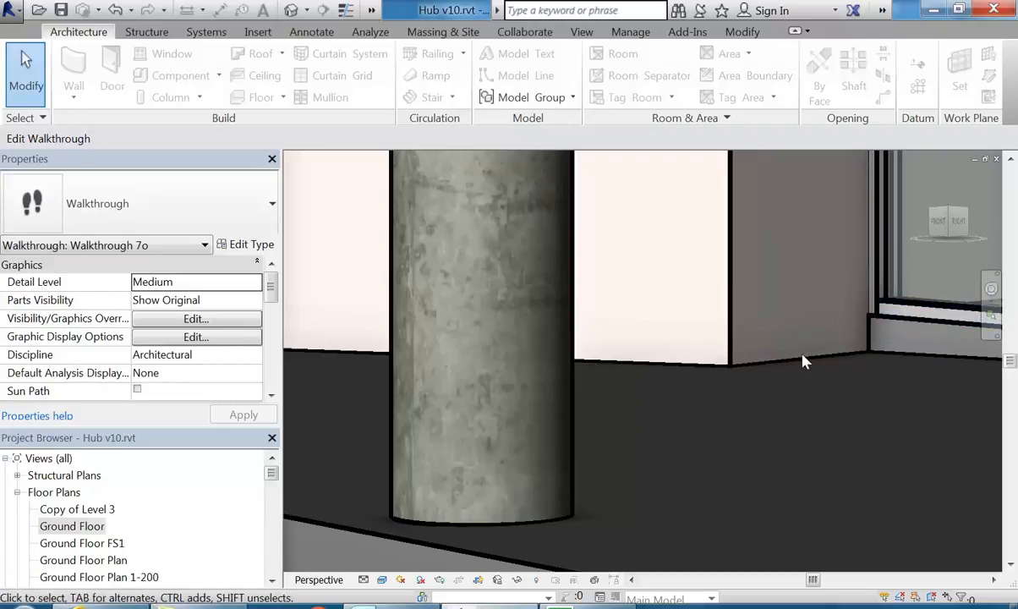
scroll(444, 496, "down", 2)
scroll(448, 486, "down", 5)
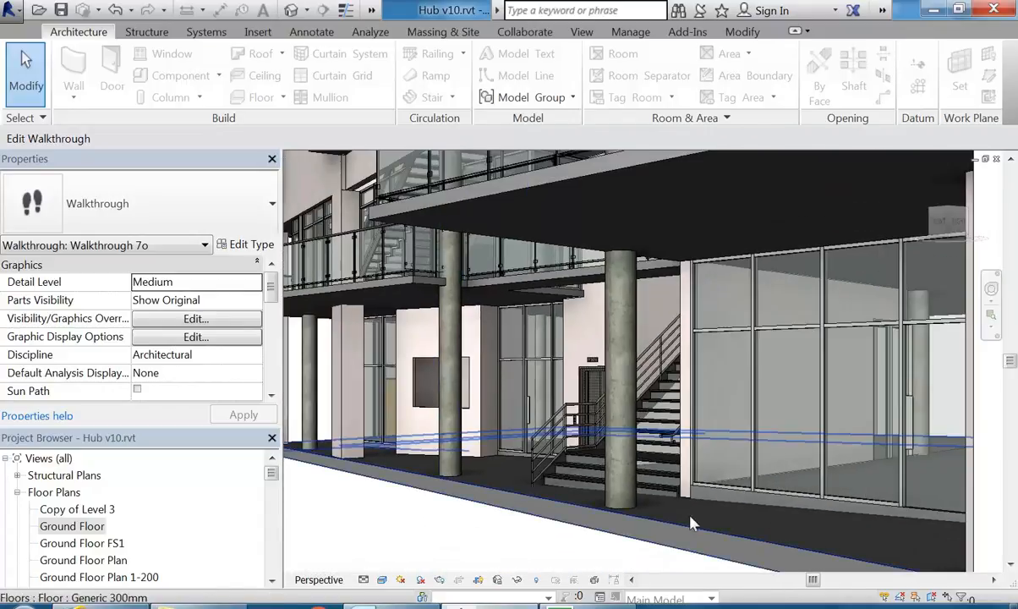
scroll(642, 524, "up", 5)
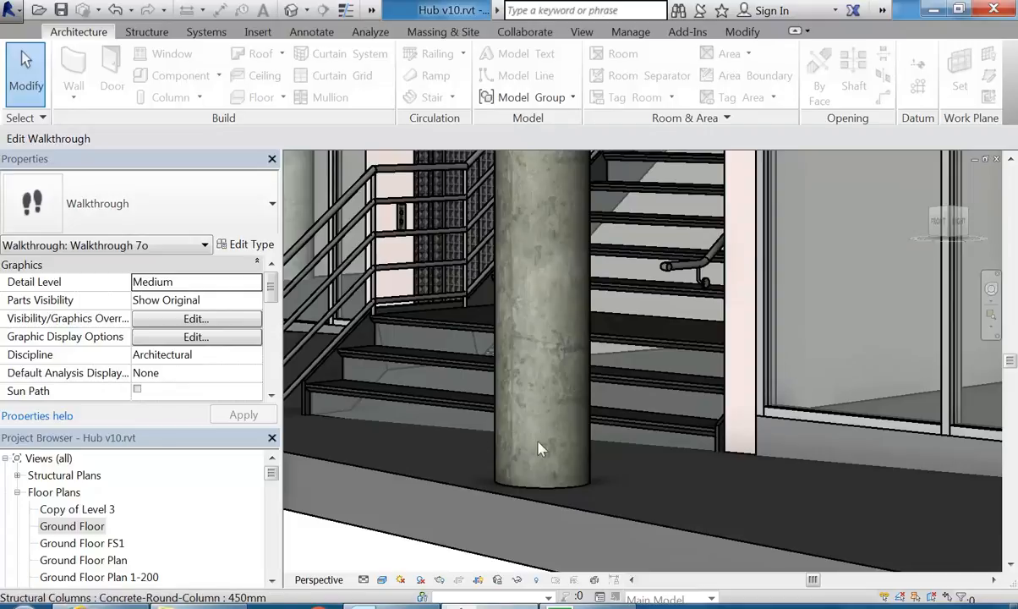
scroll(449, 473, "down", 5)
scroll(394, 382, "up", 8)
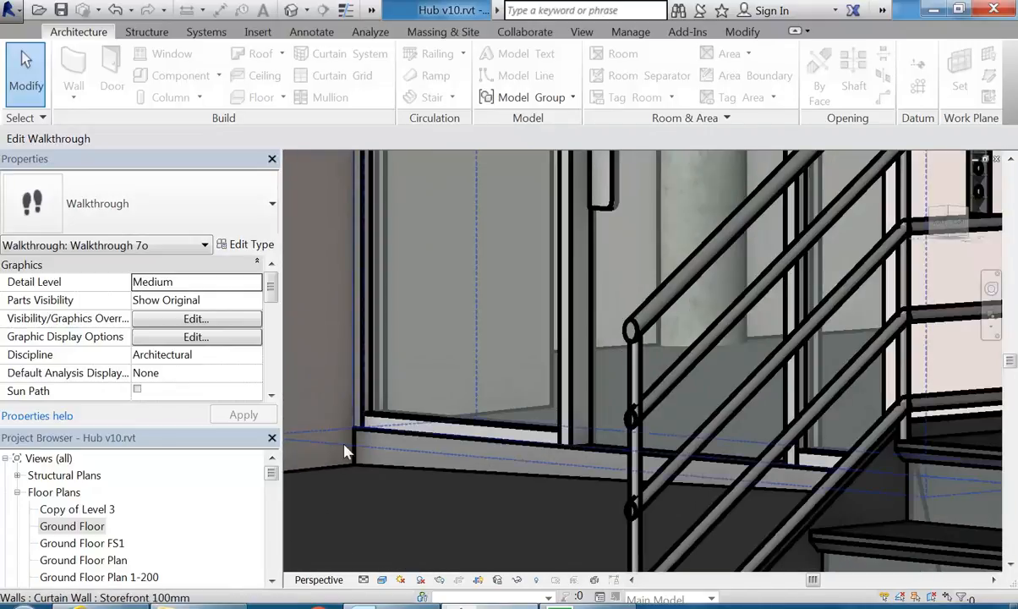
scroll(335, 438, "down", 6)
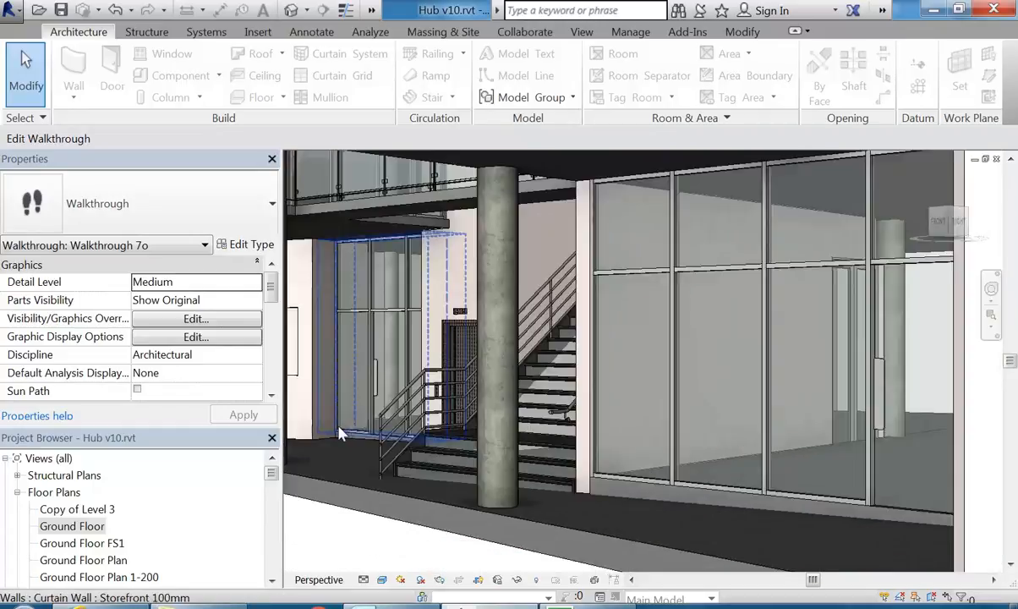
scroll(423, 393, "down", 5)
right_click(443, 246)
left_click(478, 385)
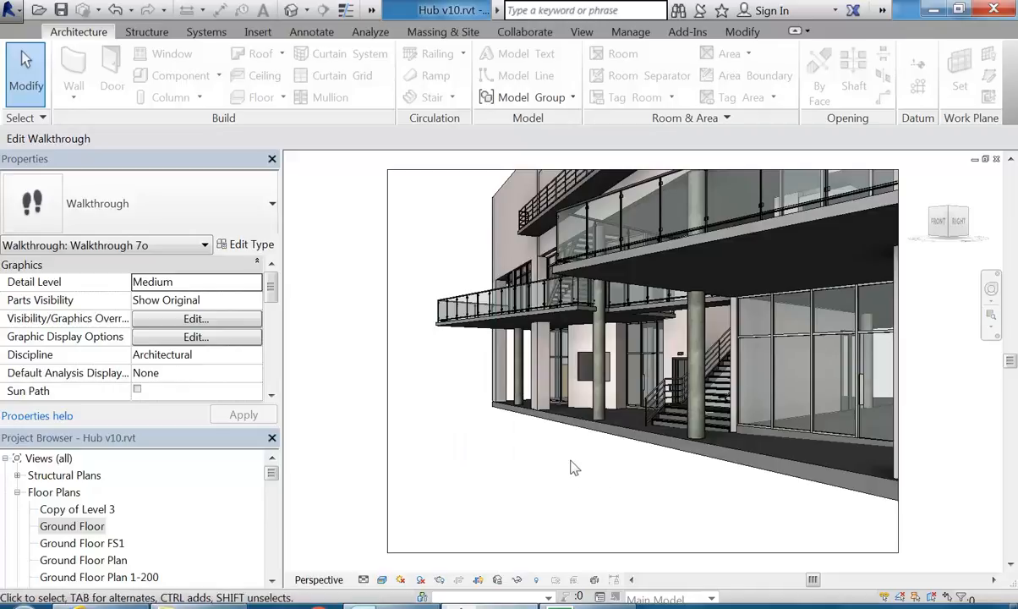
Step: Switch shadows on for the walkthrough view
left_click(382, 580)
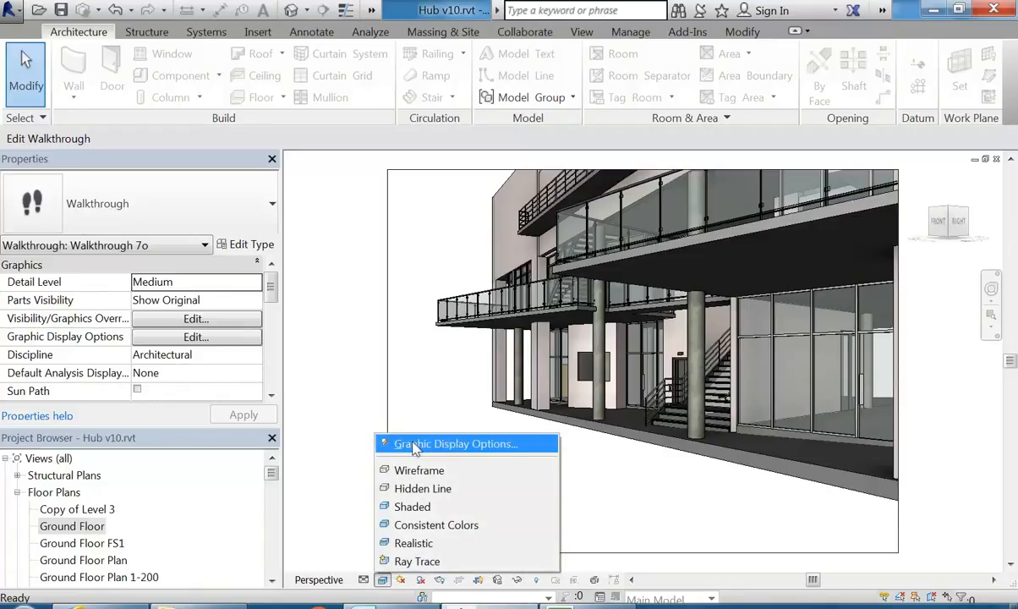
left_click(420, 581)
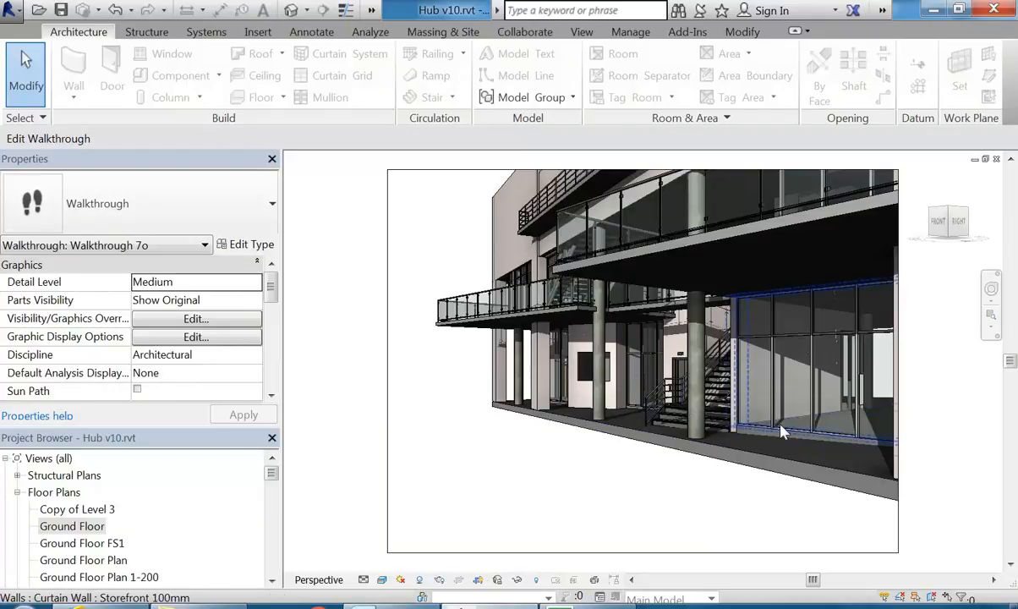
left_click(402, 581)
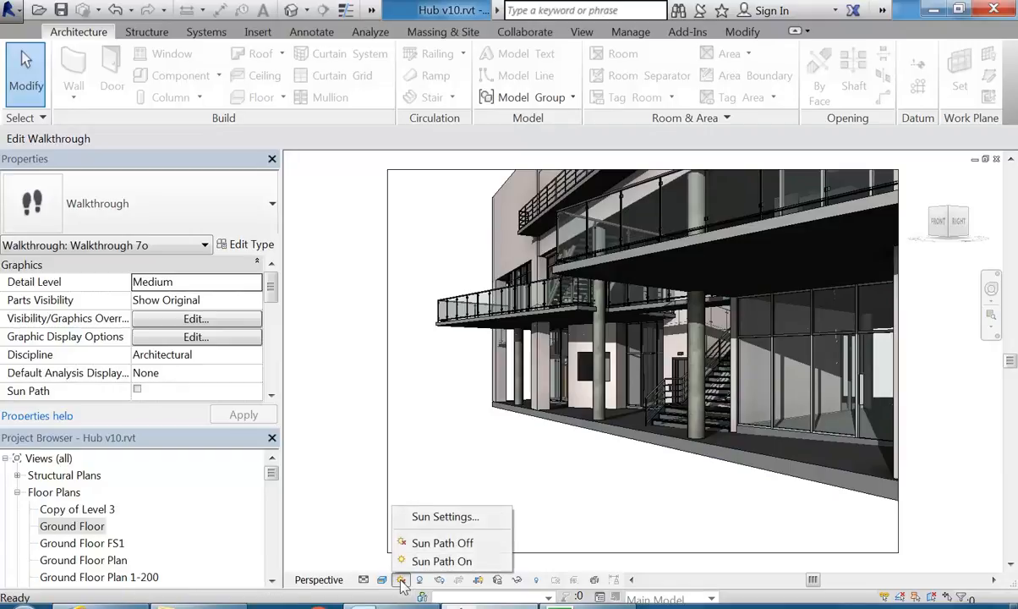
left_click(423, 517)
left_click(414, 391)
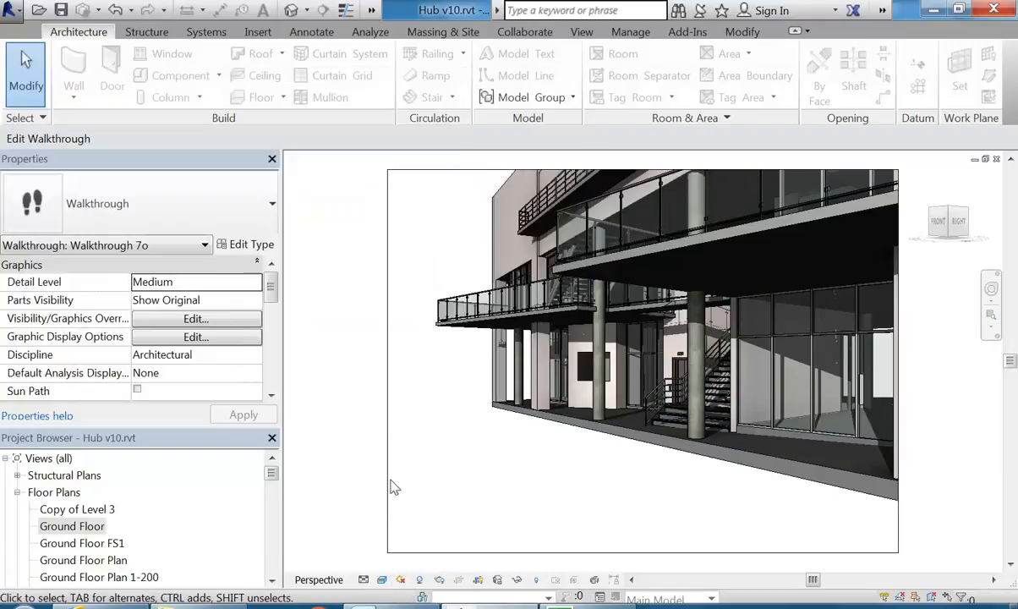
left_click(382, 580)
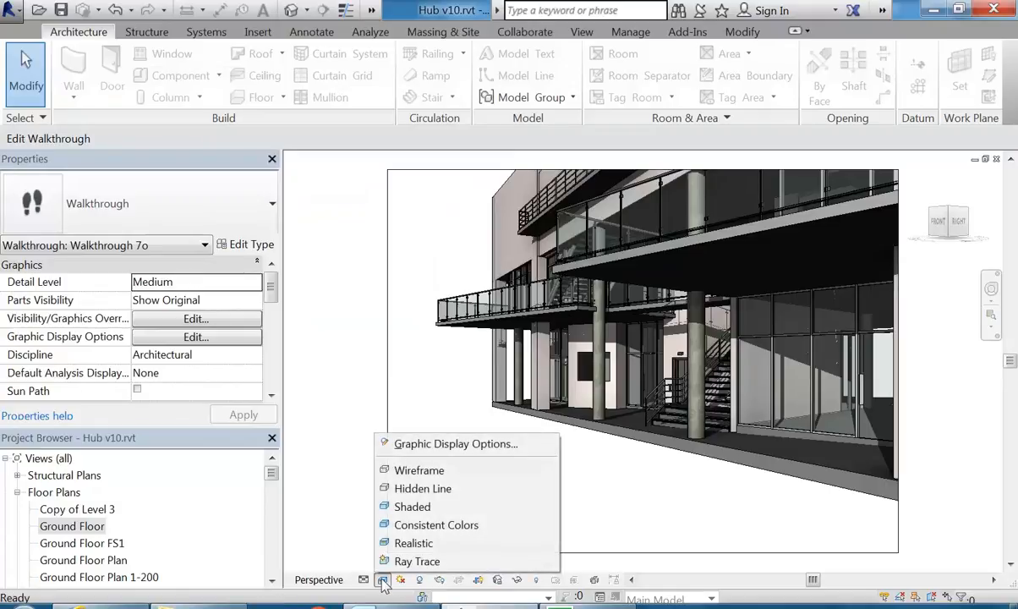
Step: Change the solar study to Still in the Sun Settings, turn off Ground Plane at Level and apply the change
left_click(401, 580)
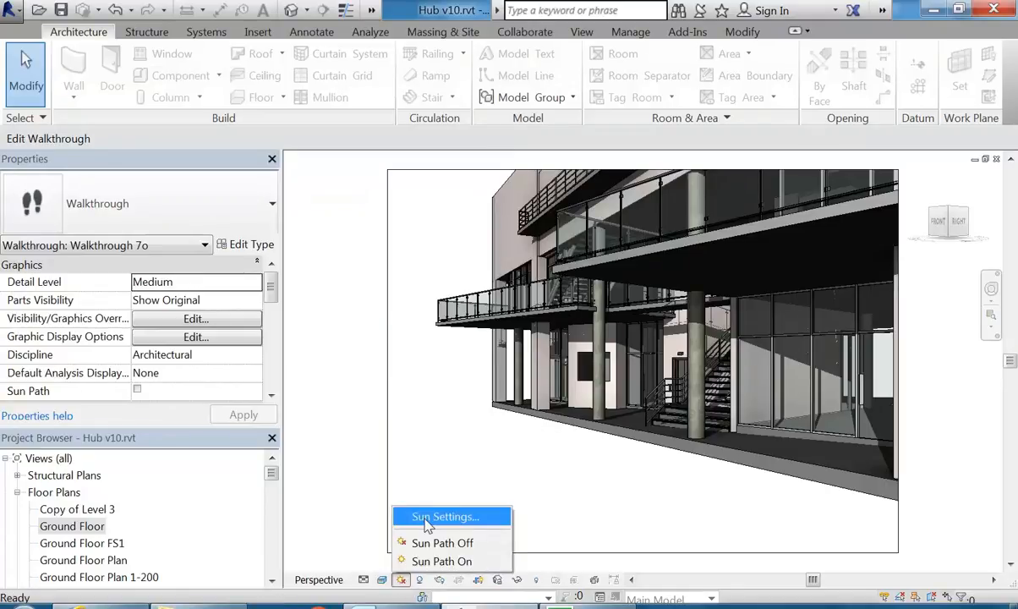
left_click(436, 517)
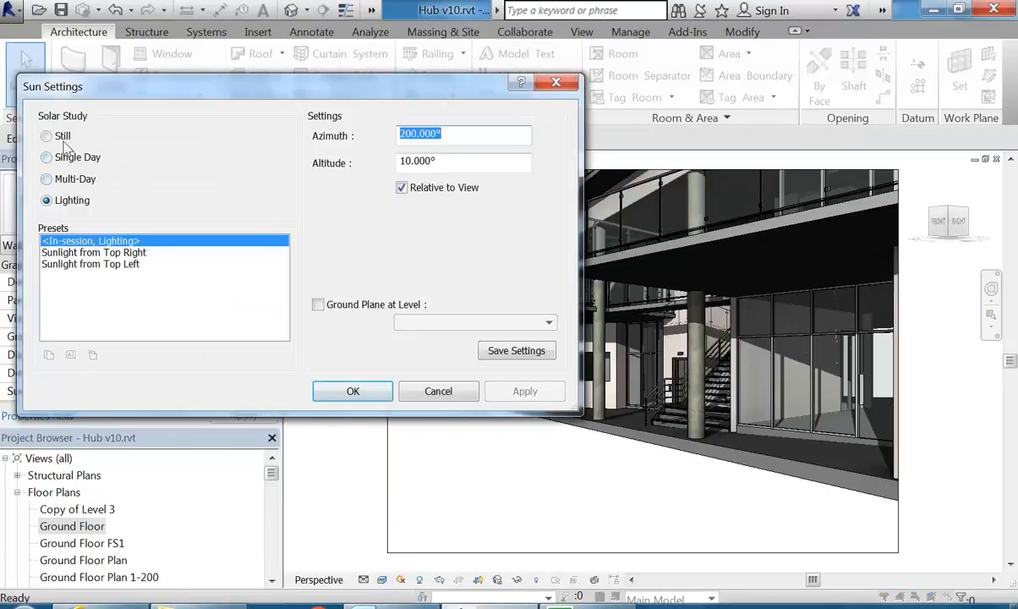
left_click(449, 134)
left_click(446, 162)
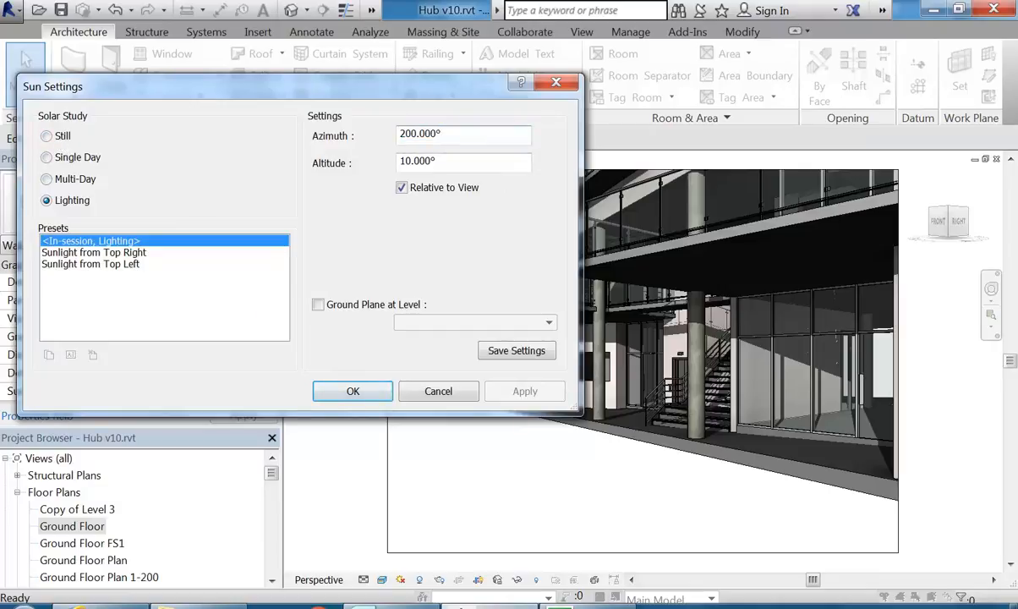
left_click(54, 136)
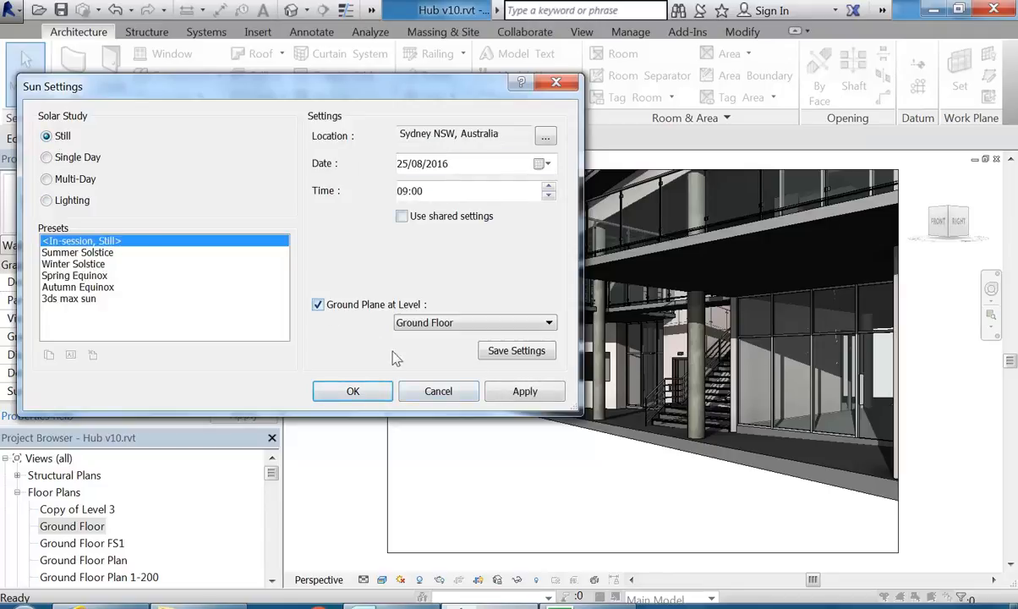
left_click(318, 306)
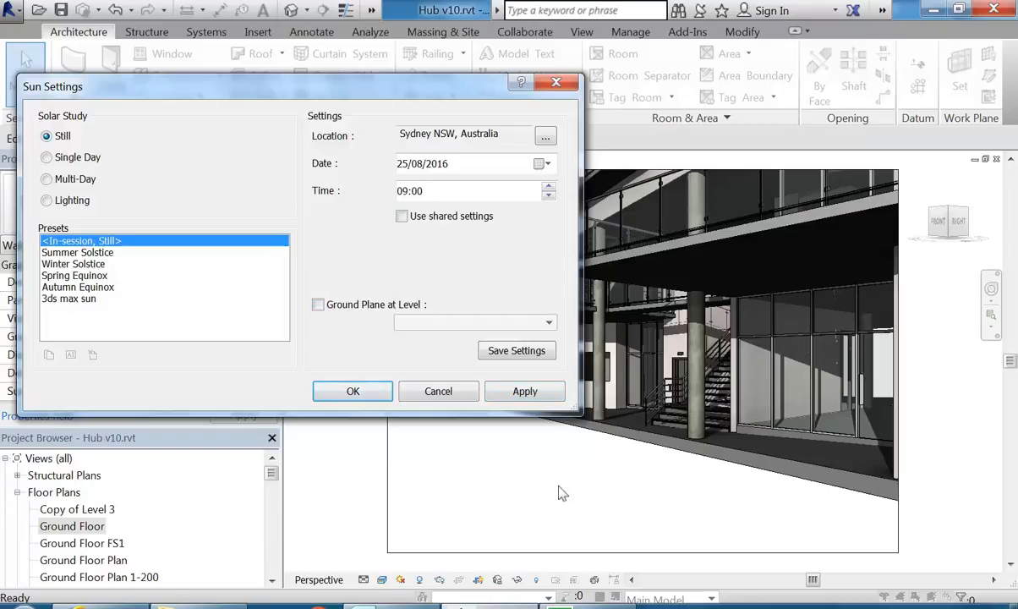
left_click(525, 394)
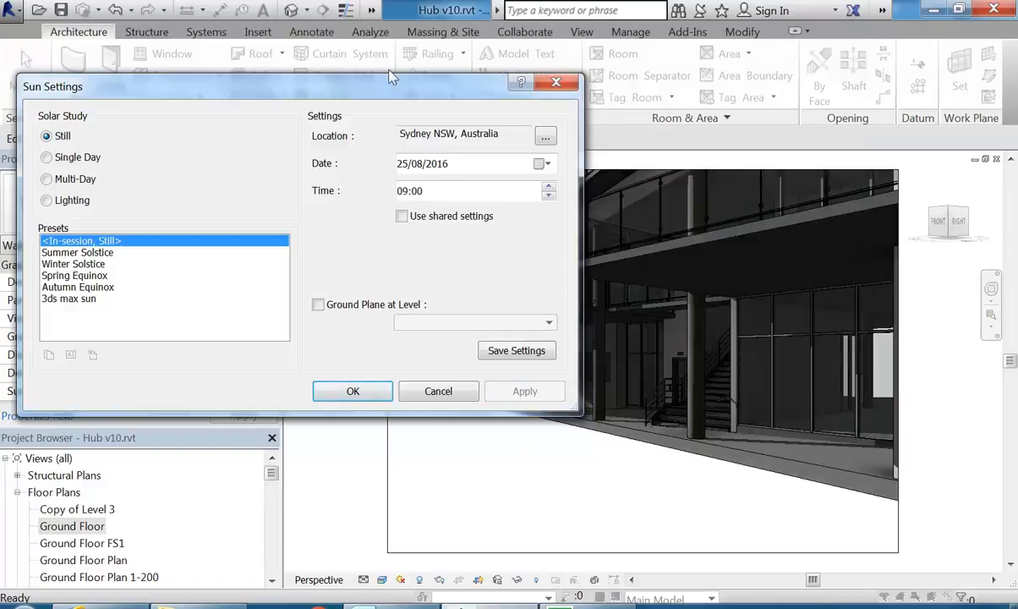
Step: Set the time of the Still solar study to 13:00 and apply it to the walkthrough view
left_click_drag(368, 82, 227, 61)
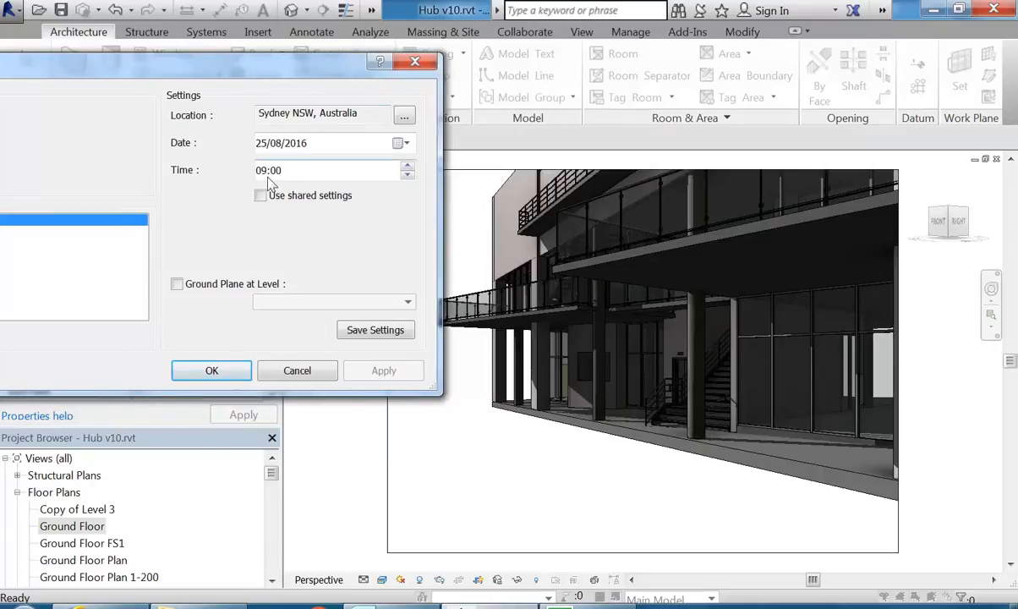
left_click(408, 167)
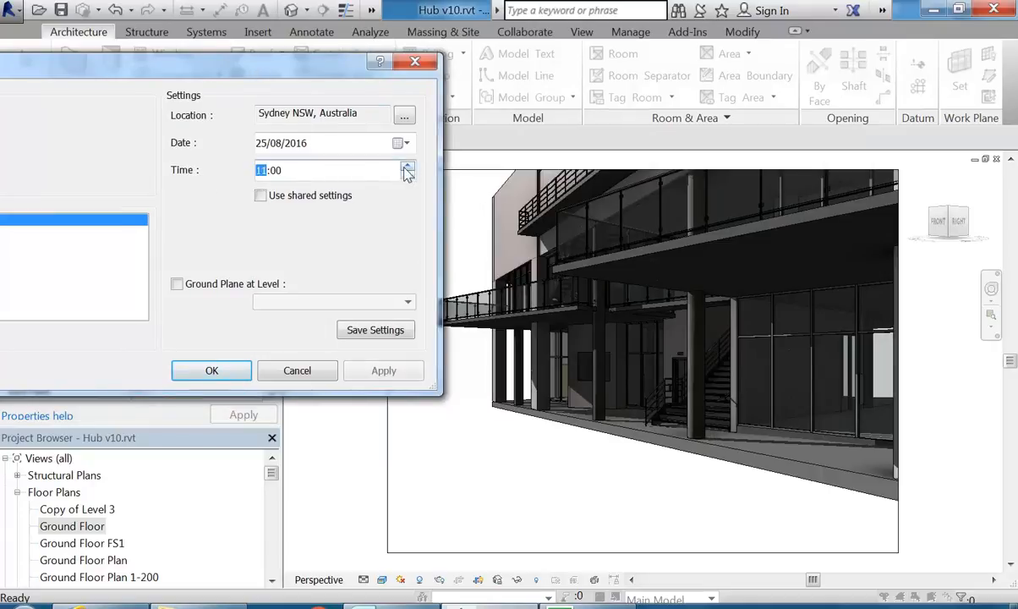
left_click(407, 167)
left_click(408, 167)
left_click(407, 167)
left_click(381, 371)
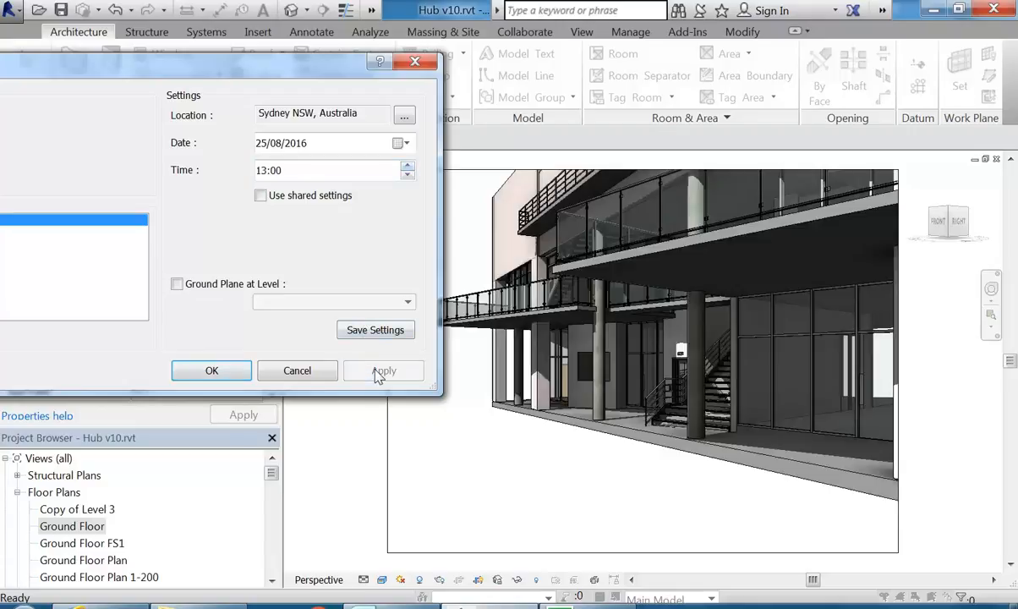
Step: Set the solar study time to 15:00, apply it and confirm the Sun Settings
left_click(408, 166)
left_click(407, 167)
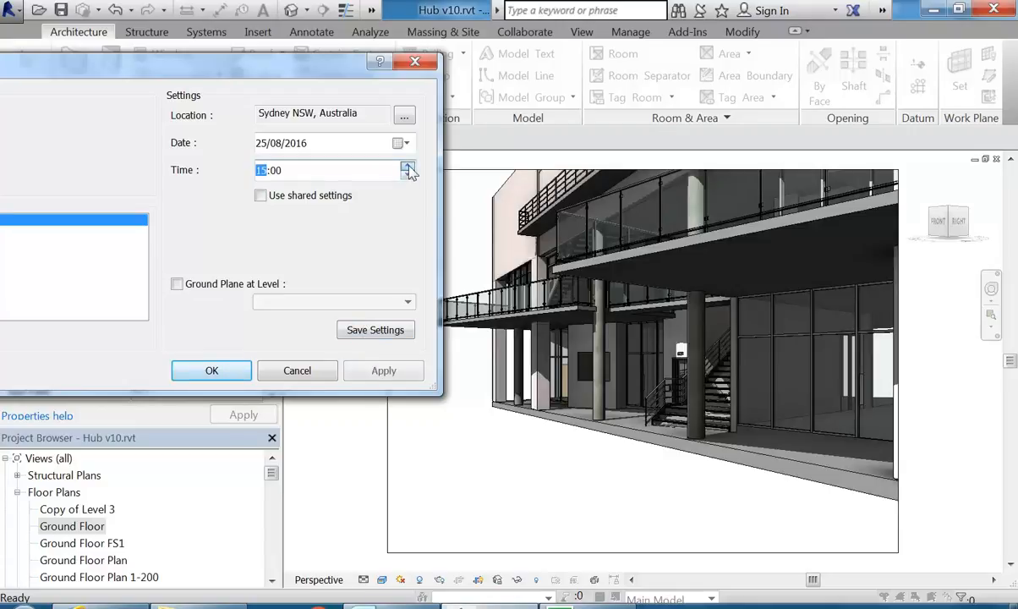
left_click(383, 372)
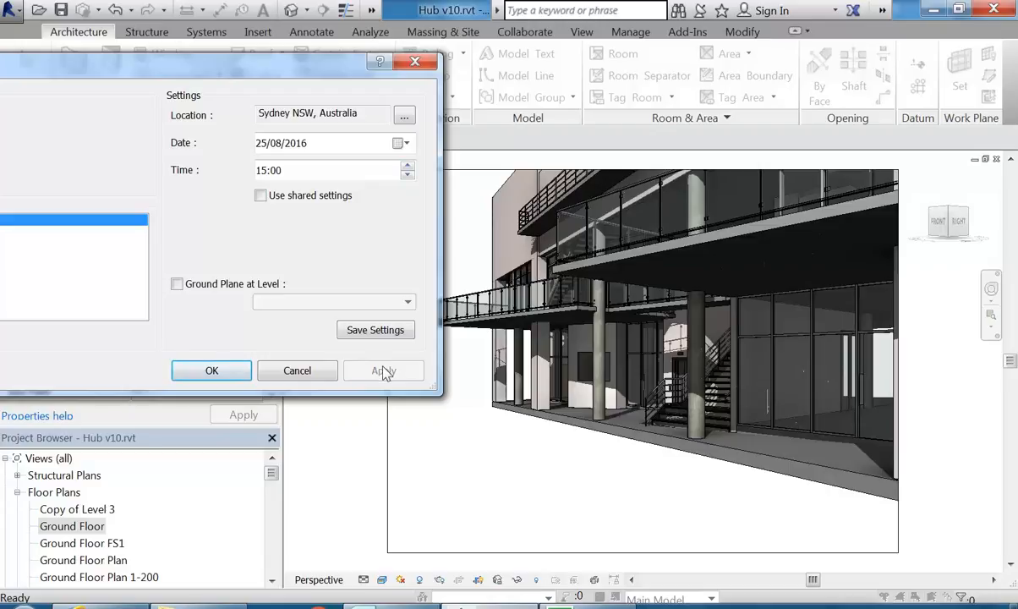
left_click_drag(260, 65, 374, 68)
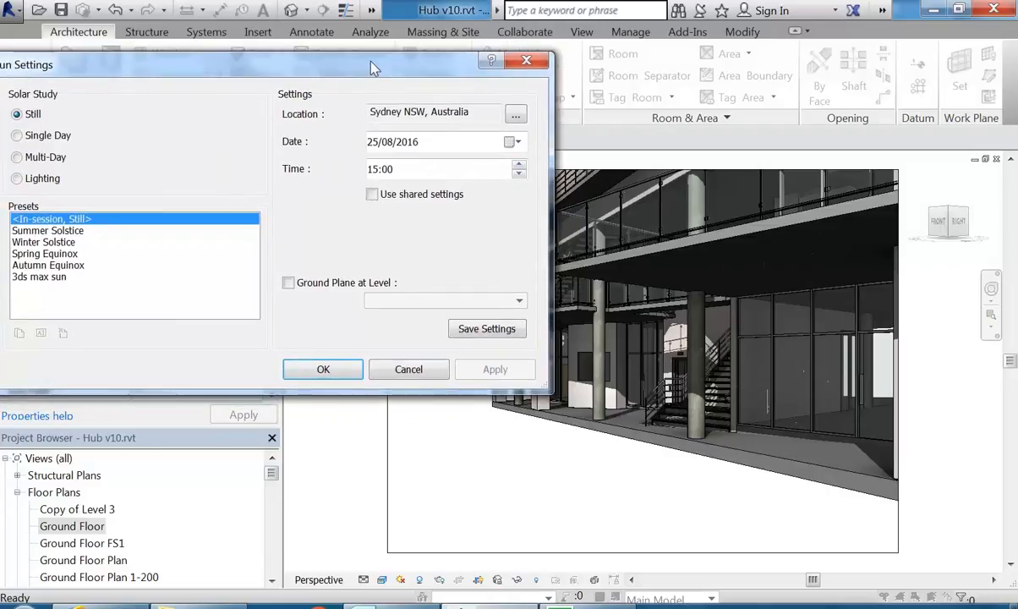
left_click(324, 370)
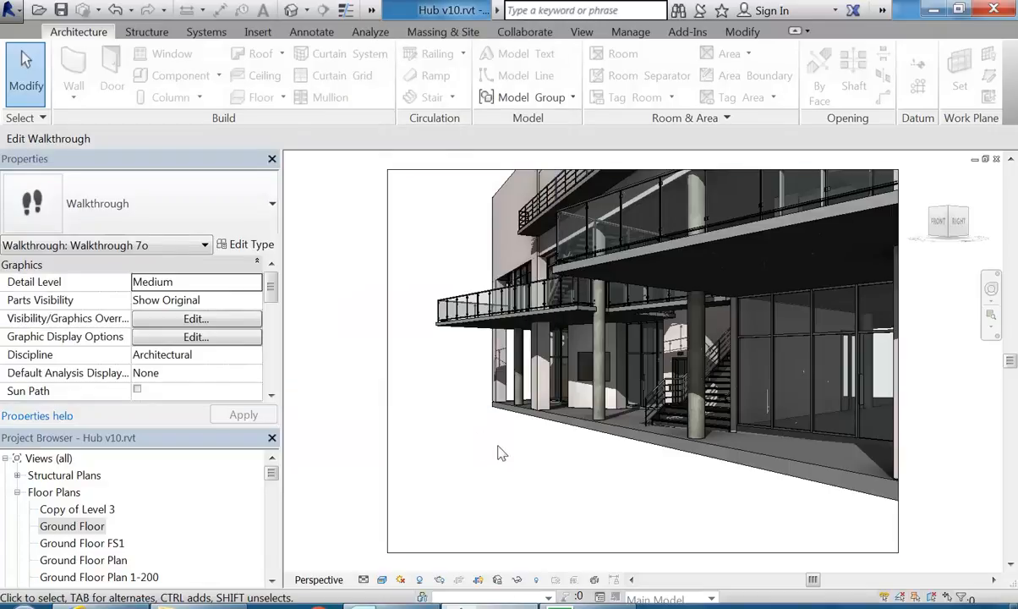
Step: Select the Exterior: Sun only lighting scheme in the view's Graphic Display Options
left_click(382, 579)
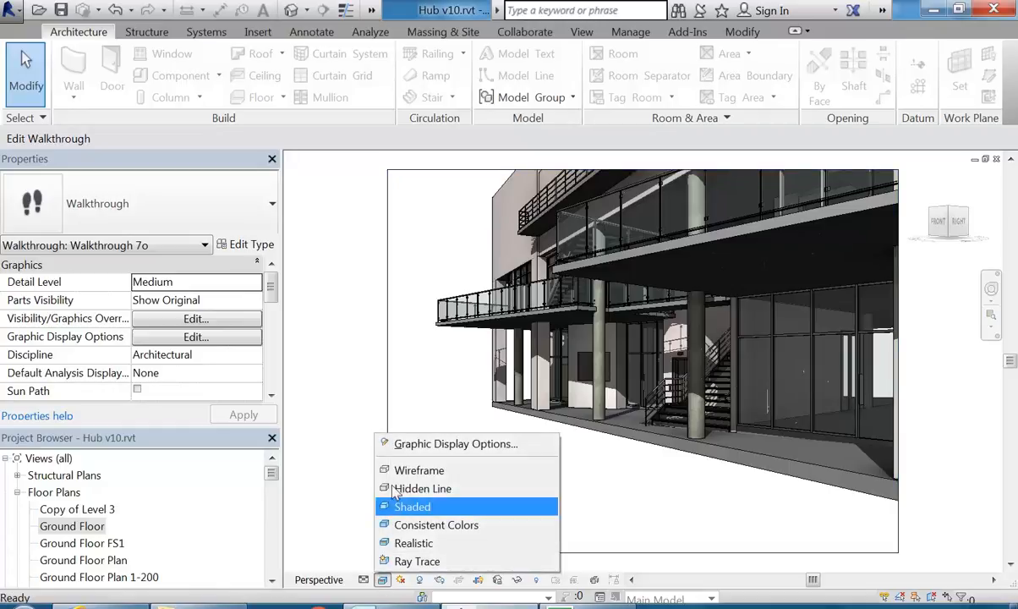
left_click(414, 443)
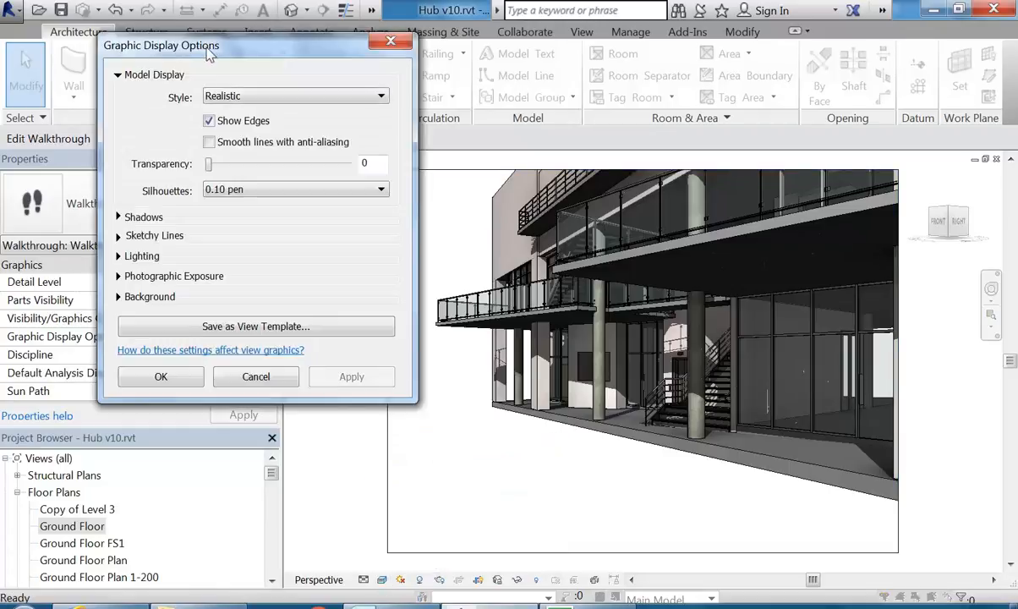
left_click_drag(193, 44, 170, 44)
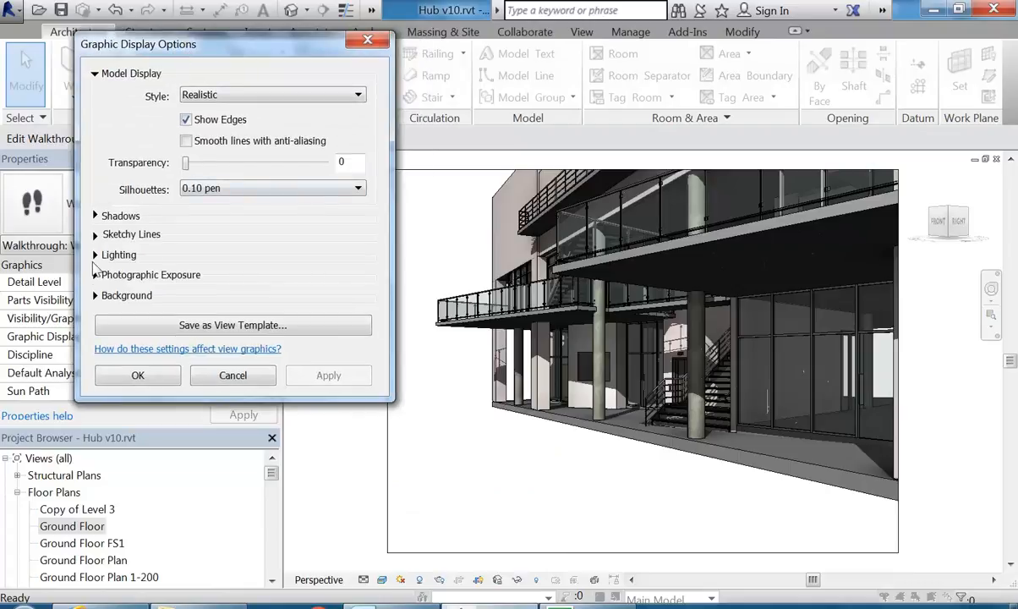
left_click(96, 255)
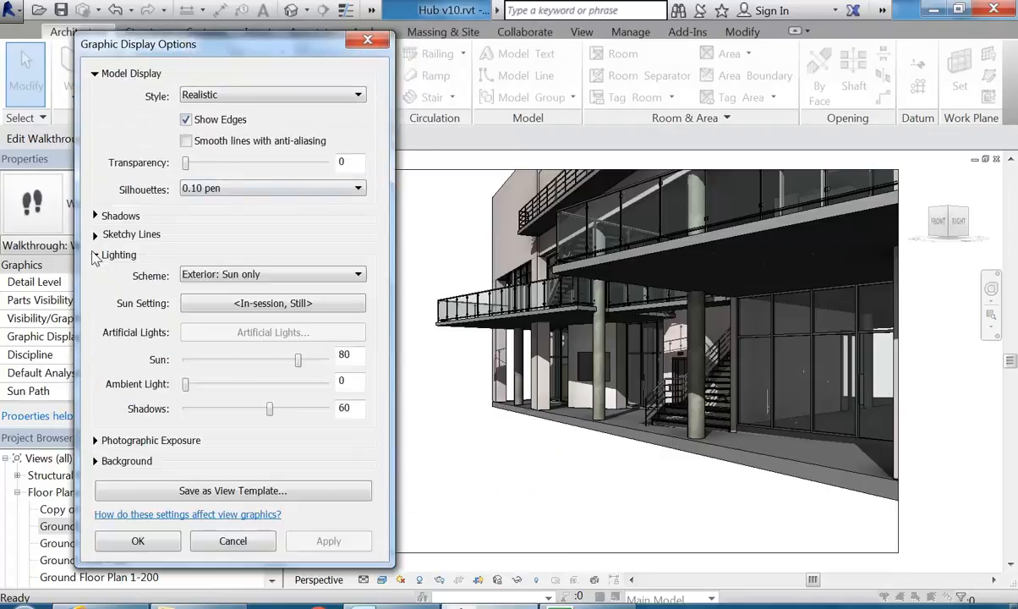
left_click(296, 276)
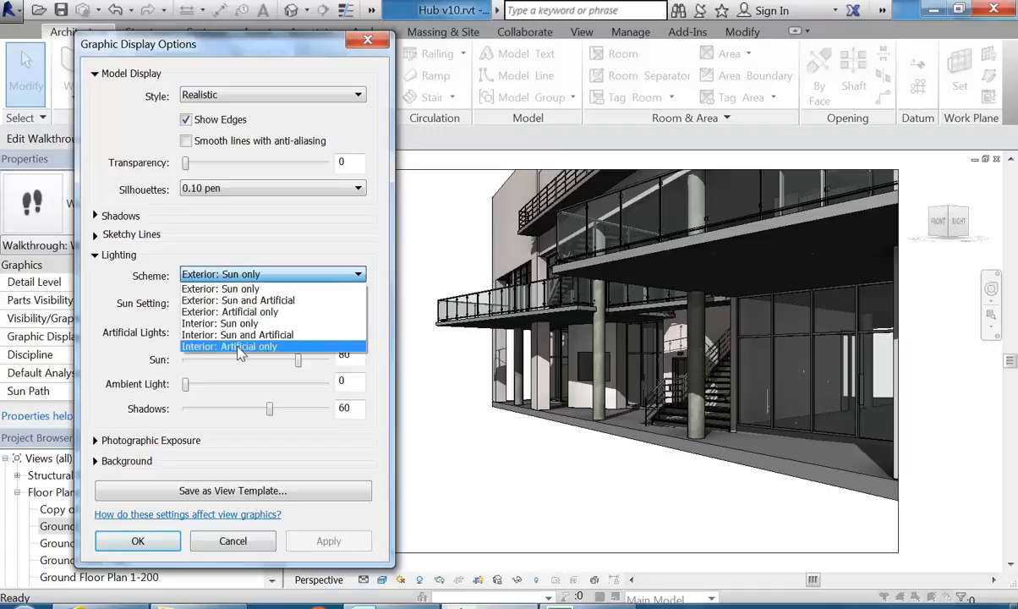
left_click(286, 288)
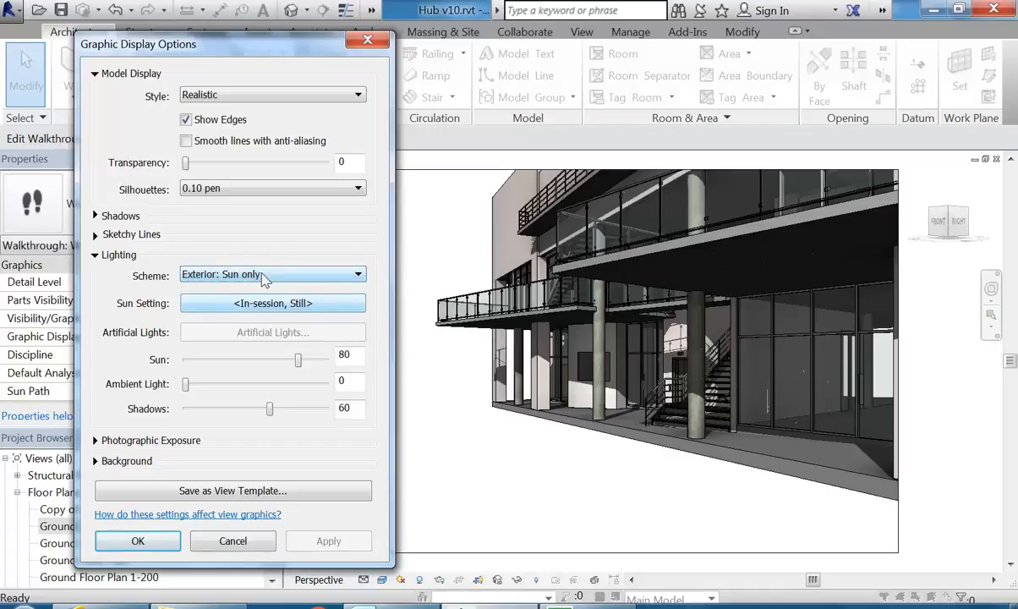
Step: Raise the Ambient Light intensity to 20, applying an intermediate value of 10 on the way
left_click_drag(187, 385, 201, 387)
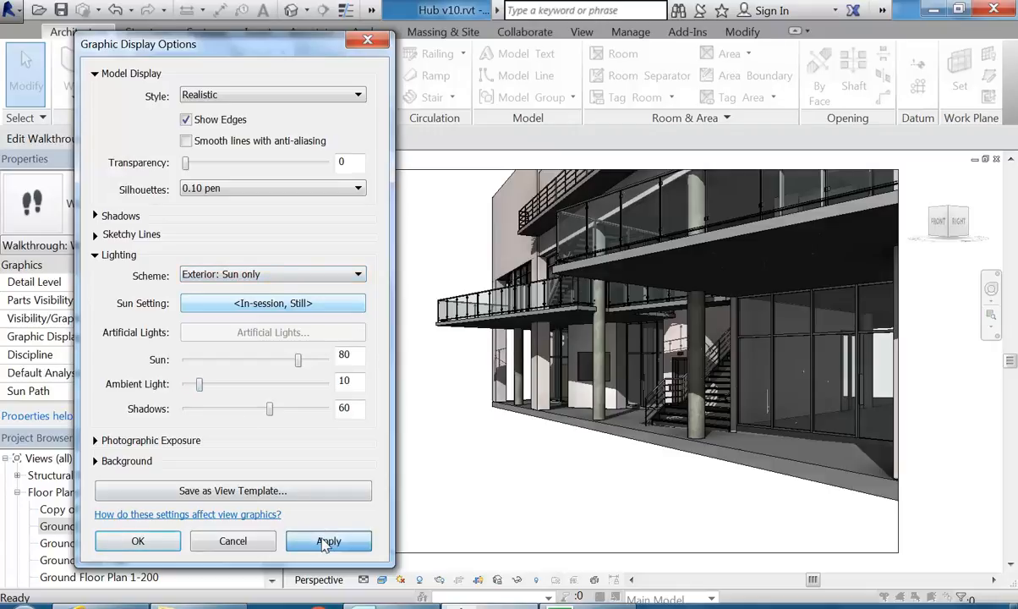
left_click(325, 542)
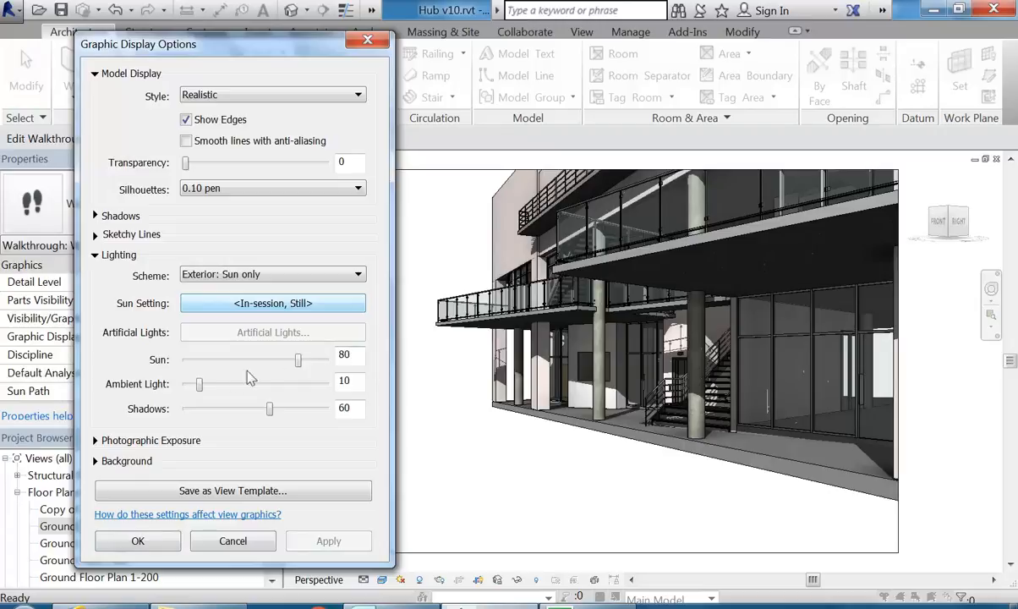
left_click_drag(208, 383, 218, 385)
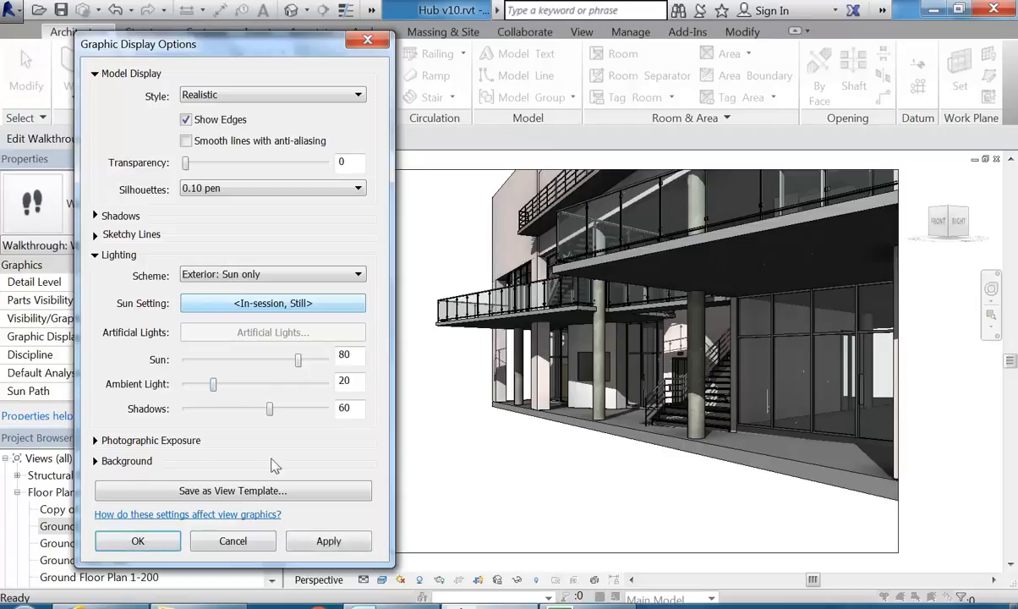
left_click(332, 540)
Step: Lower the Shadows intensity to 50 and apply it, and reduce it further to 48
mouse_move(269, 409)
left_mouse_down()
mouse_move(279, 408)
mouse_move(255, 410)
left_mouse_up()
left_click(359, 547)
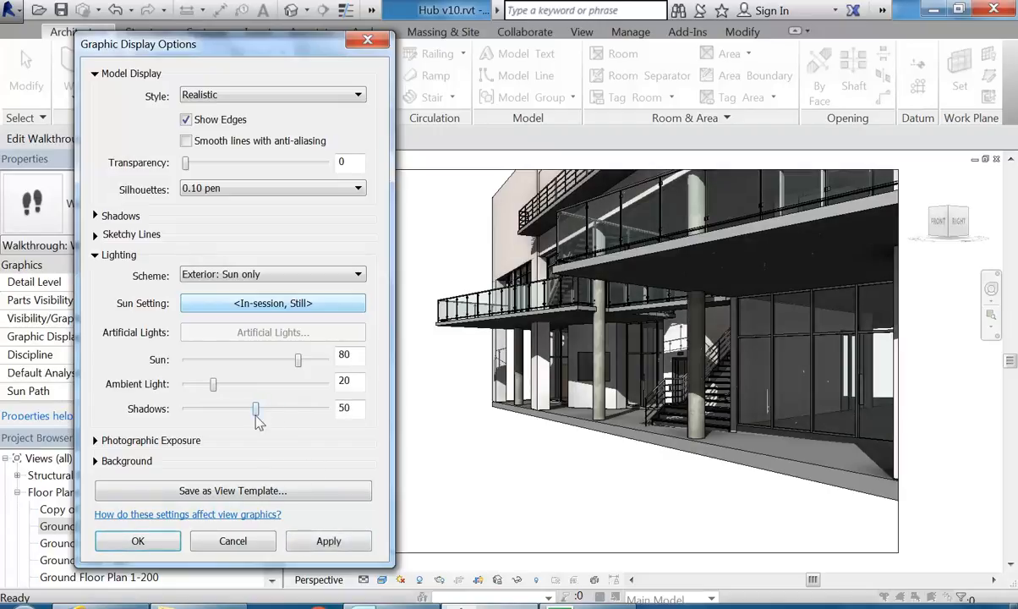
left_click(324, 541)
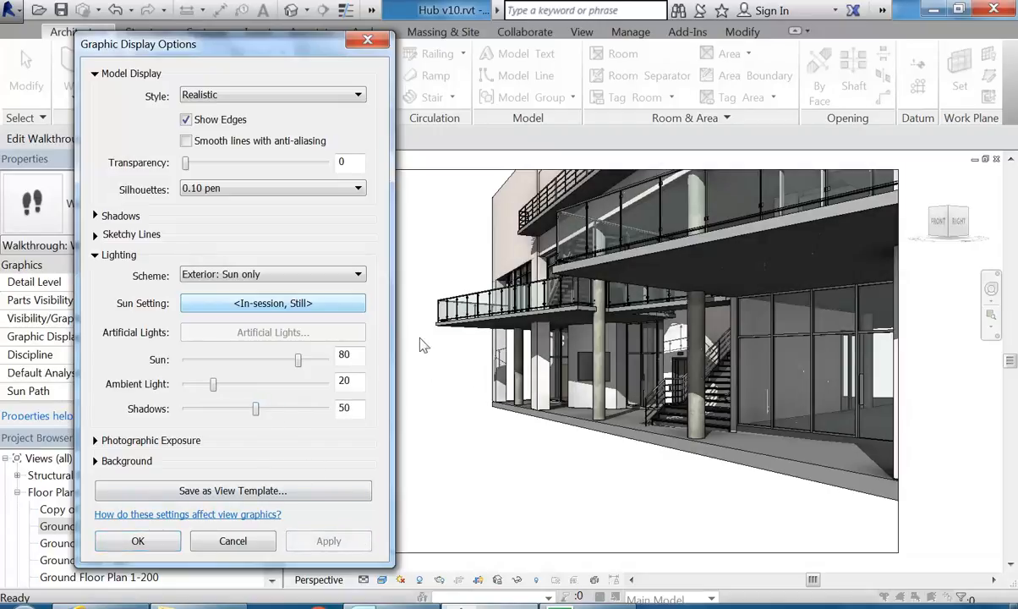
left_click_drag(256, 410, 252, 409)
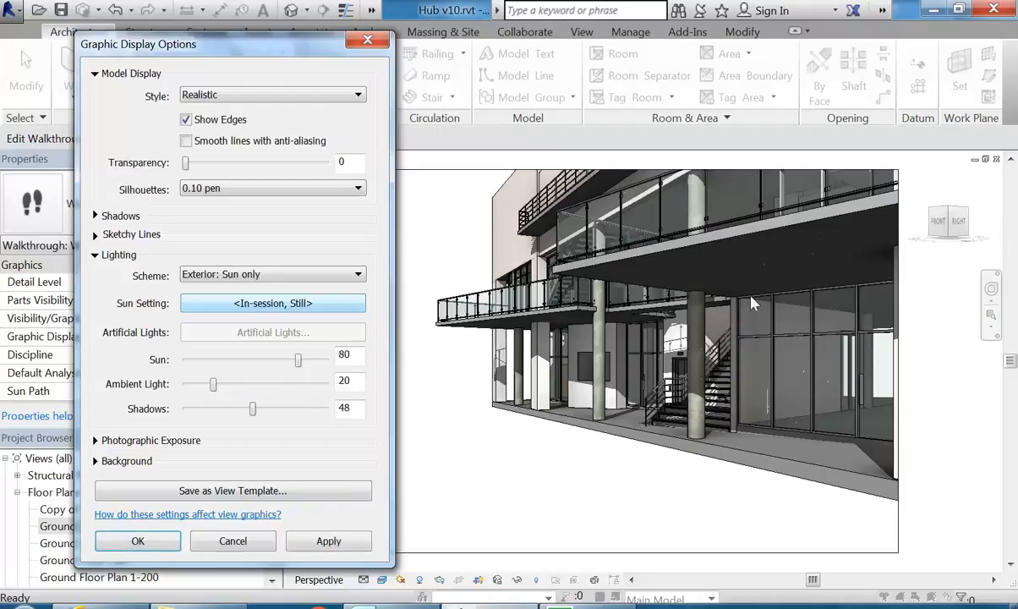
Step: Enable Photographic Exposure with automatic exposure and apply it to the walkthrough view
left_click(95, 440)
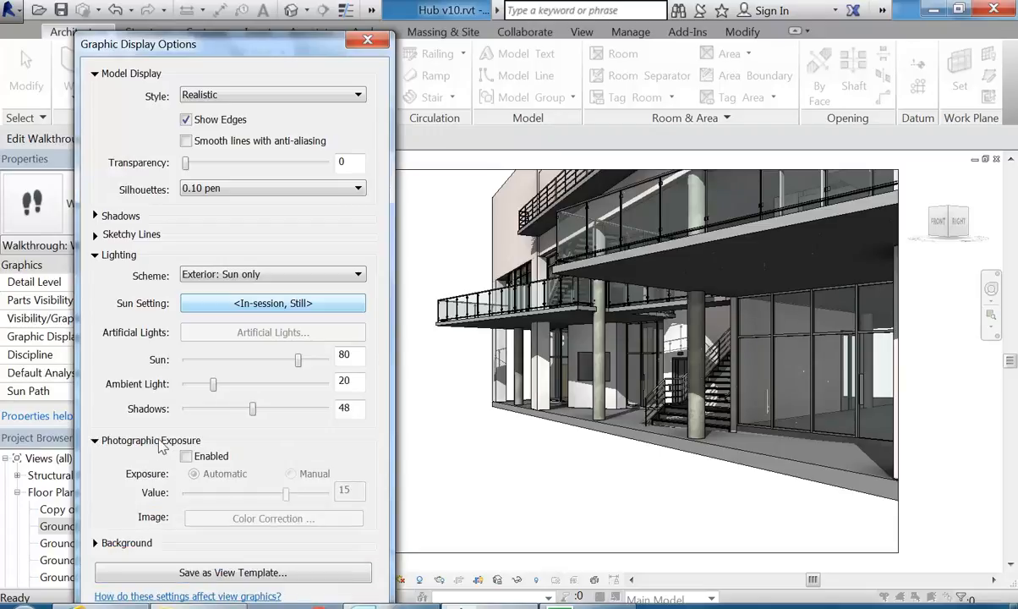
left_click(187, 457)
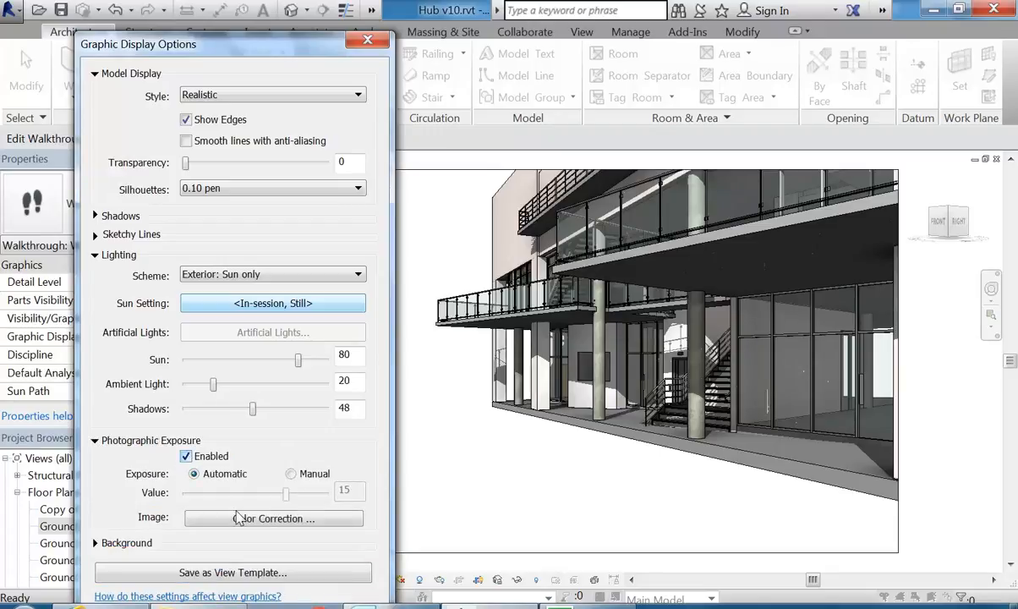
left_click_drag(300, 49, 303, 19)
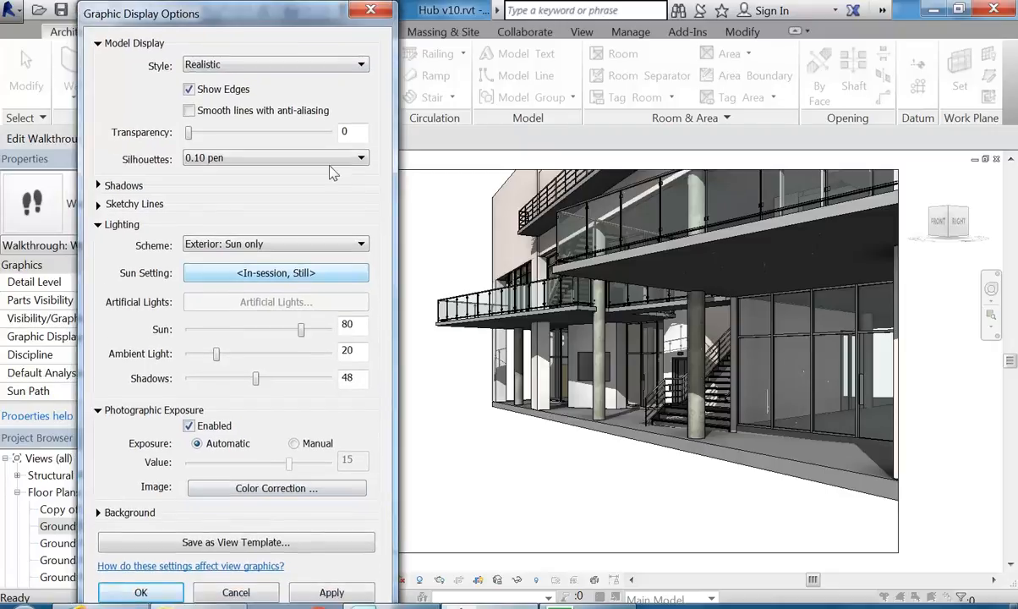
left_click(333, 592)
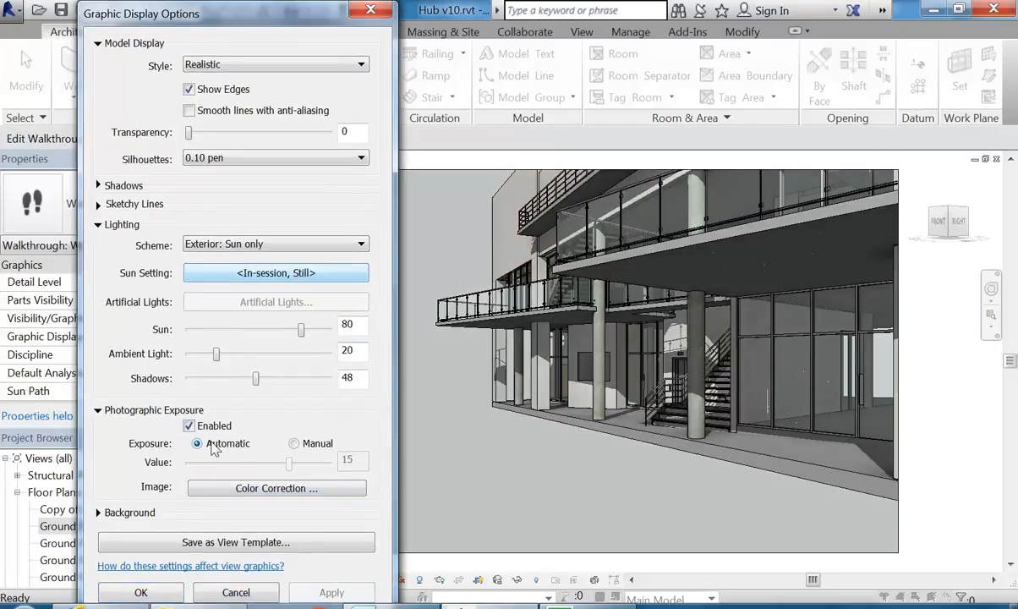
Step: Switch the photographic exposure to Manual with a value of 13 and apply it
left_click(294, 444)
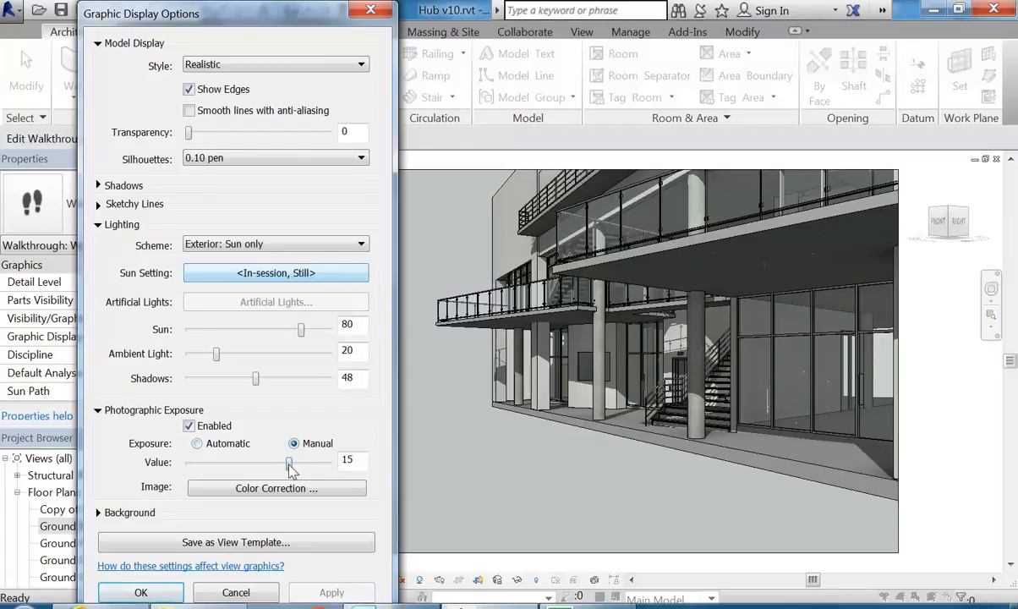
left_click_drag(288, 463, 275, 464)
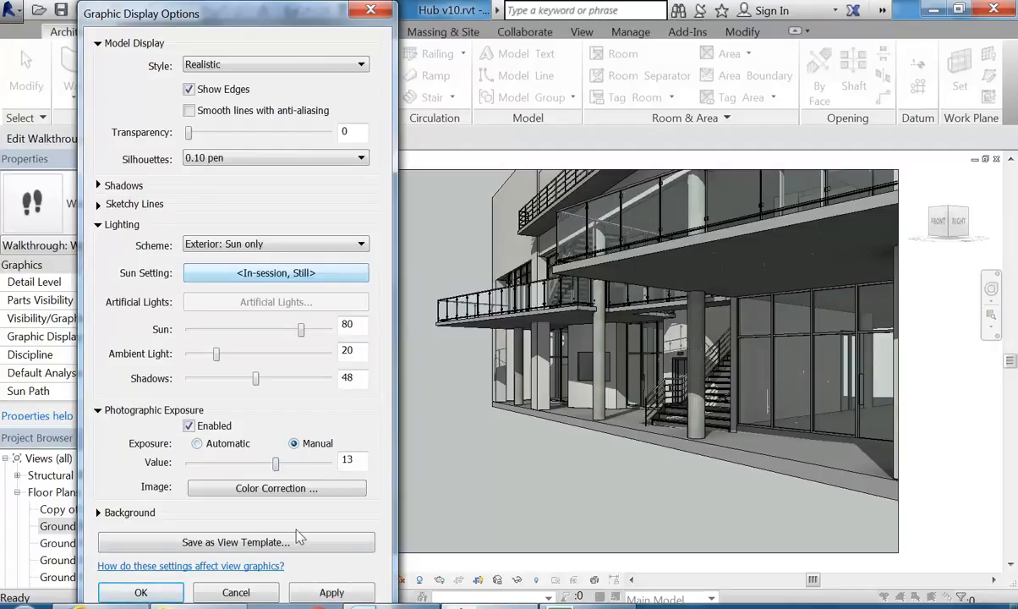
left_click(331, 593)
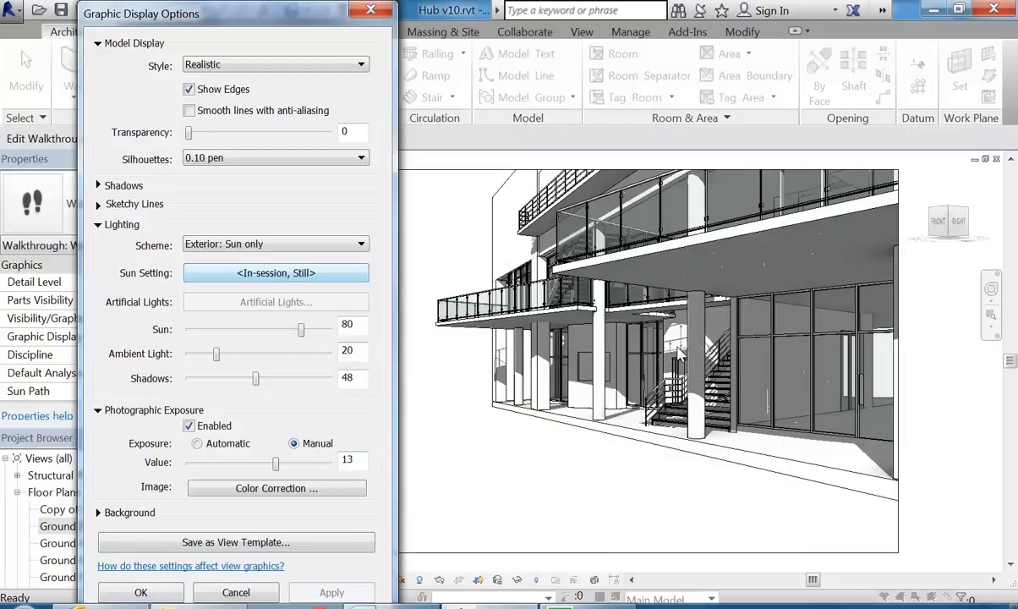
Step: Raise the manual photographic exposure value to 14 and apply it to the walkthrough view
left_click_drag(276, 464, 282, 465)
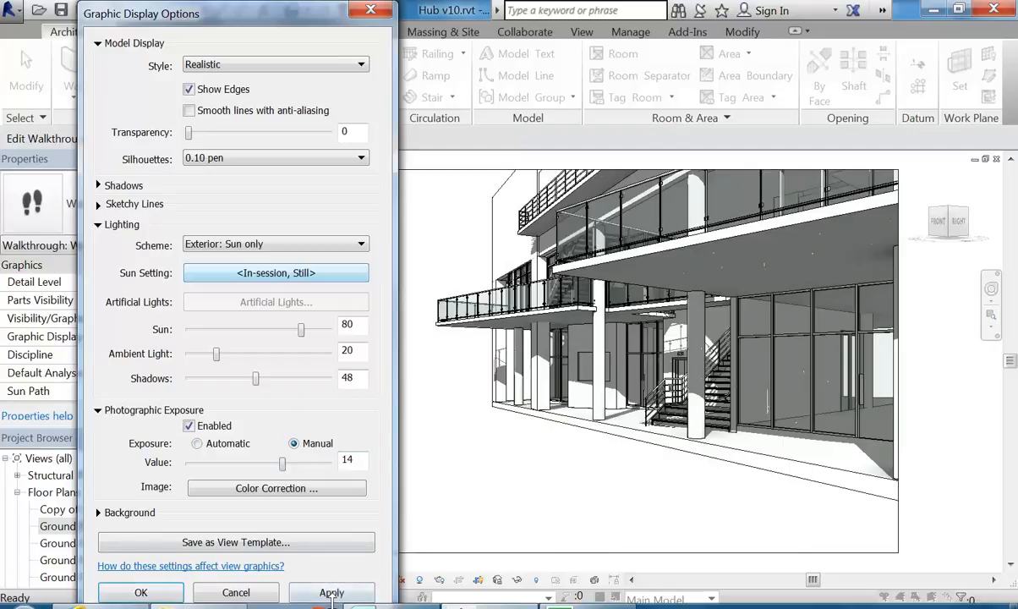
left_click(338, 592)
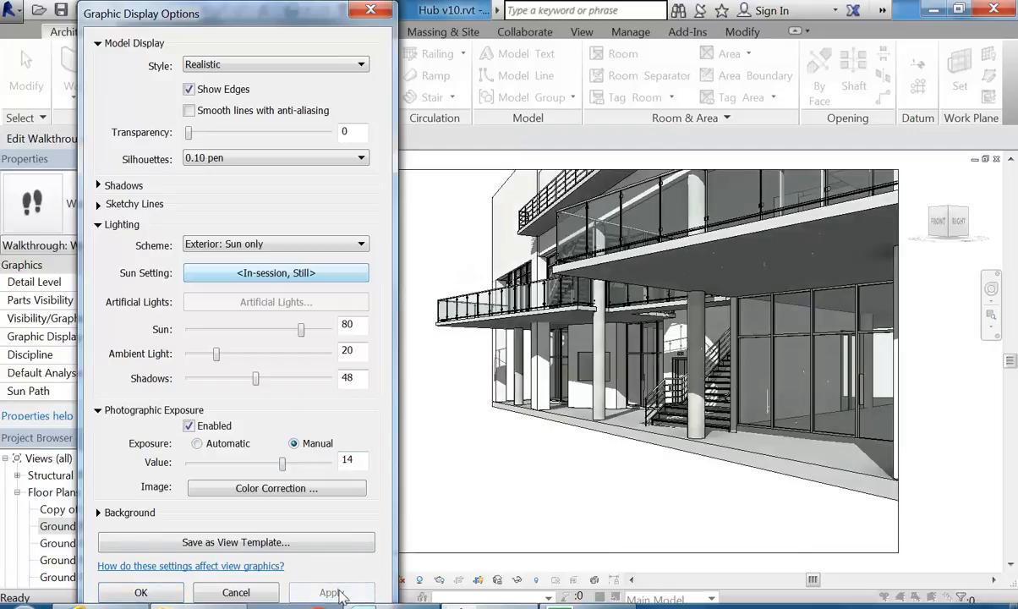
left_click_drag(284, 463, 285, 462)
left_click(338, 592)
left_click(332, 592)
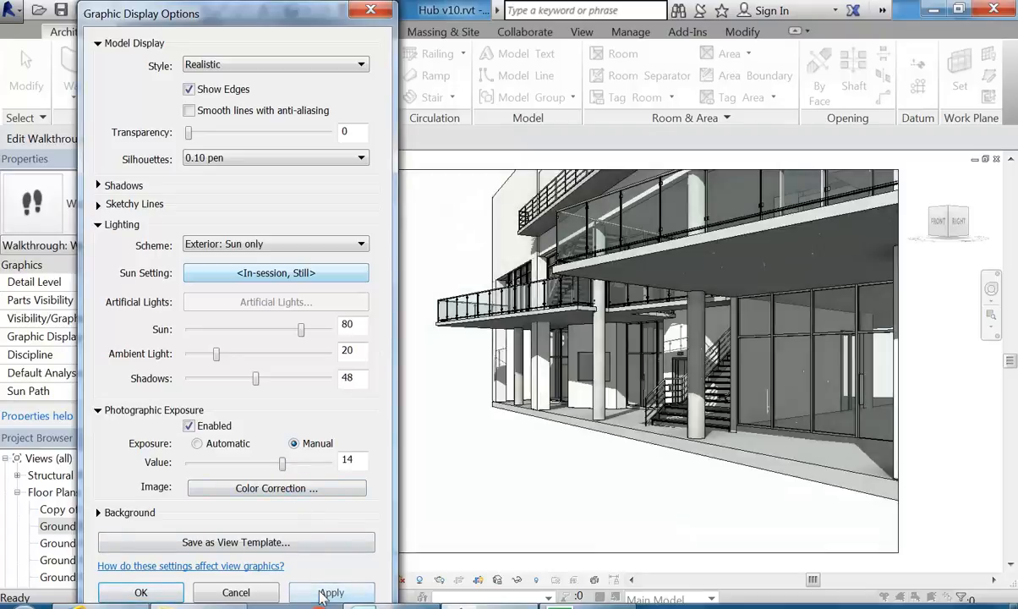
Step: Set the color correction White Point to 7555, applying an intermediate value of 5691 on the way, and accept the correction
left_click(277, 488)
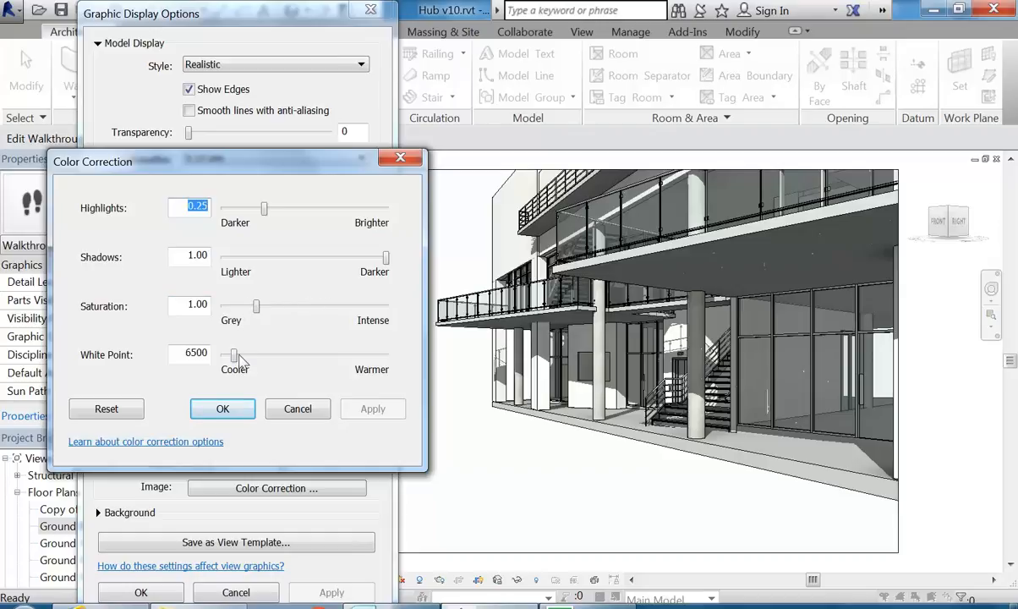
mouse_move(234, 356)
left_mouse_down()
mouse_move(246, 356)
mouse_move(233, 356)
left_mouse_up()
left_click(368, 409)
left_click(368, 411)
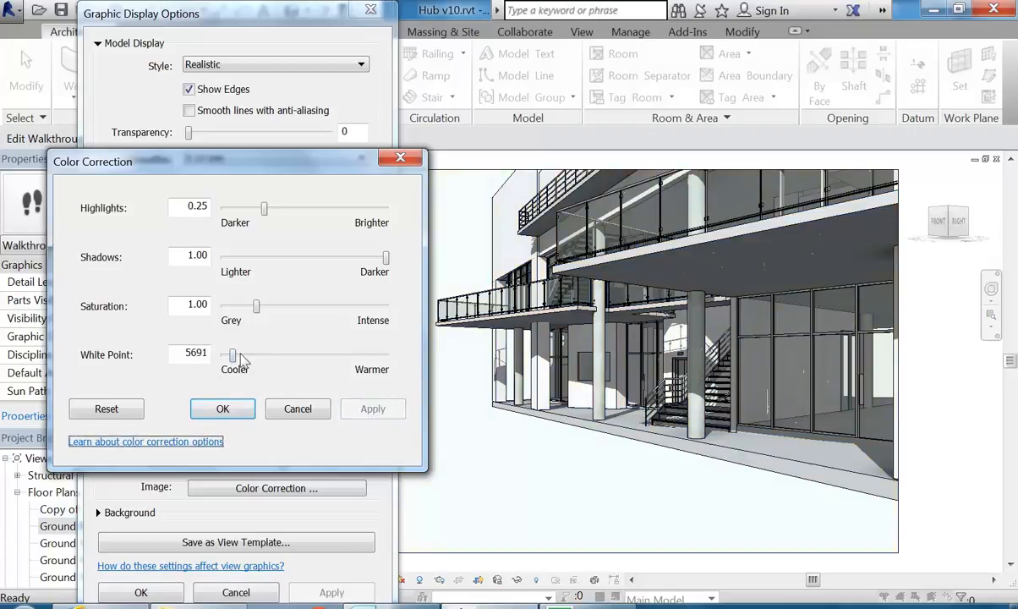
left_click_drag(233, 356, 236, 356)
left_click(373, 409)
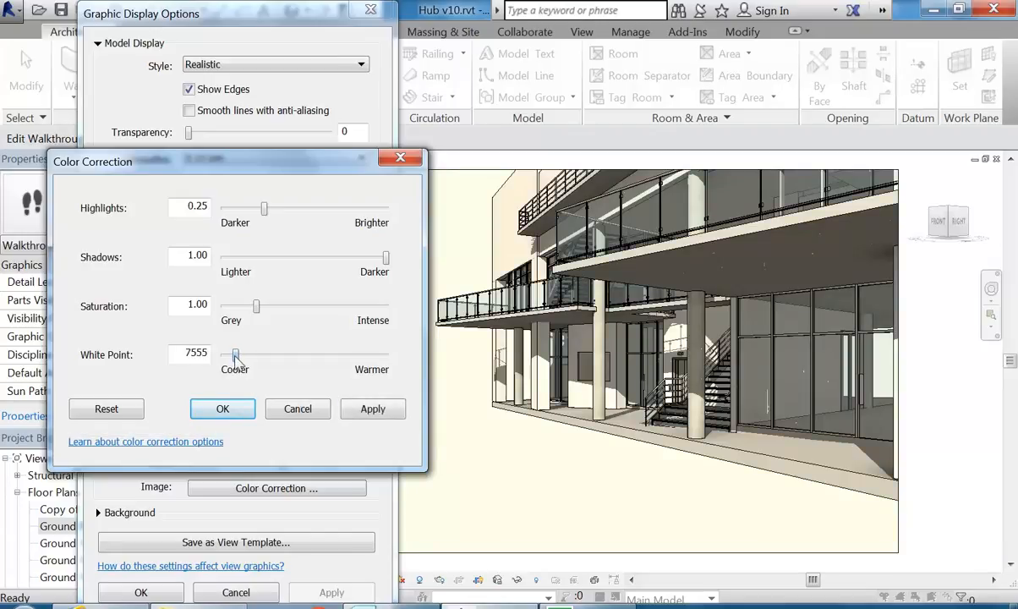
left_click(375, 416)
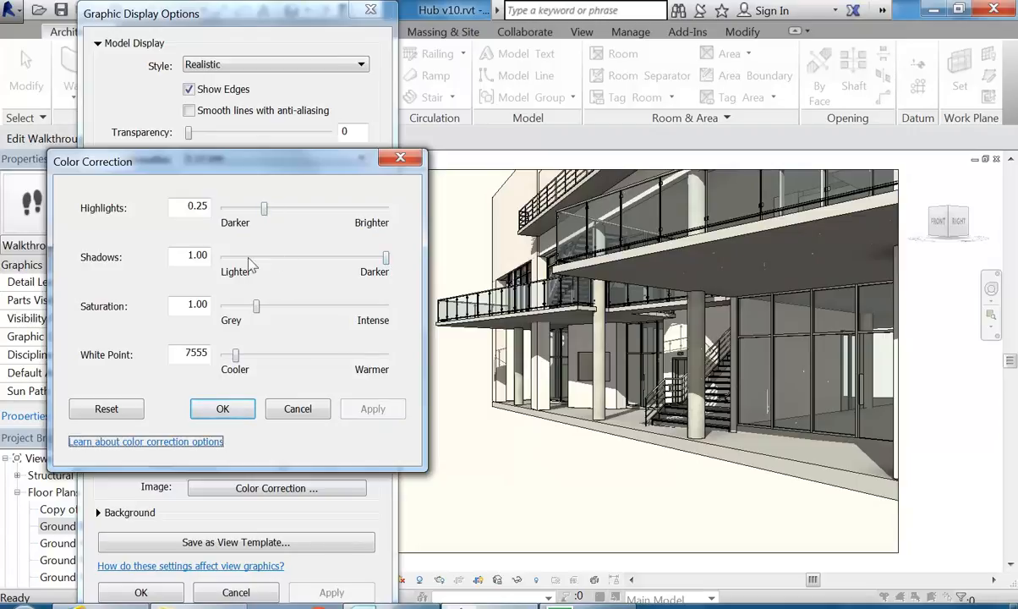
left_click(190, 205)
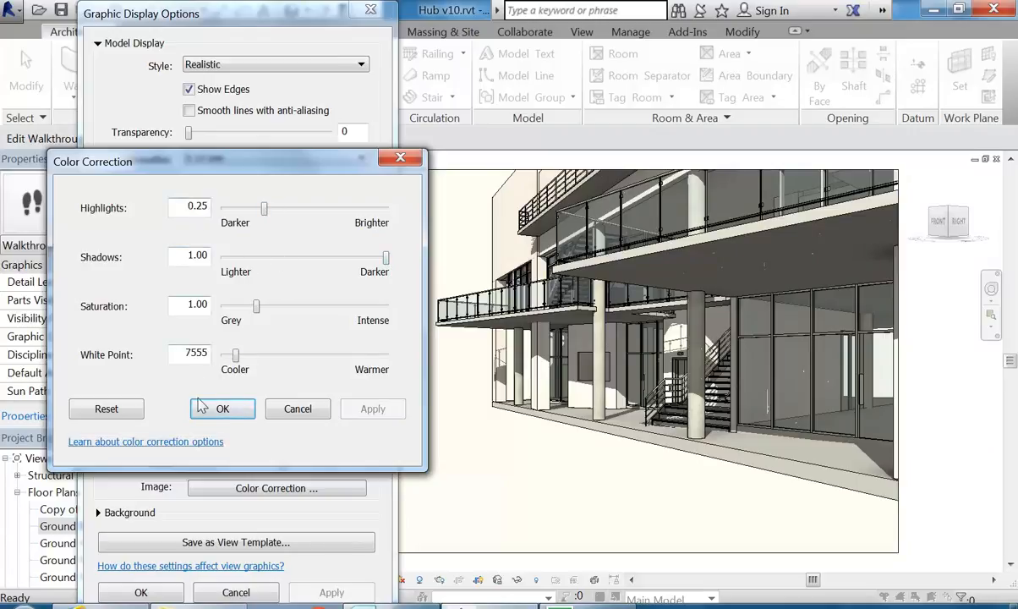
left_click(218, 407)
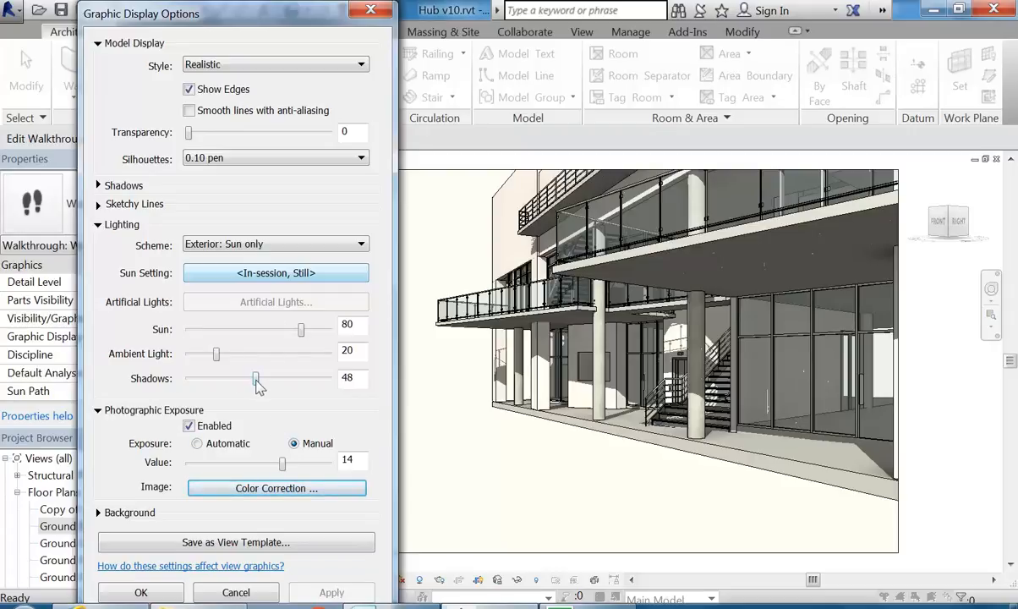
Step: Raise the lighting Shadows intensity to 50, reduce the Sun intensity slightly, and apply and accept the graphic display options
left_click_drag(256, 380, 260, 381)
left_click(330, 591)
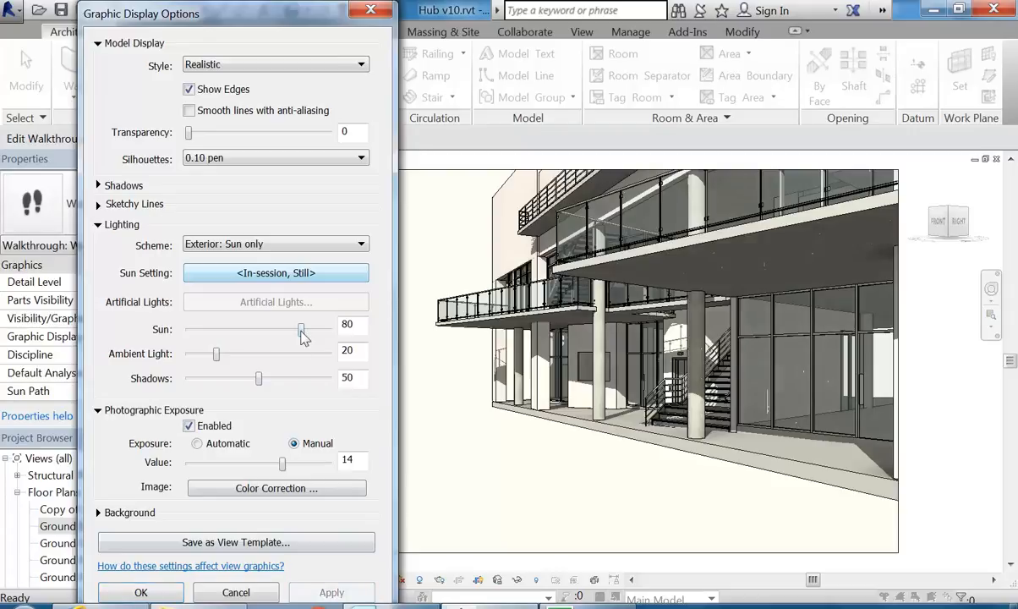
left_click_drag(301, 330, 293, 331)
left_click(329, 593)
left_click(140, 592)
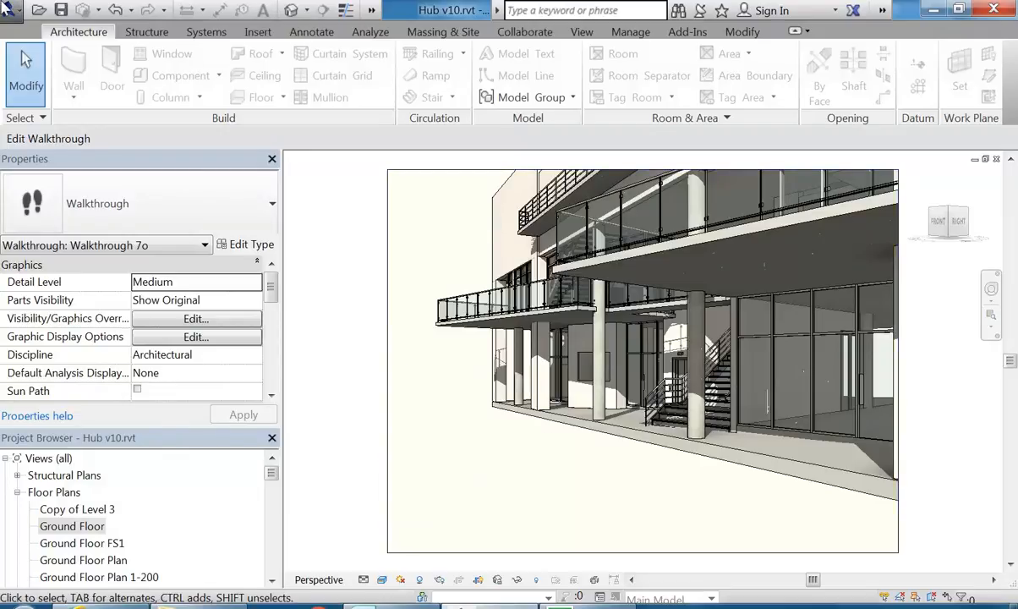
Step: Start exporting the current view as a walkthrough animation
left_click(7, 9)
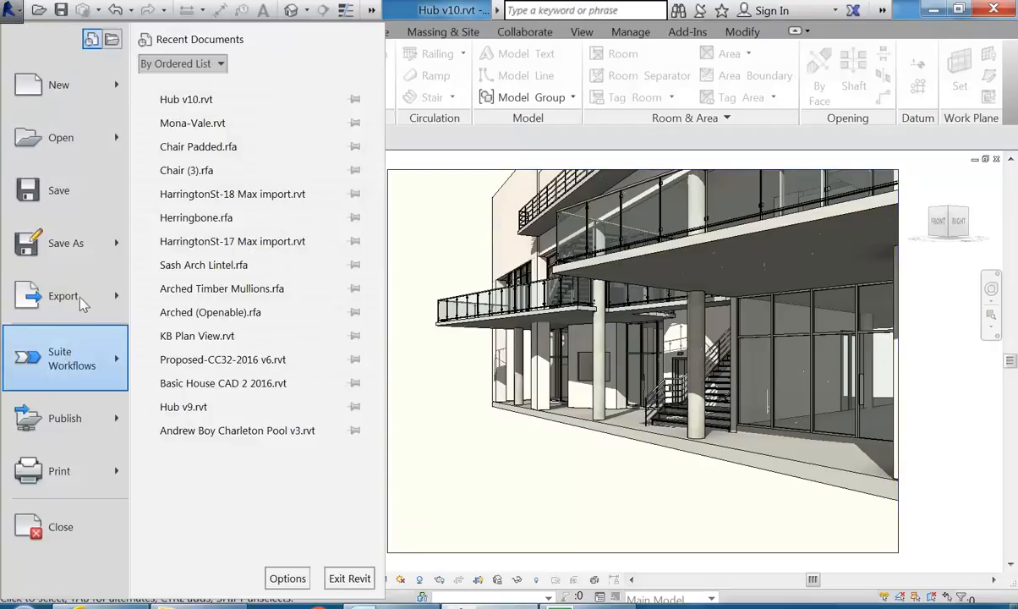
mouse_move(87, 297)
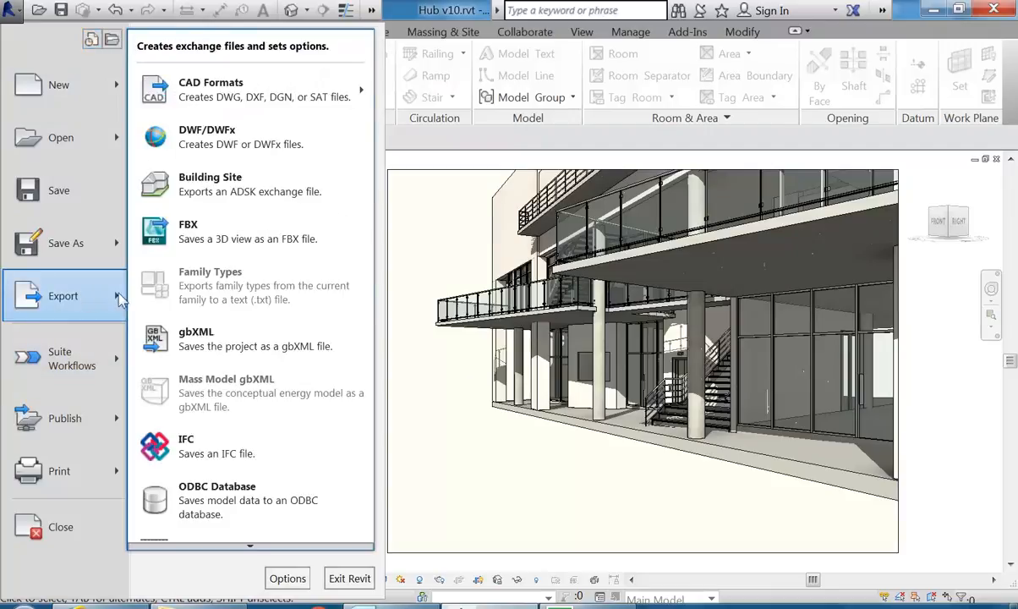
mouse_move(256, 535)
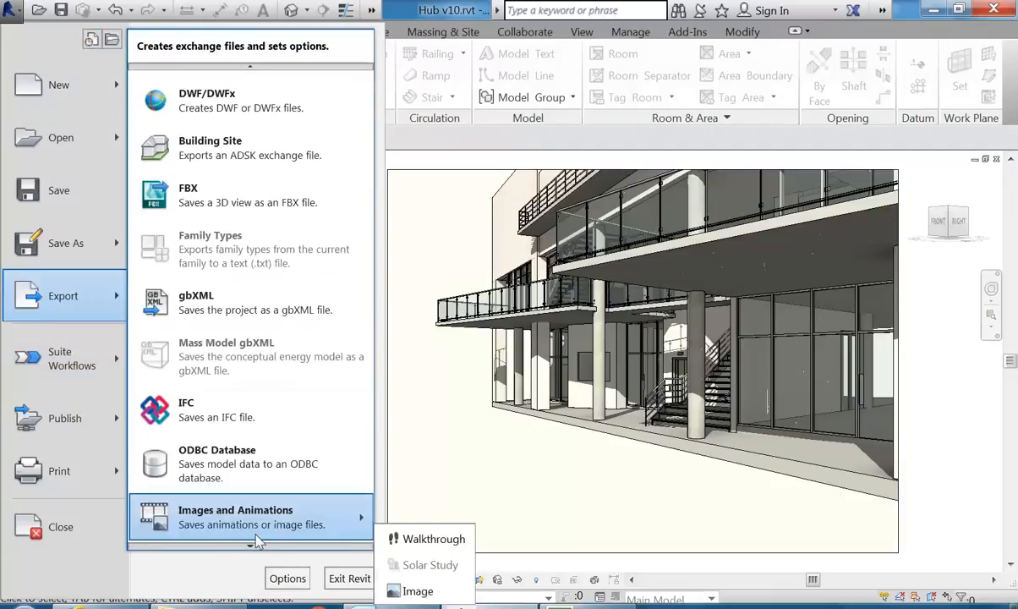
left_click(428, 538)
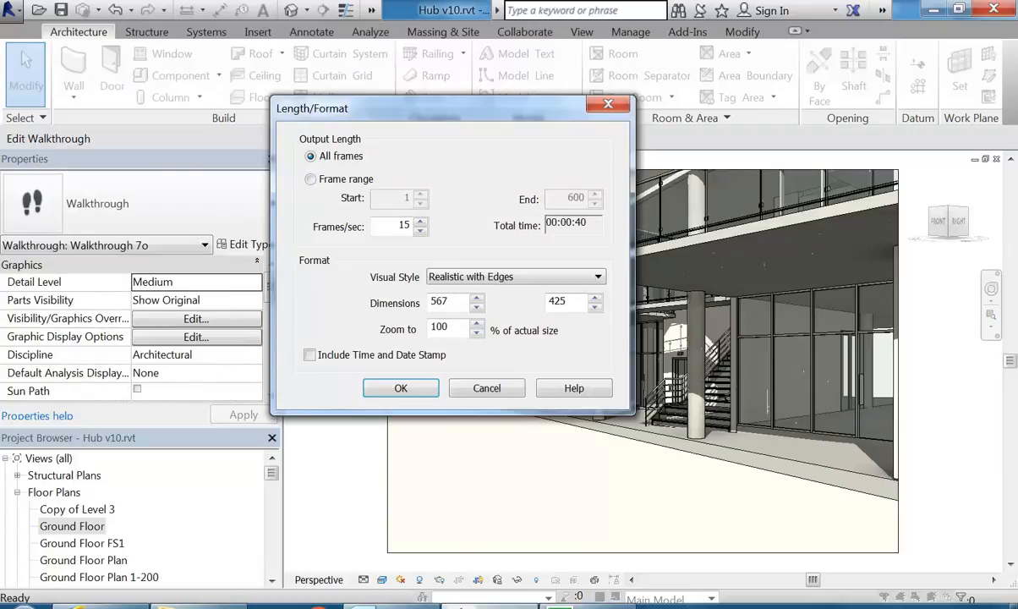
Step: Set the walkthrough export dimensions to 2500 by 1875 with all frames included, and accept the length and format settings
double_click(439, 301)
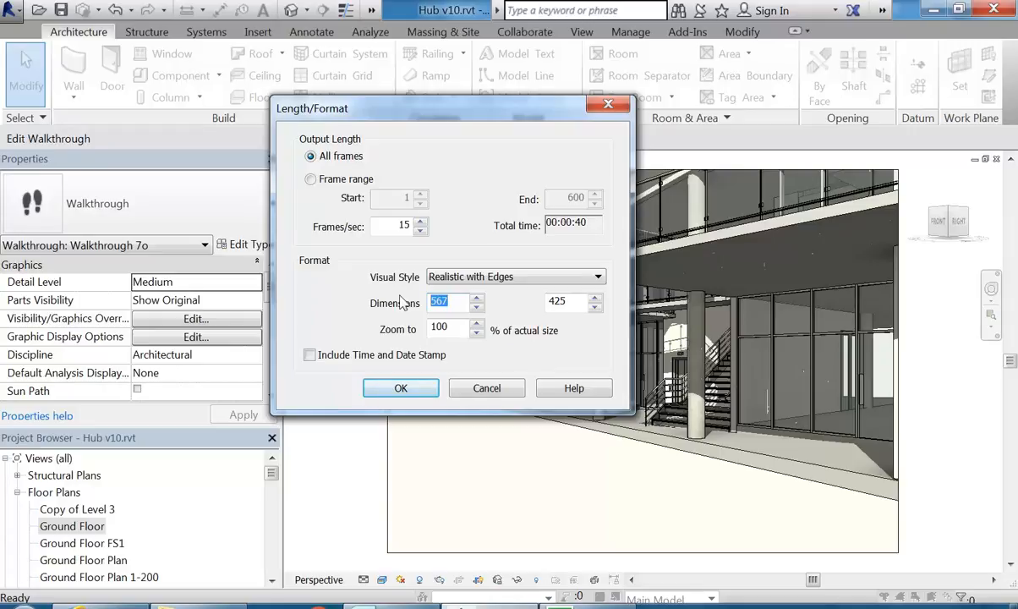
left_click(449, 302)
type("25")
left_click(564, 302)
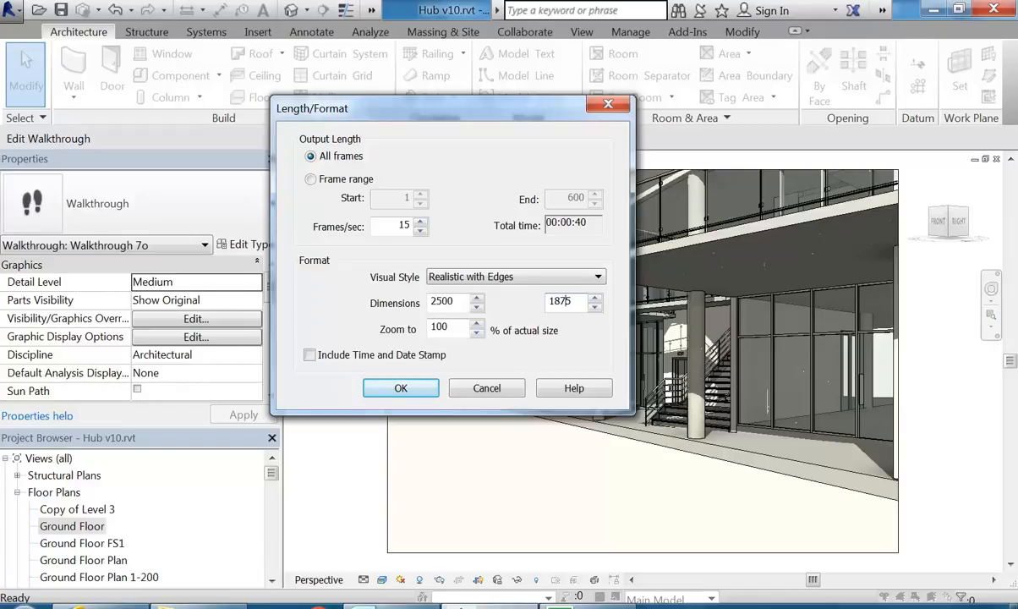
left_click(449, 327)
double_click(429, 303)
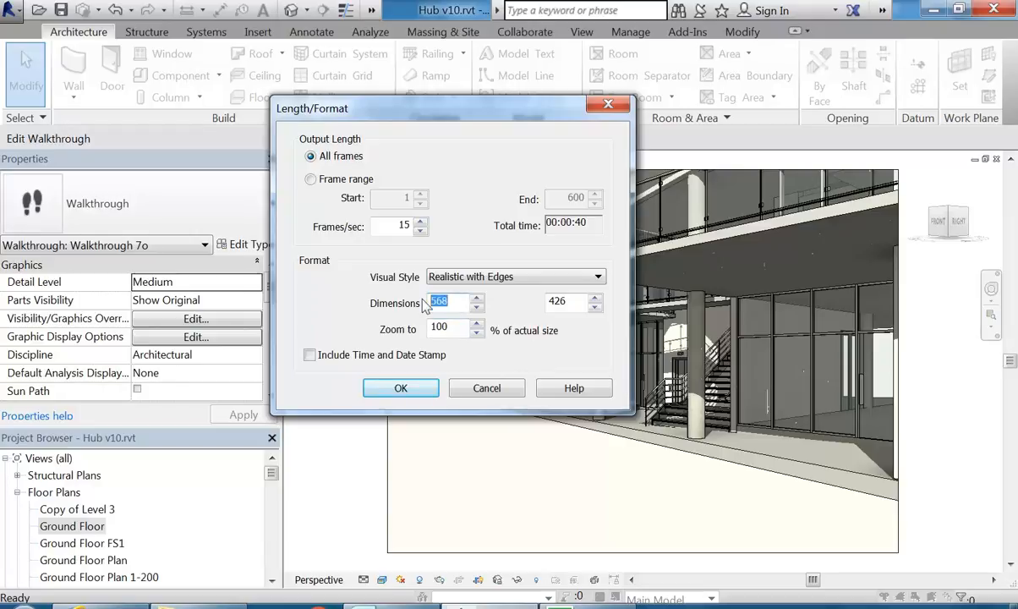
type("2500")
left_click(556, 303)
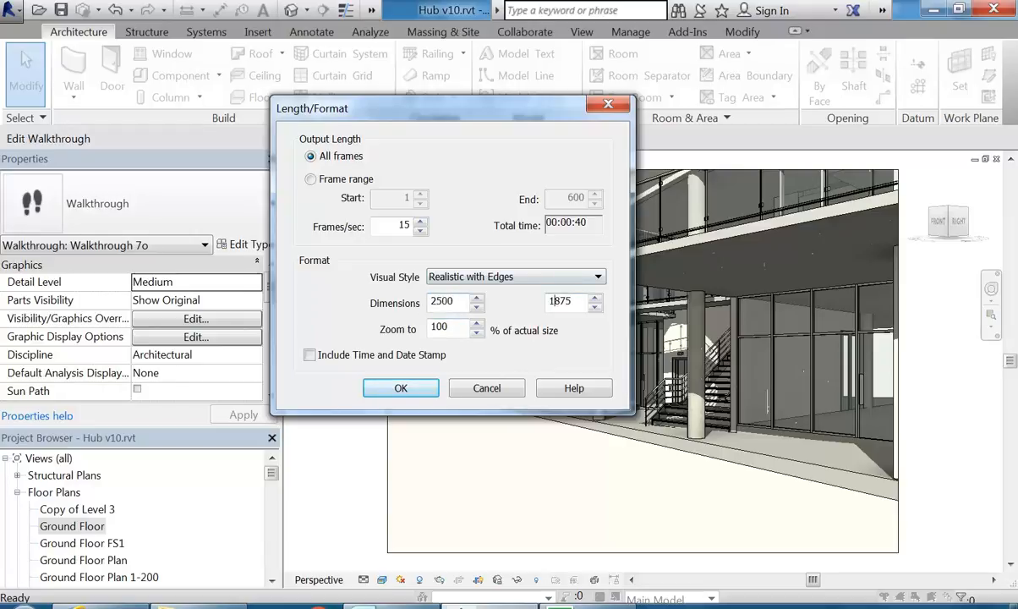
left_click(399, 393)
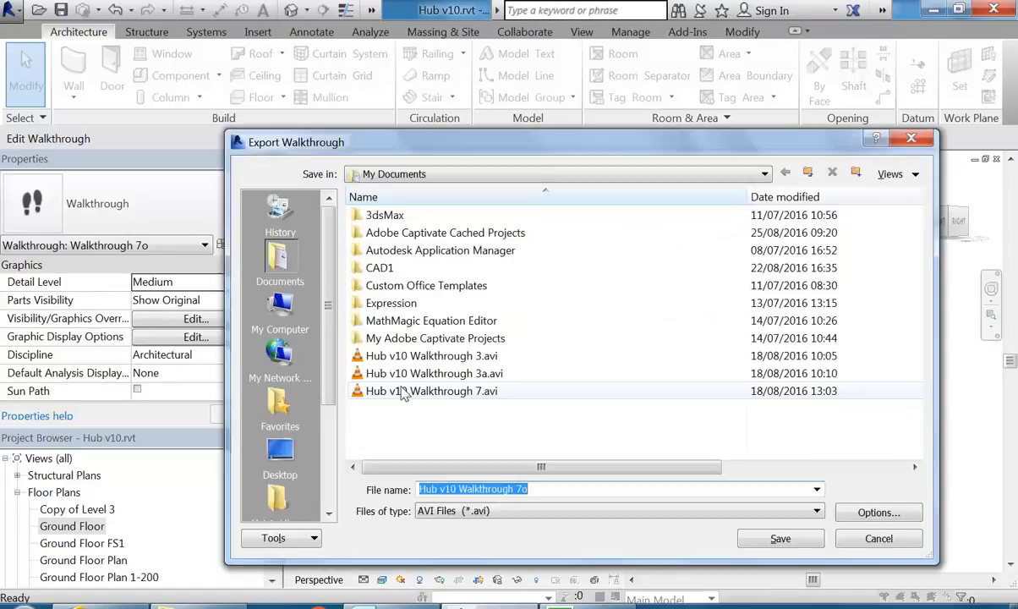
Step: Export the walkthrough as the AVI file Hub v10 Walkthrough 7o using the Microsoft Video 1 compressor, and stop the export while it is processing
left_click(776, 538)
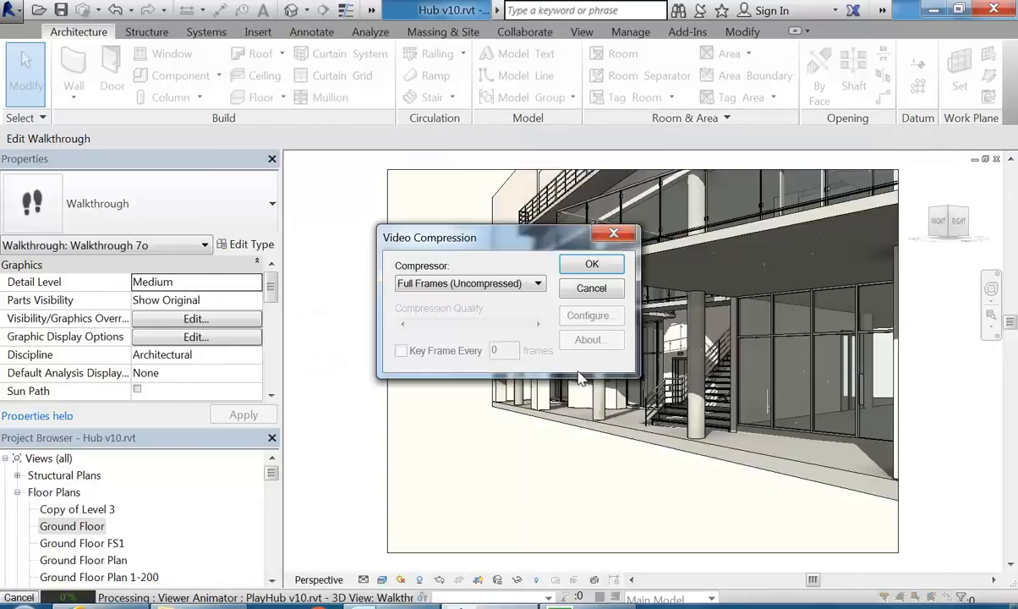
left_click(505, 284)
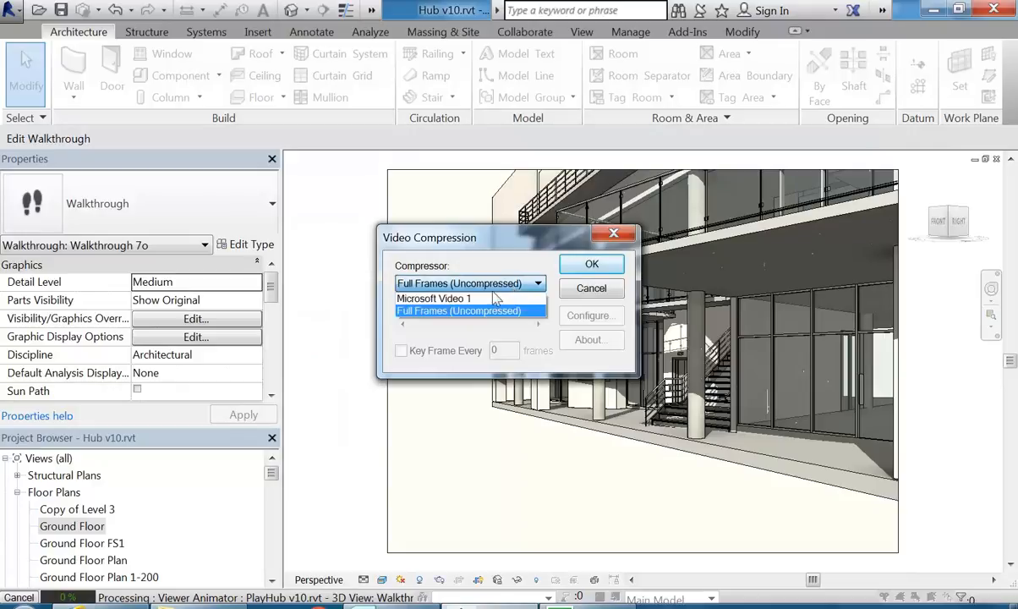
left_click(480, 297)
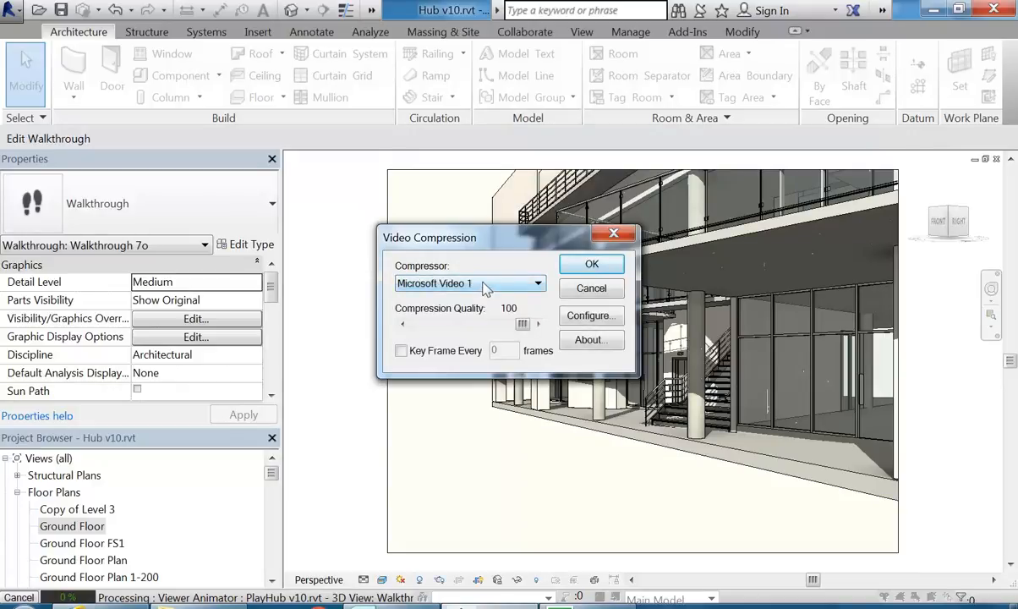
left_click(592, 265)
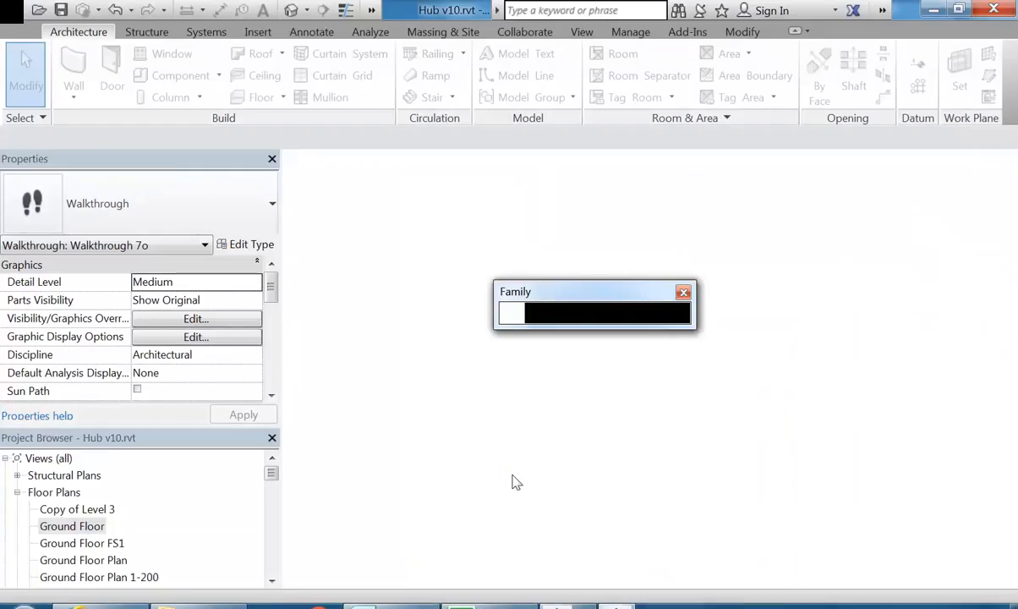
key("Escape")
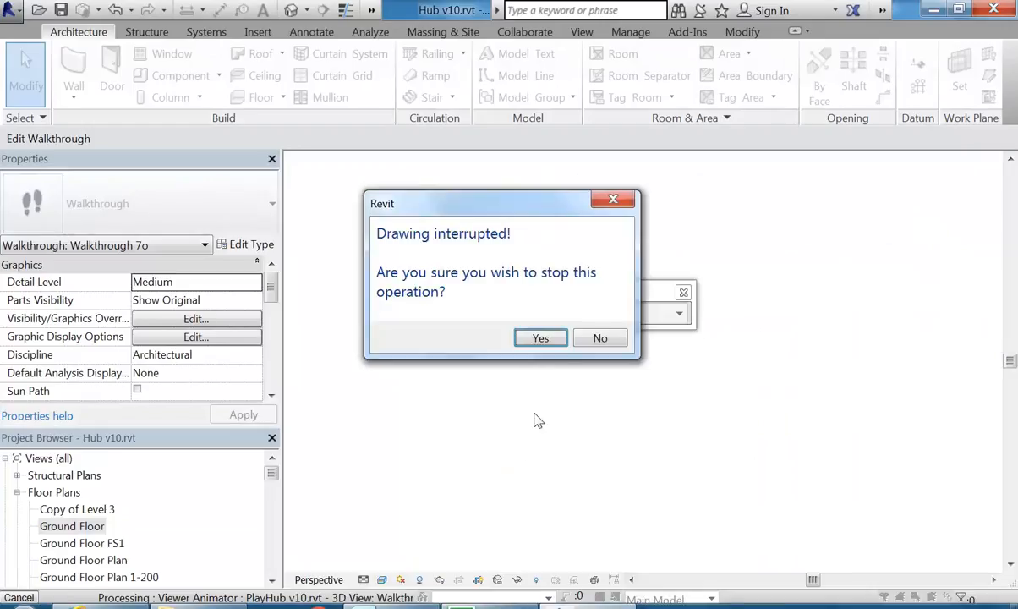
left_click(539, 338)
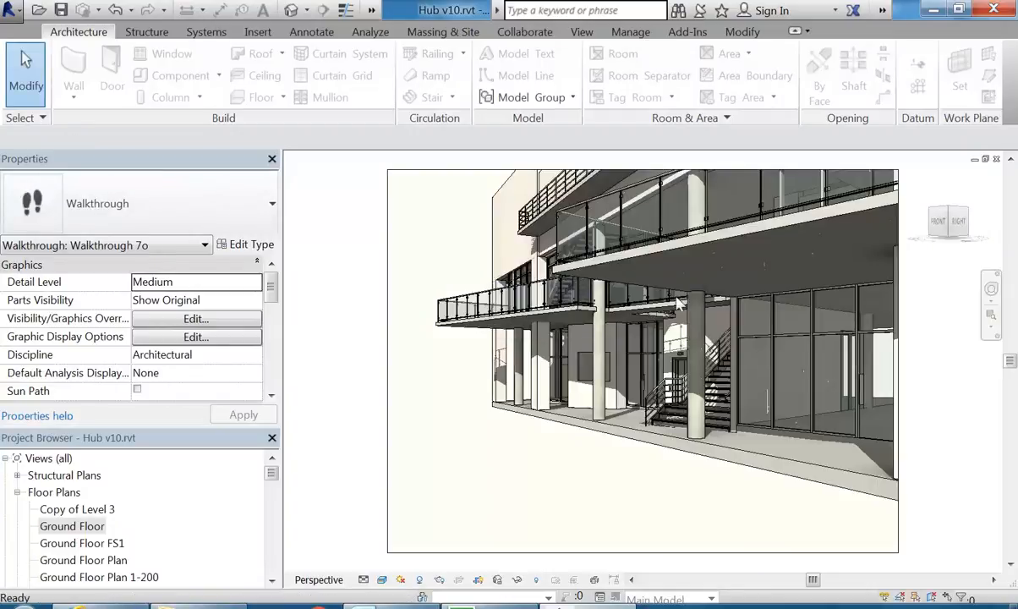
Step: Open the Walkthrough 6 view, select its crop boundary and edit the walkthrough, going back to frame 1
left_click_drag(270, 475, 273, 555)
double_click(80, 509)
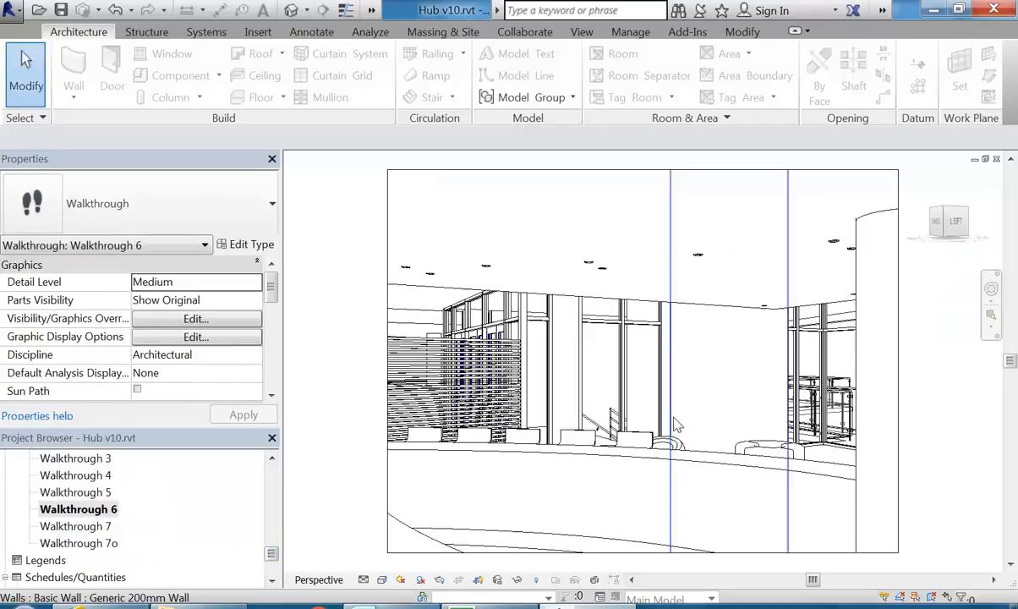
left_click(388, 227)
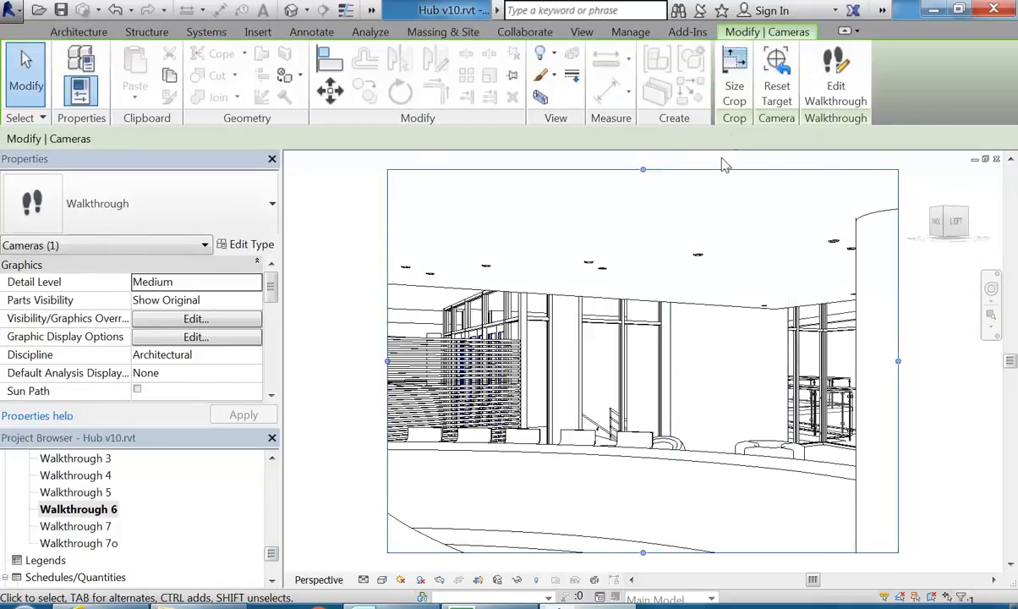
left_click(837, 82)
left_click(134, 85)
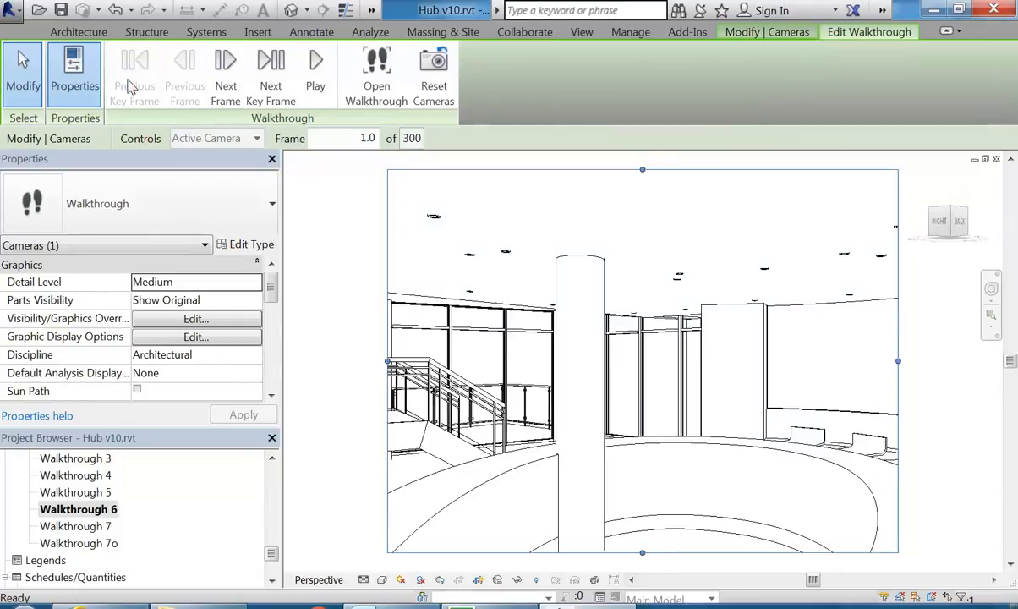
left_click(362, 222)
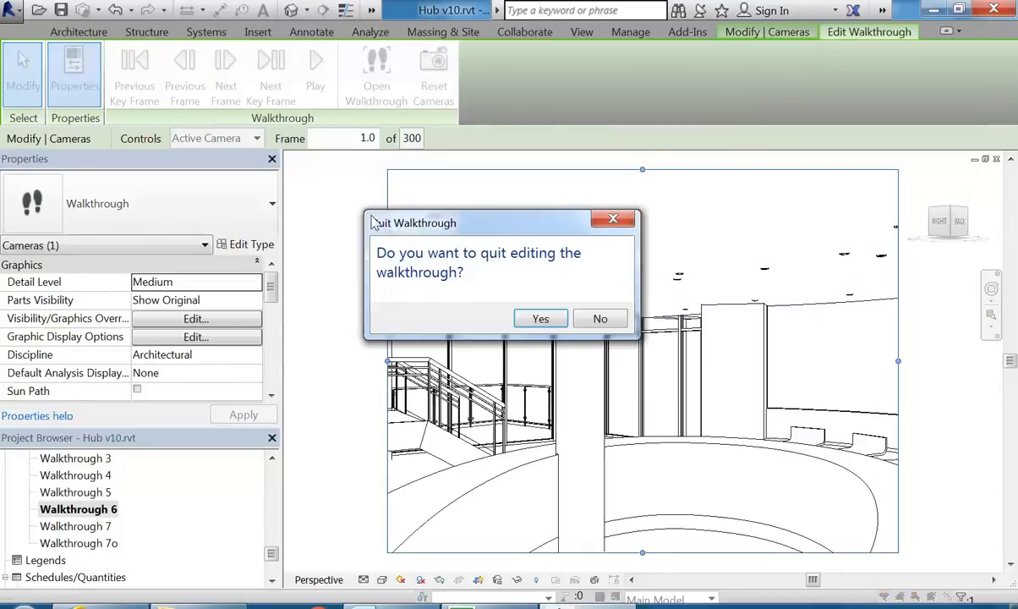
left_click(589, 318)
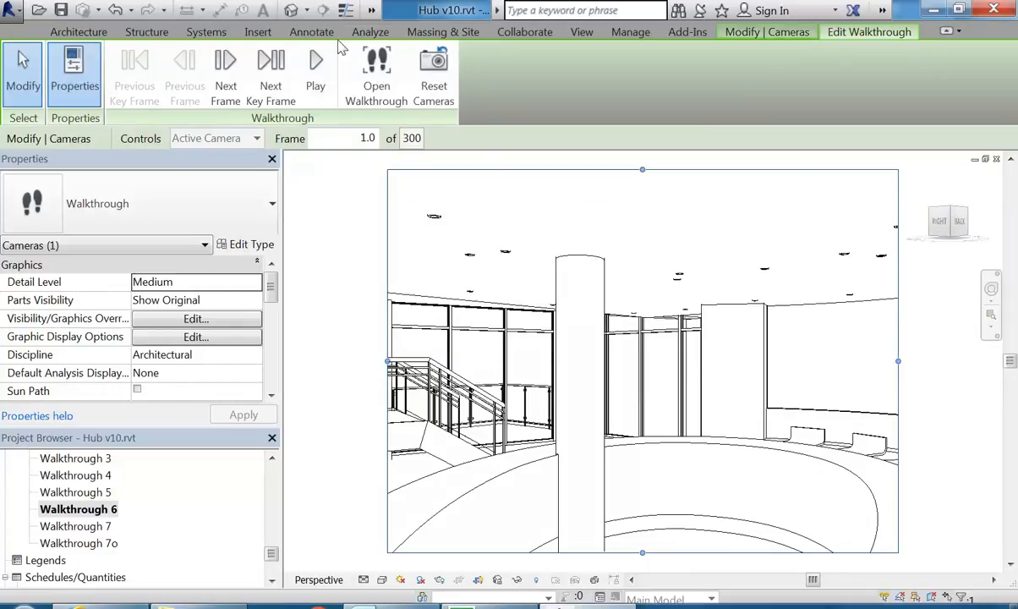
Step: Play Walkthrough 6 through its frames and quit editing the walkthrough
left_click(316, 66)
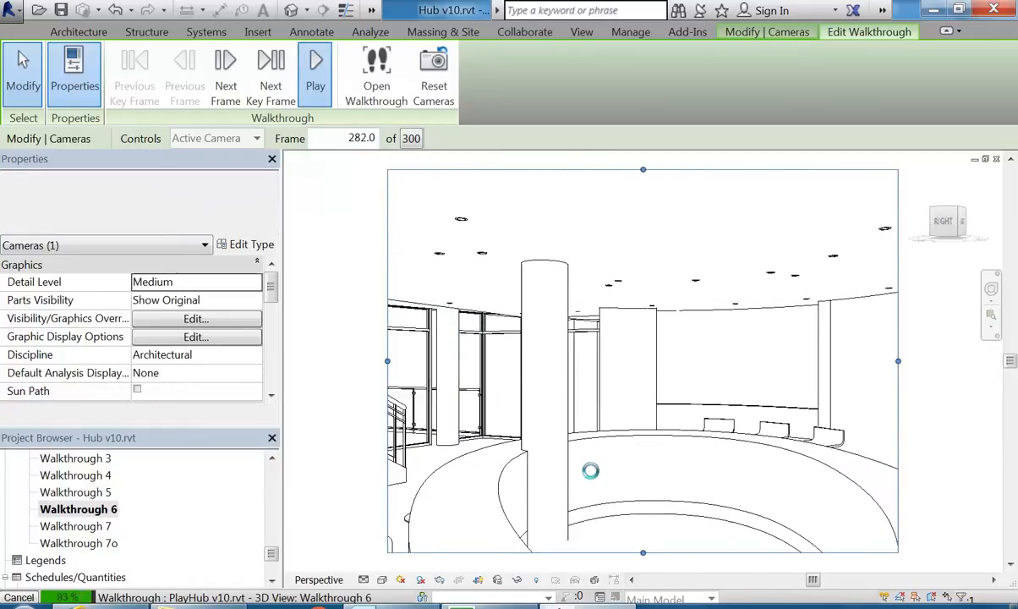
key("Escape")
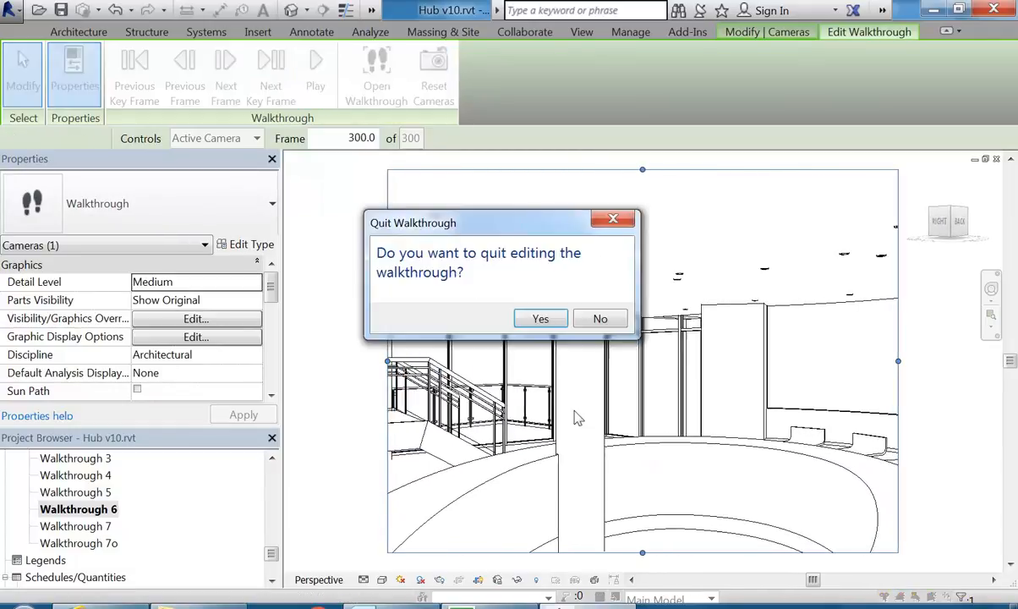
left_click(542, 319)
Step: Enlarge the Walkthrough 6 crop region outward at its left, right and bottom edges, and pull the bottom edge back up slightly
scroll(584, 356, "down", 1)
left_click_drag(435, 360, 354, 353)
middle_click_drag(587, 486, 569, 413)
left_click_drag(569, 431, 568, 528)
middle_click_drag(551, 435, 519, 500)
left_click_drag(771, 397, 871, 391)
middle_click_drag(624, 322, 606, 272)
scroll(573, 361, "down", 1)
middle_click_drag(573, 381, 592, 395)
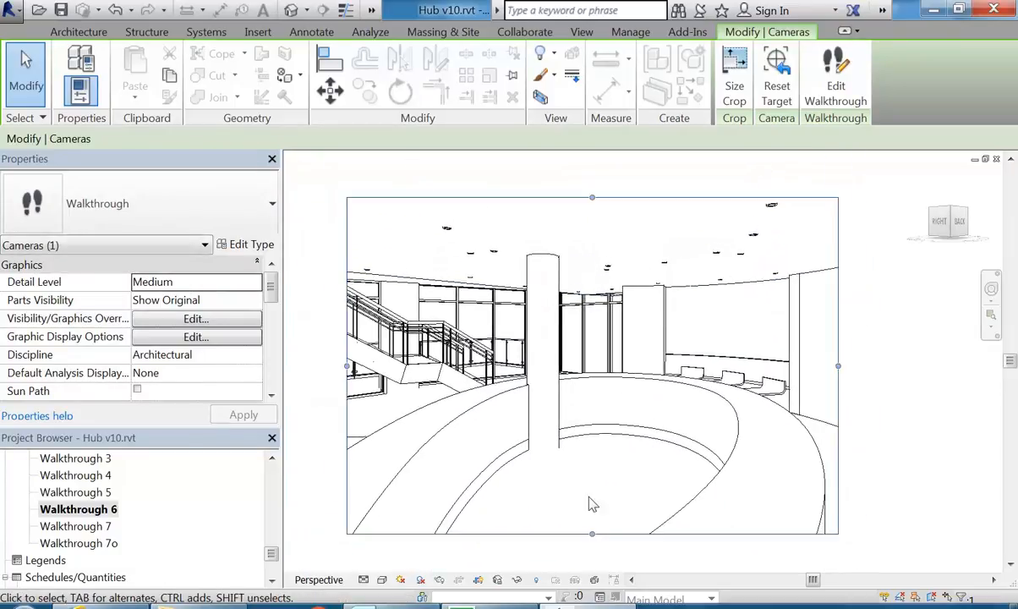
left_click_drag(592, 533, 593, 514)
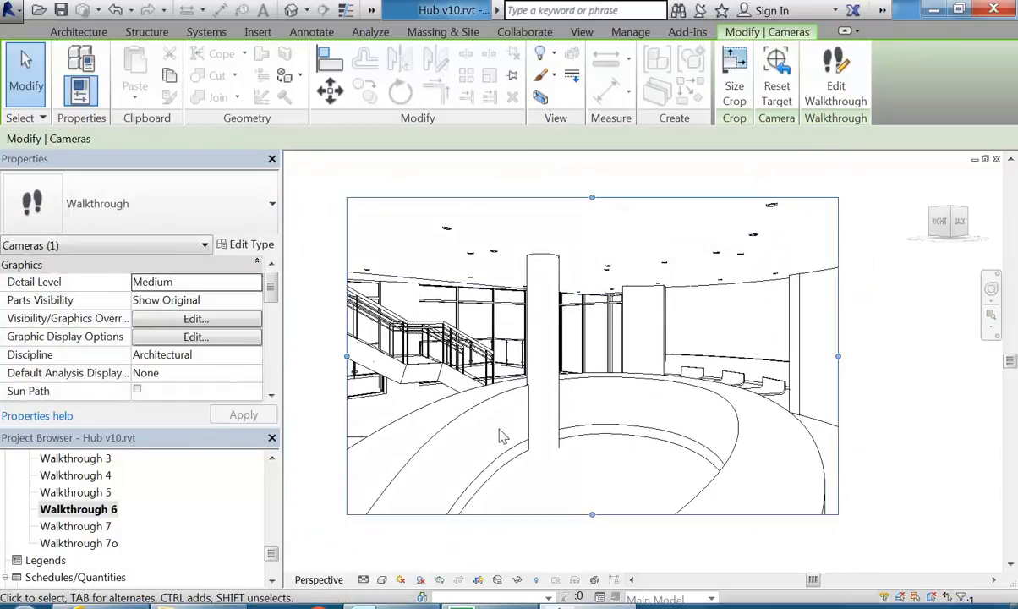
Step: Play Walkthrough 6 again with the enlarged crop region and quit editing the walkthrough
left_click(835, 83)
left_click(315, 76)
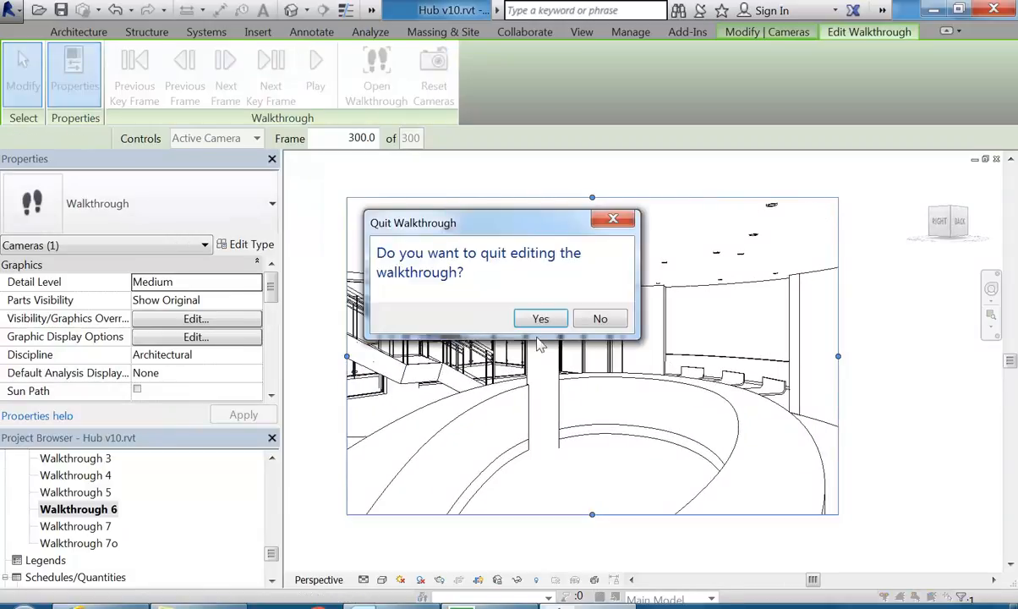
left_click(540, 319)
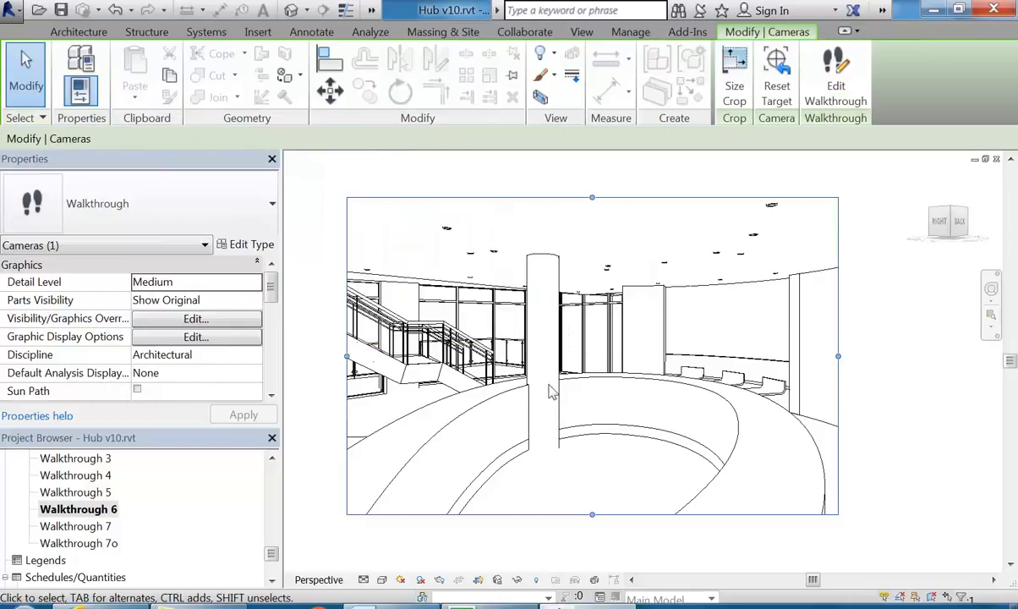
Step: Select Walkthrough 6 among the project's views and open the Level 1 floor plan
left_click_drag(271, 552, 272, 558)
left_click(100, 509)
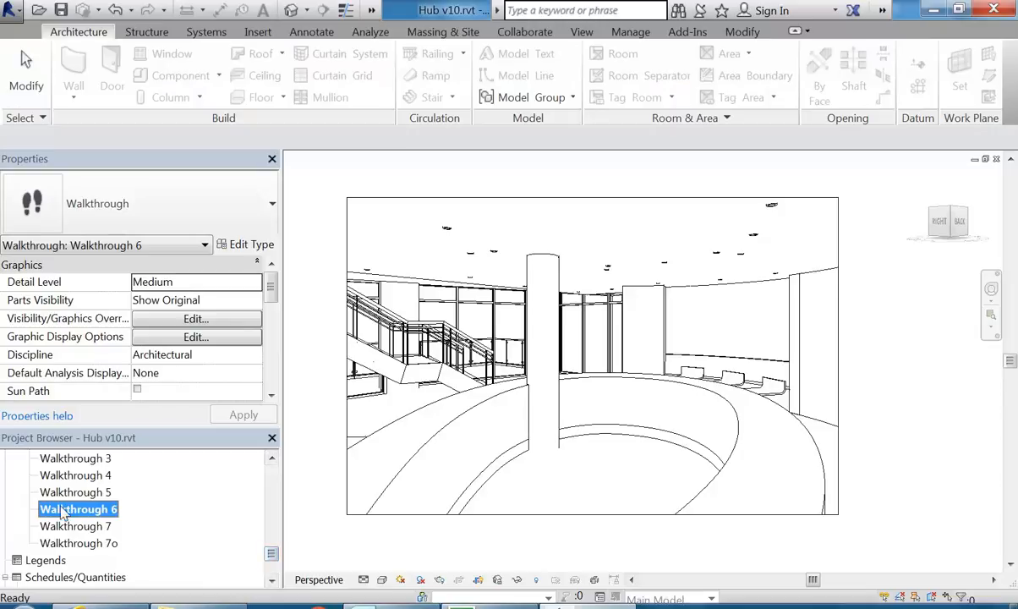
left_click(271, 491)
left_click(270, 491)
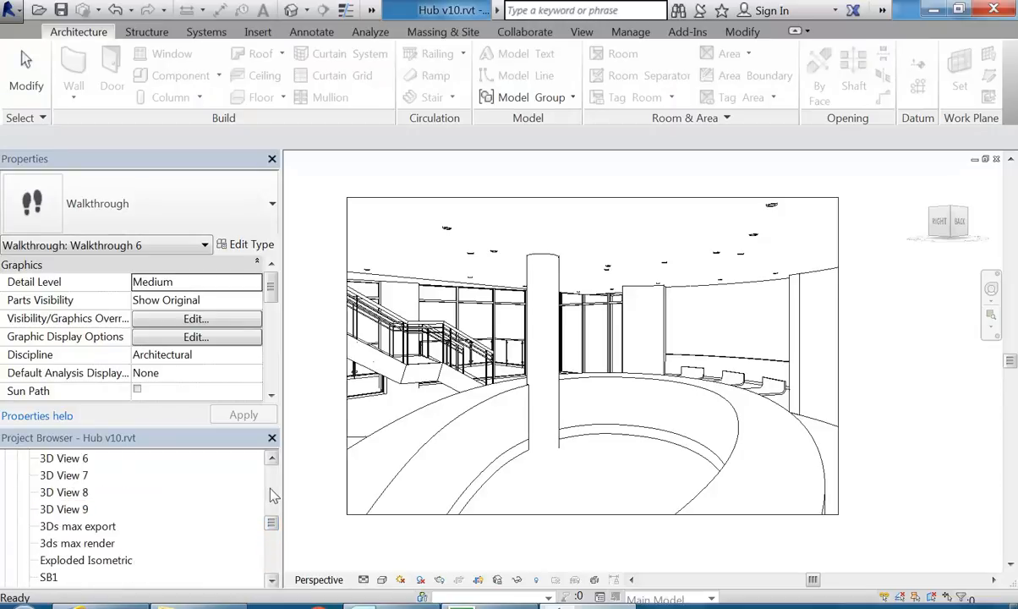
left_click_drag(271, 524, 272, 538)
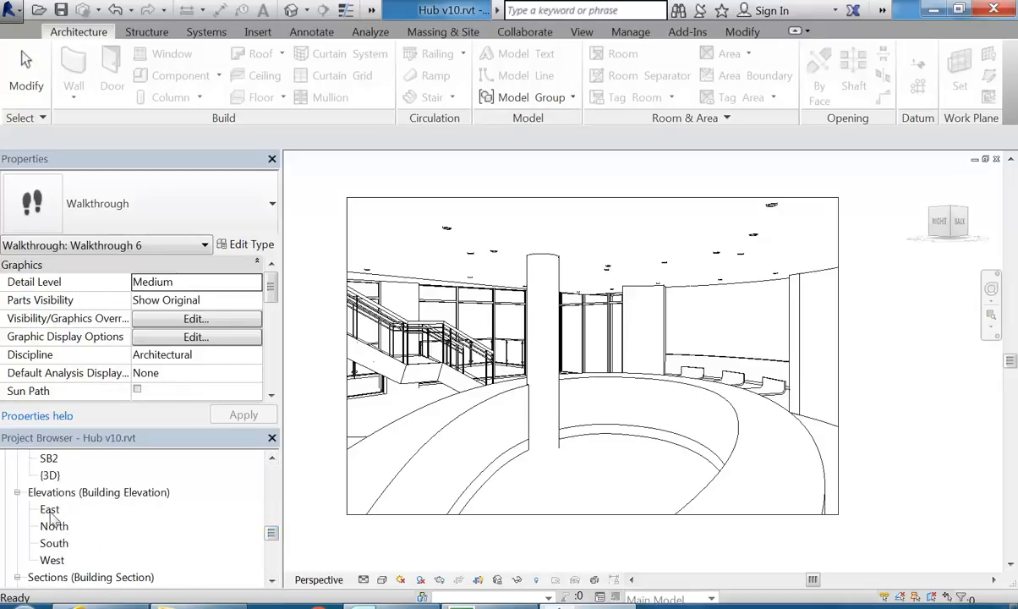
left_click_drag(270, 532, 272, 487)
double_click(58, 457)
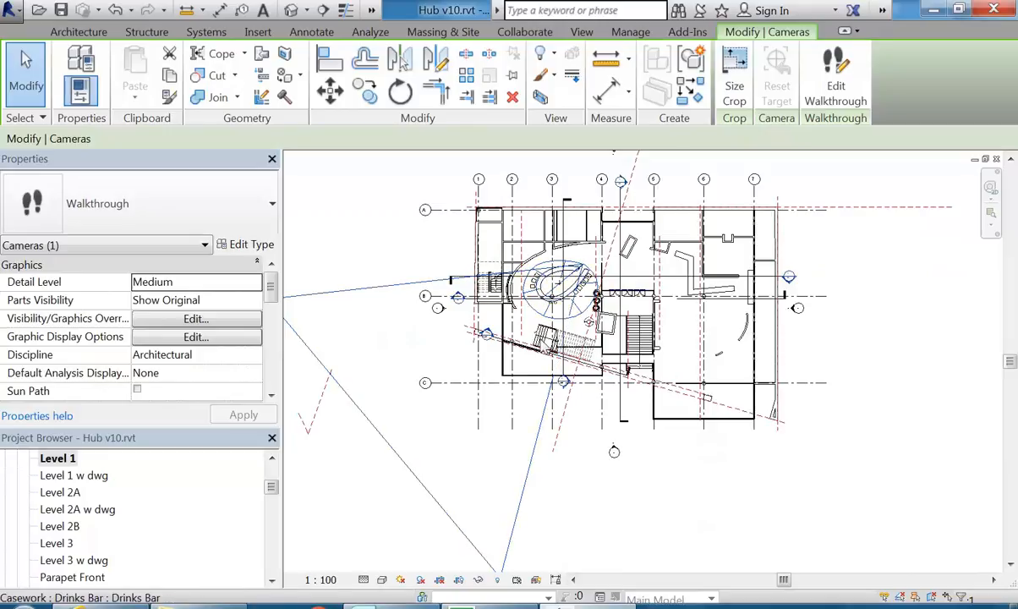
Step: Open the South elevation from its marker below the plan and frame the lower storeys around the staircase
scroll(492, 444, "down", 1)
middle_click_drag(492, 444, 498, 411)
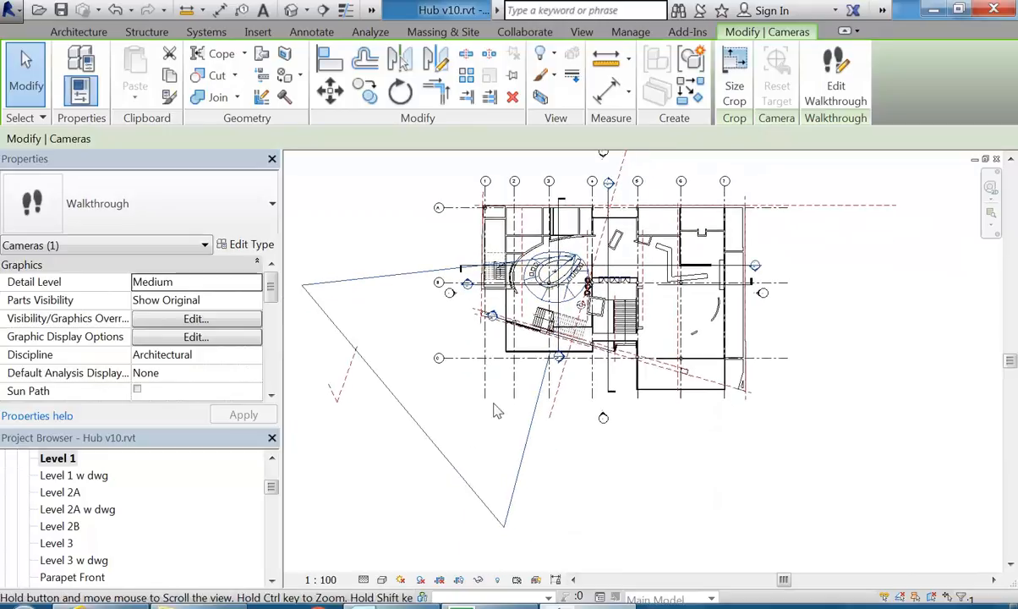
double_click(604, 418)
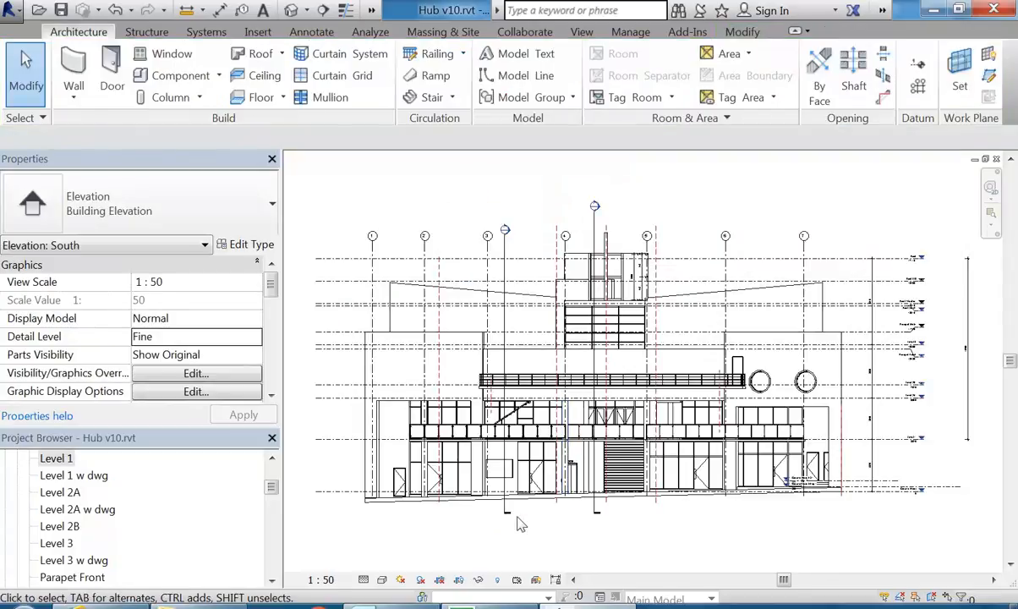
scroll(513, 448, "up", 5)
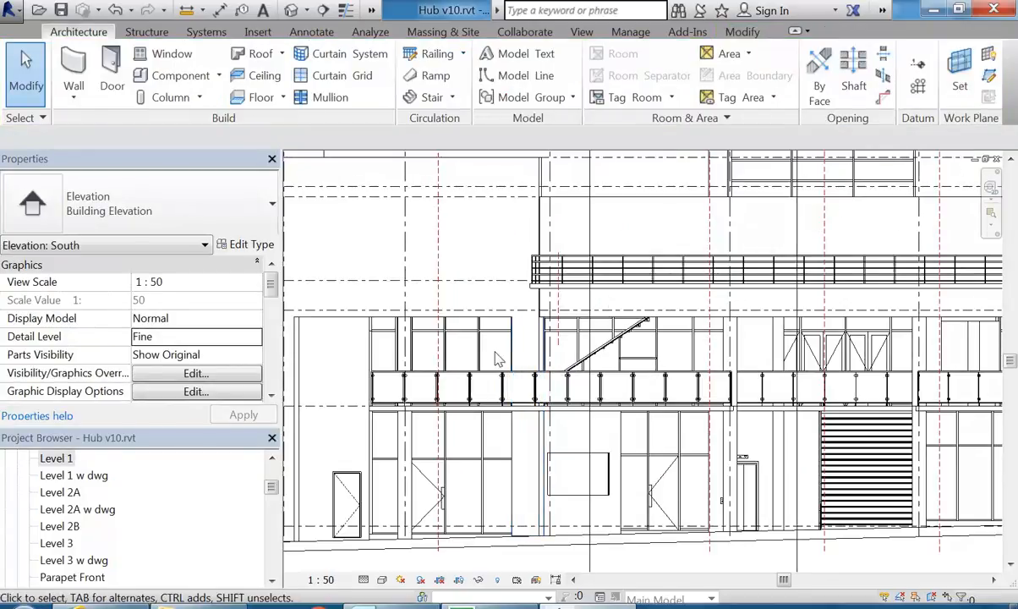
middle_click_drag(509, 366, 530, 374)
Step: Show the Walkthrough 6 camera in the South elevation and set the elevation's visual style to Wireframe
left_click_drag(270, 486, 270, 526)
left_click_drag(271, 529, 271, 554)
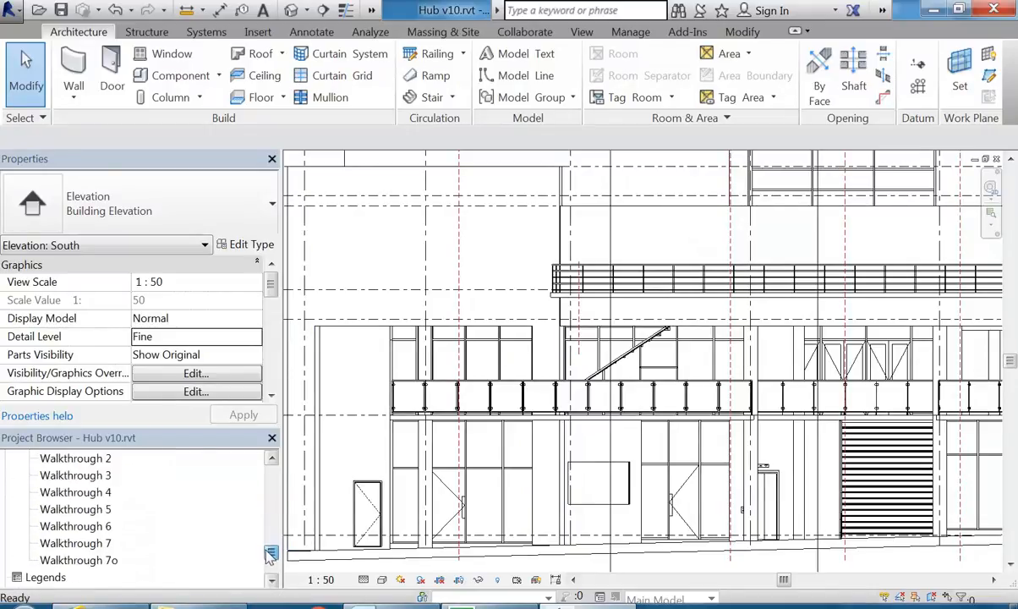
right_click(72, 526)
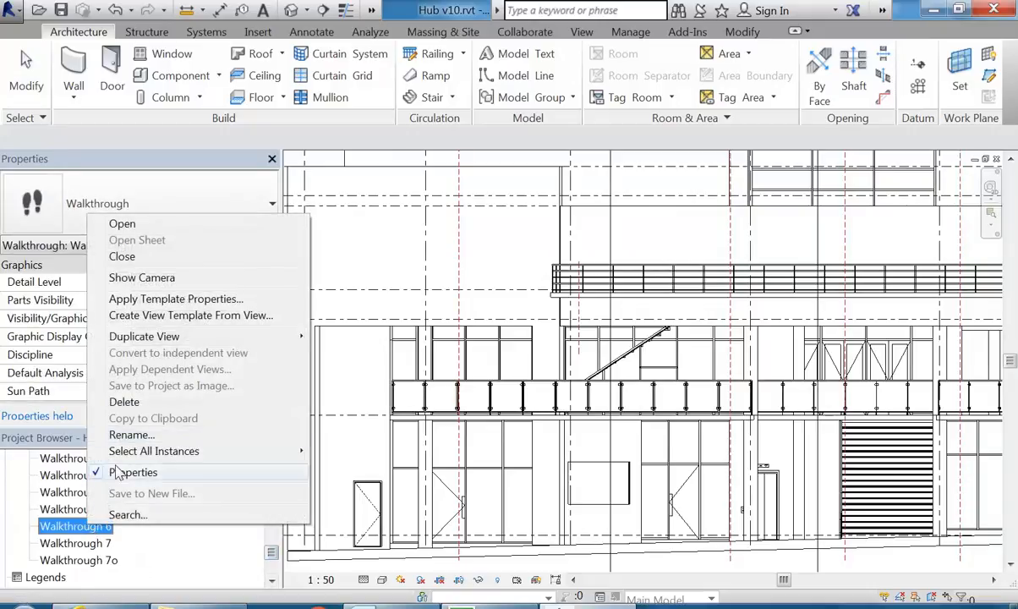
left_click(127, 278)
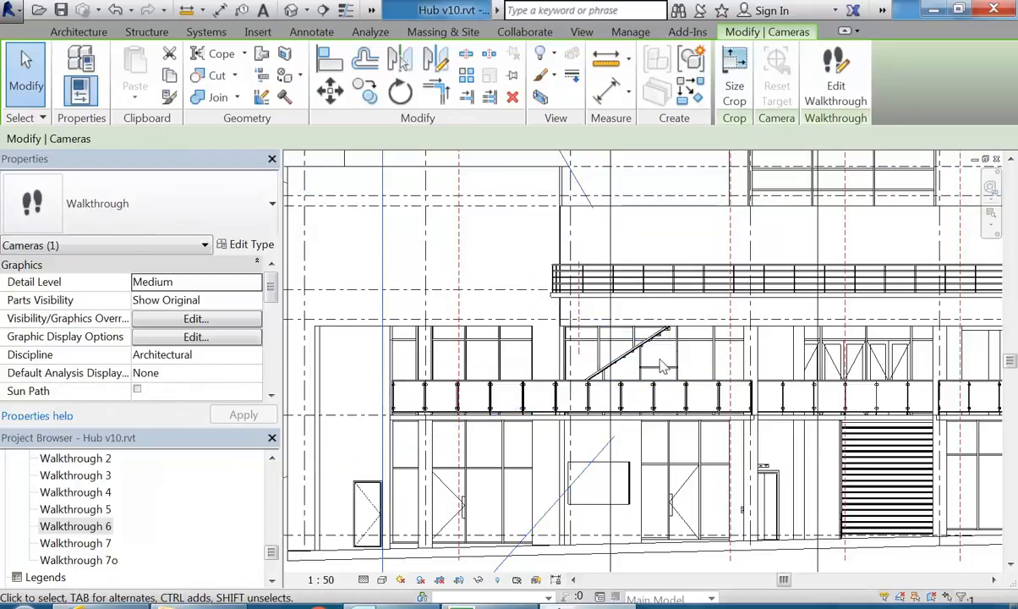
left_click(382, 580)
left_click(411, 469)
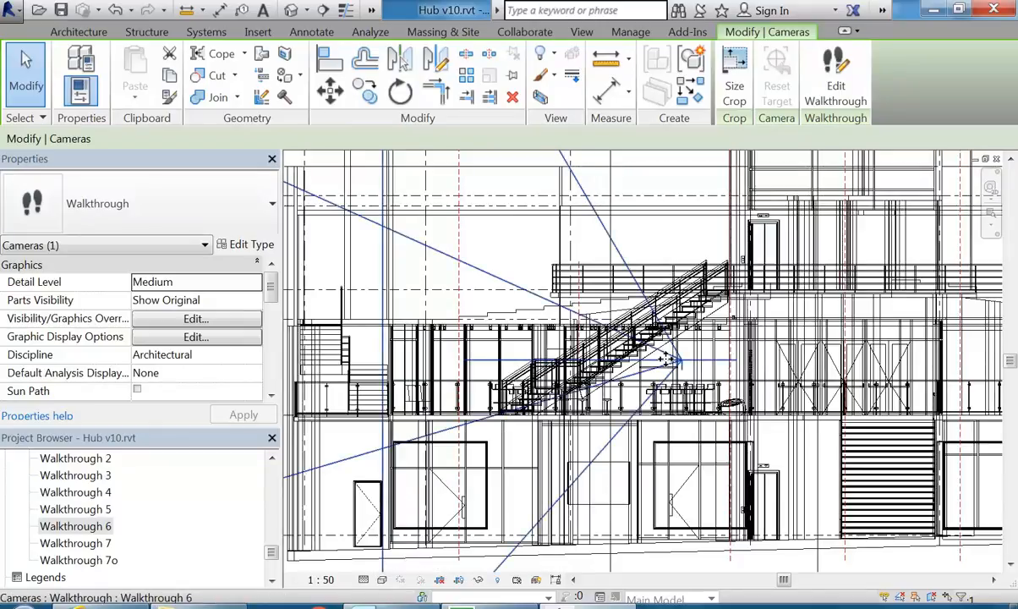
Step: Edit the walkthrough, try raising the camera's target point above the stair in the elevation, and undo the change
left_click(836, 72)
scroll(600, 349, "up", 2)
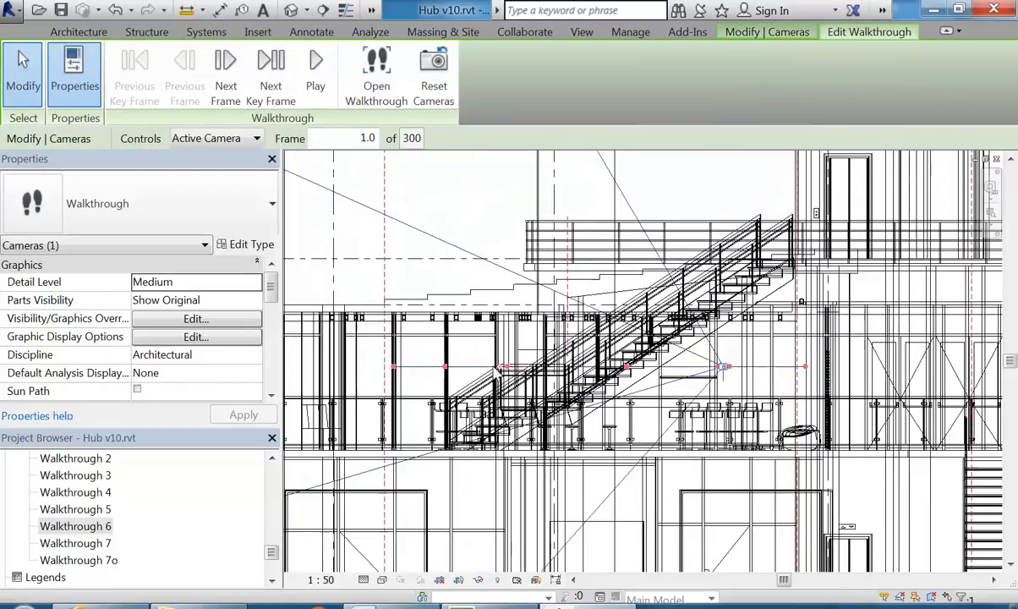
left_click_drag(500, 366, 513, 294)
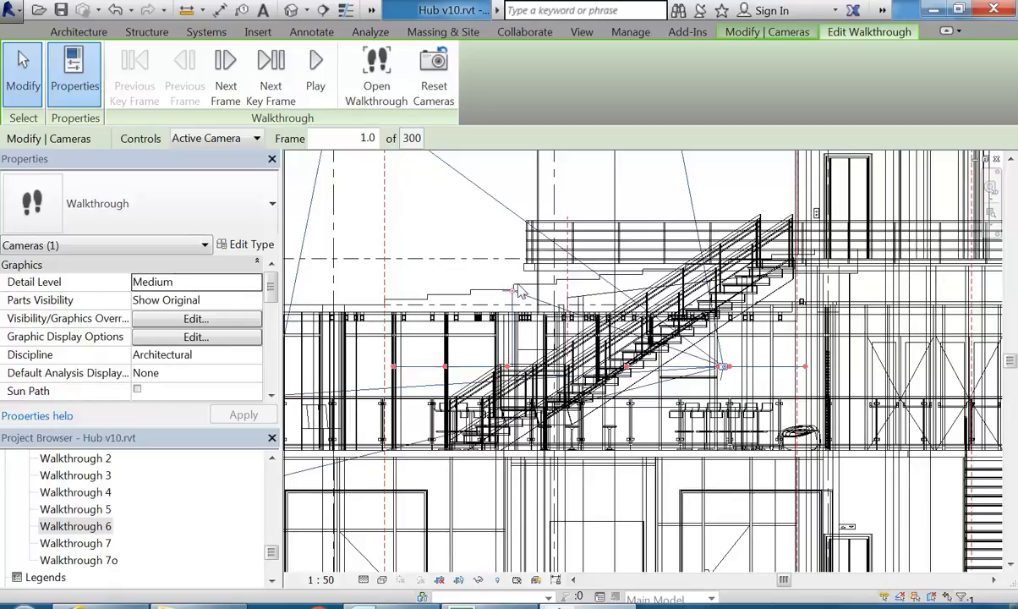
left_click(113, 11)
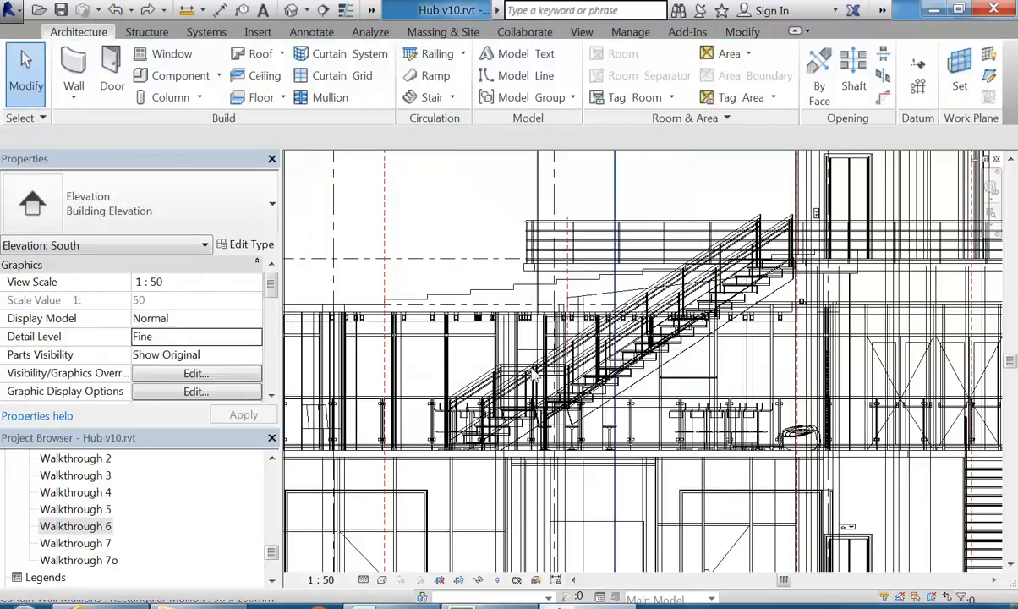
Step: Show the Walkthrough 6 camera again in the South elevation and edit the walkthrough around its camera position
right_click(61, 524)
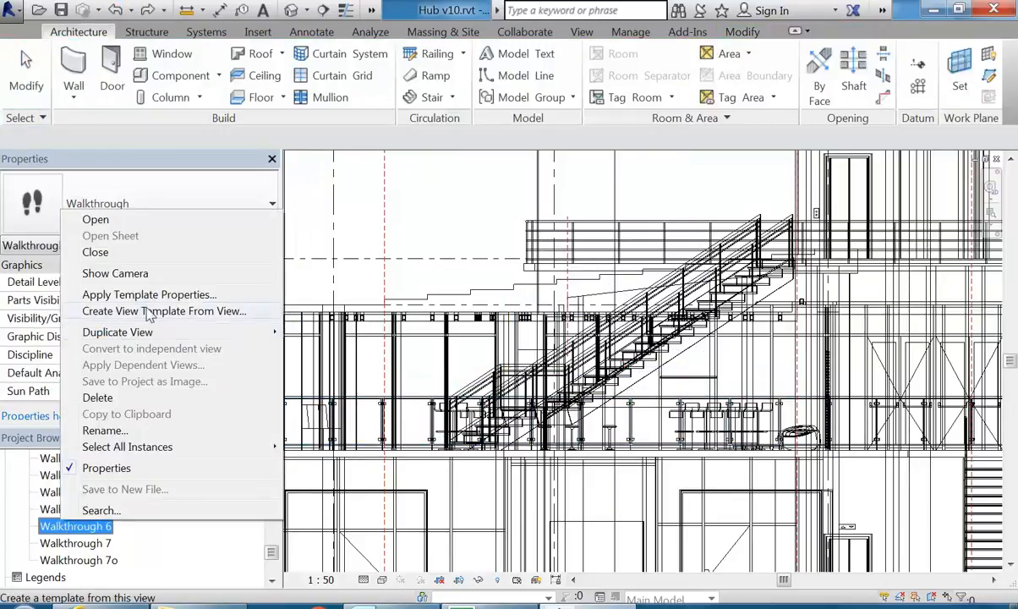
left_click(119, 273)
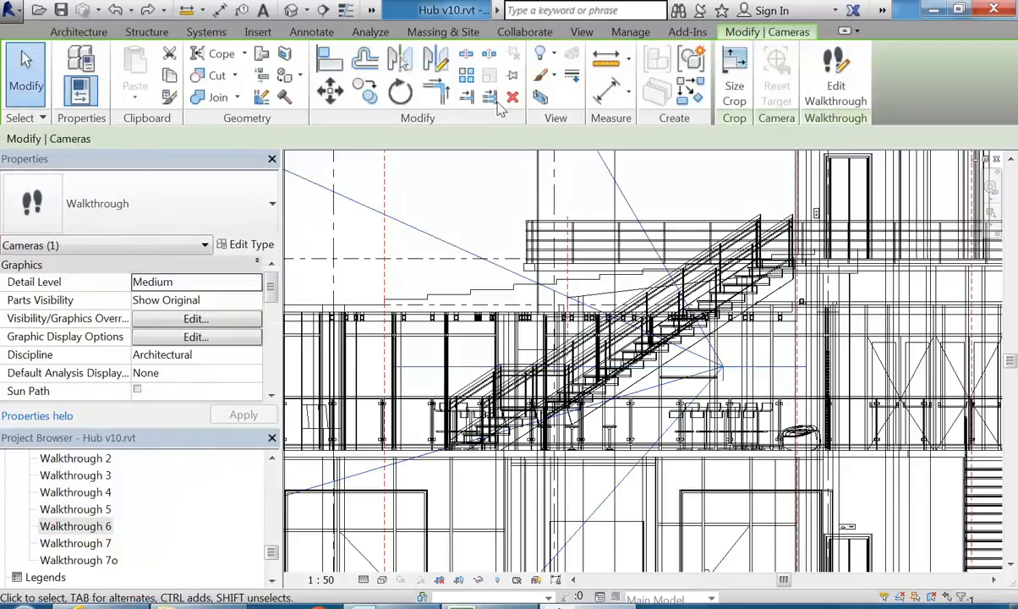
left_click(833, 89)
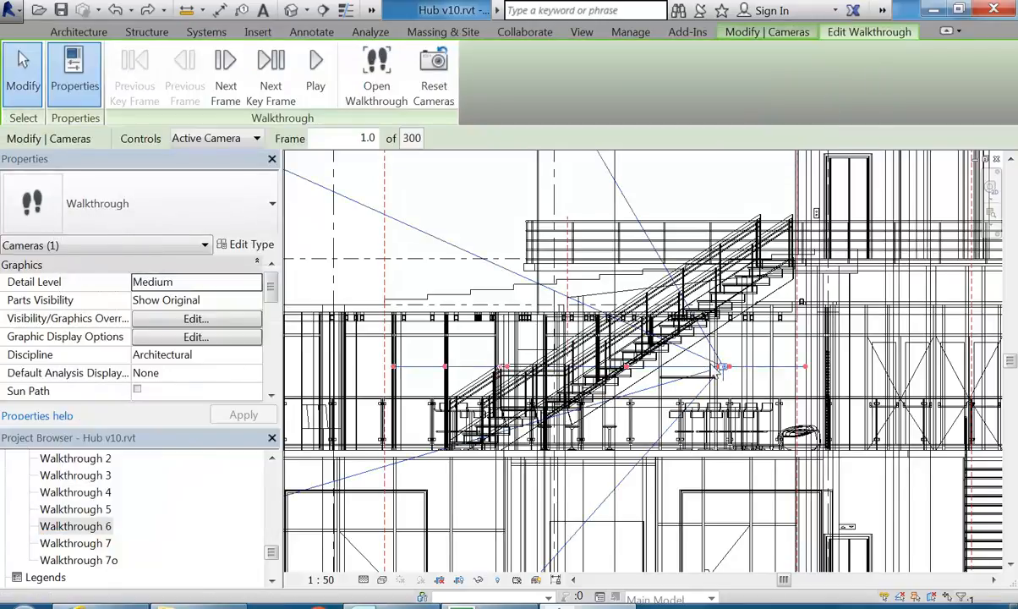
scroll(719, 374, "up", 3)
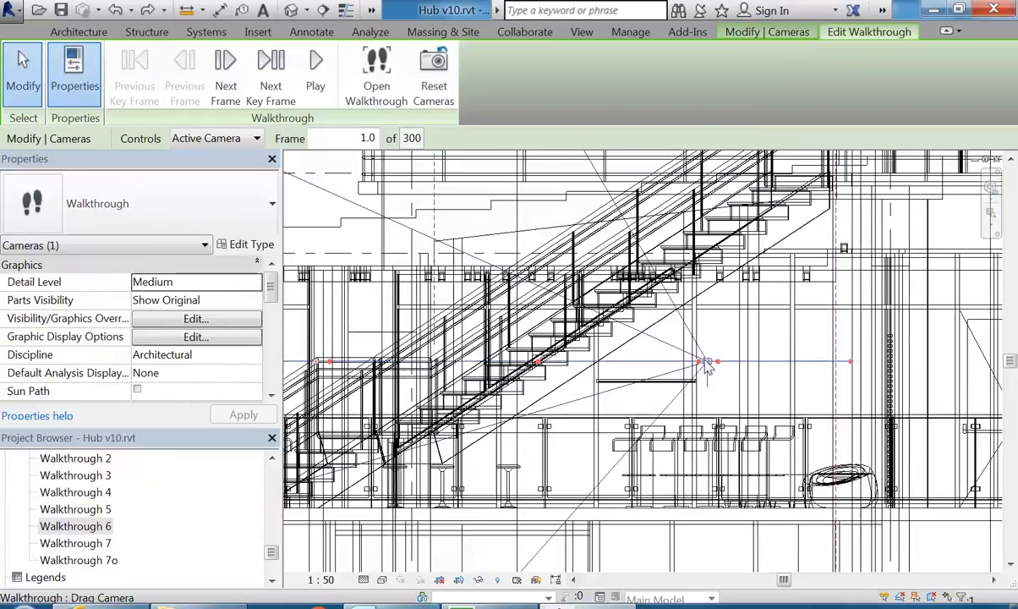
Step: Reopen the Level 1 floor plan and edit Walkthrough 6 there, framing its start camera beside the drinks bar
left_click_drag(271, 551, 273, 479)
scroll(178, 508, "down", 1)
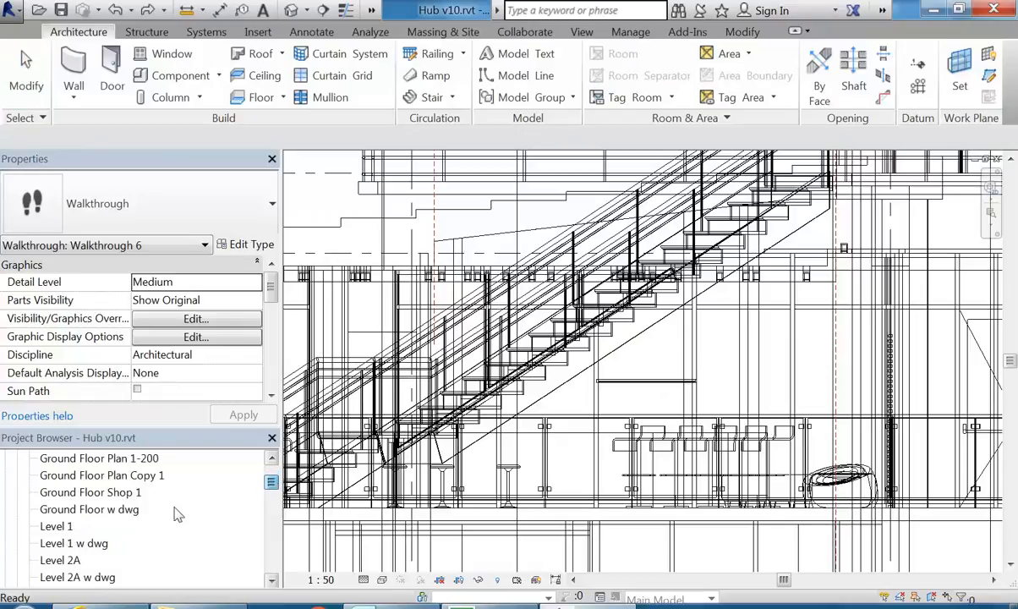
double_click(64, 522)
scroll(583, 269, "up", 8)
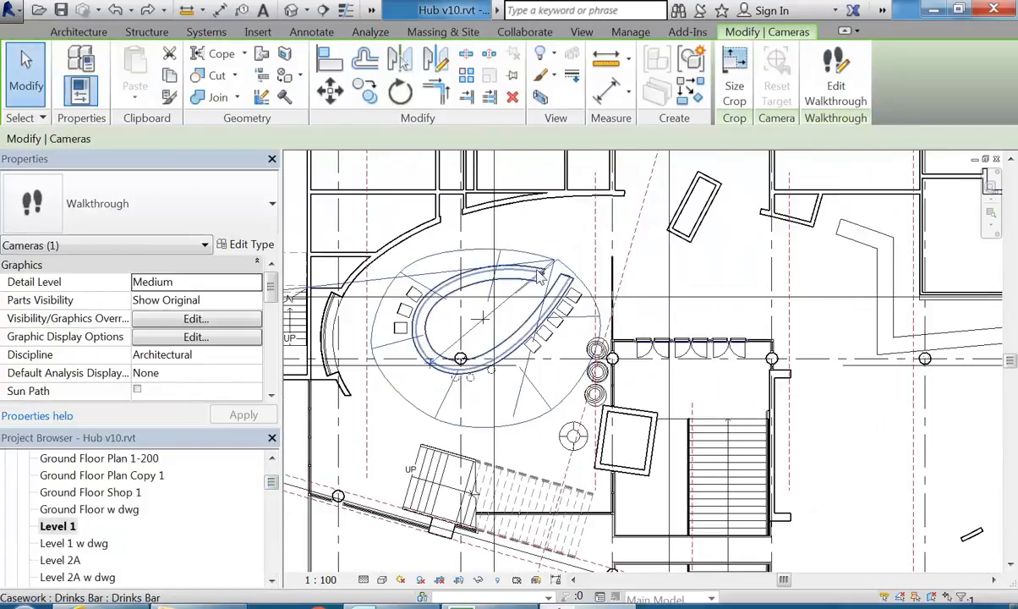
left_click(835, 85)
left_click(835, 85)
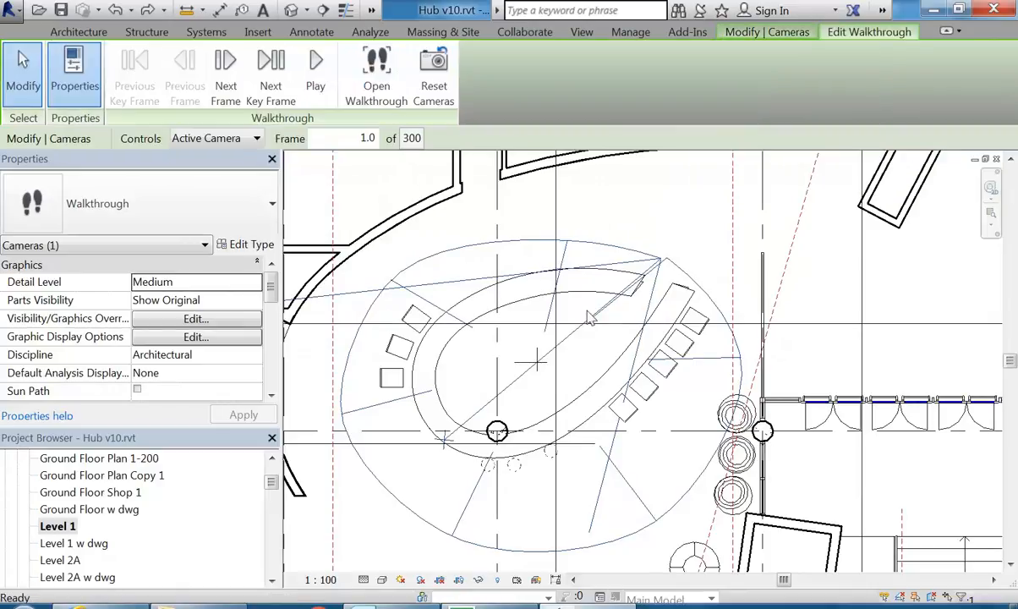
middle_click_drag(589, 352, 565, 334)
scroll(621, 233, "up", 5)
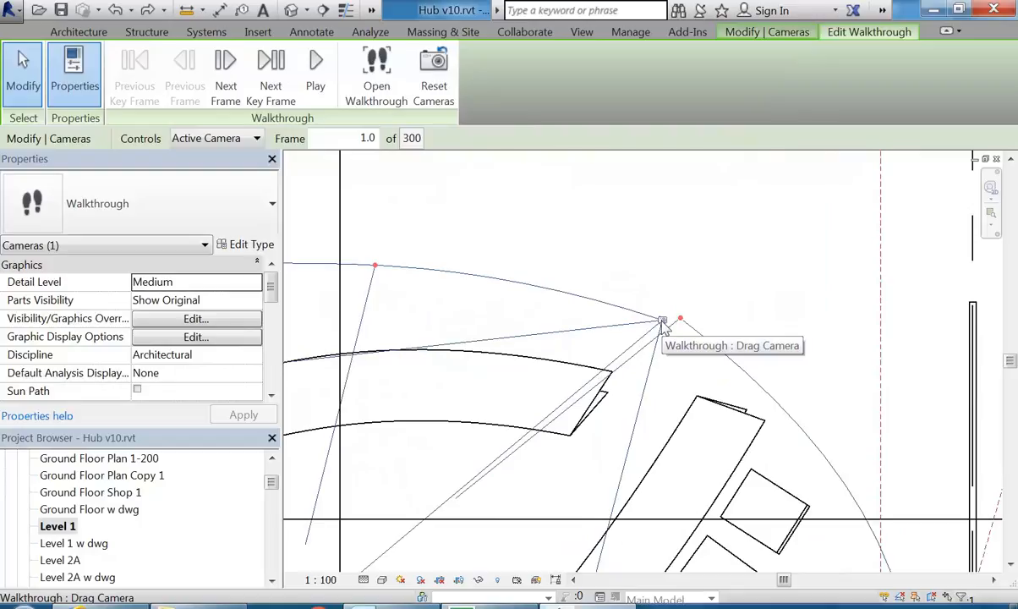
Step: Move the active camera along the walkthrough path around the drinks bar to the key frame at frame 116.6
scroll(597, 231, "down", 3)
middle_click_drag(598, 231, 697, 212)
scroll(598, 229, "down", 2)
scroll(734, 254, "down", 1)
middle_click_drag(733, 254, 710, 218)
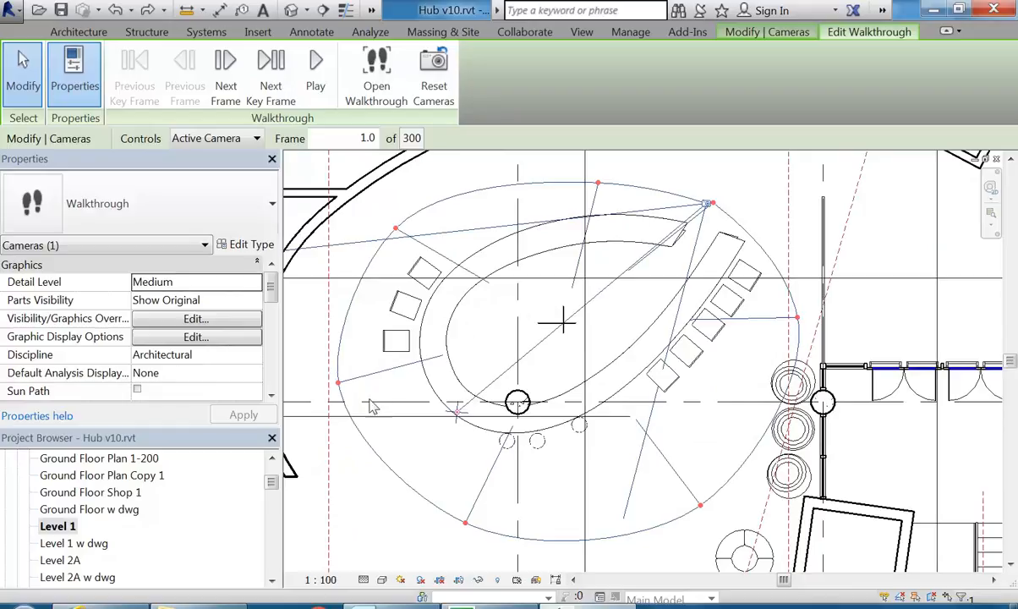
left_click_drag(659, 200, 592, 192)
left_click_drag(411, 235, 392, 230)
left_click_drag(349, 371, 351, 381)
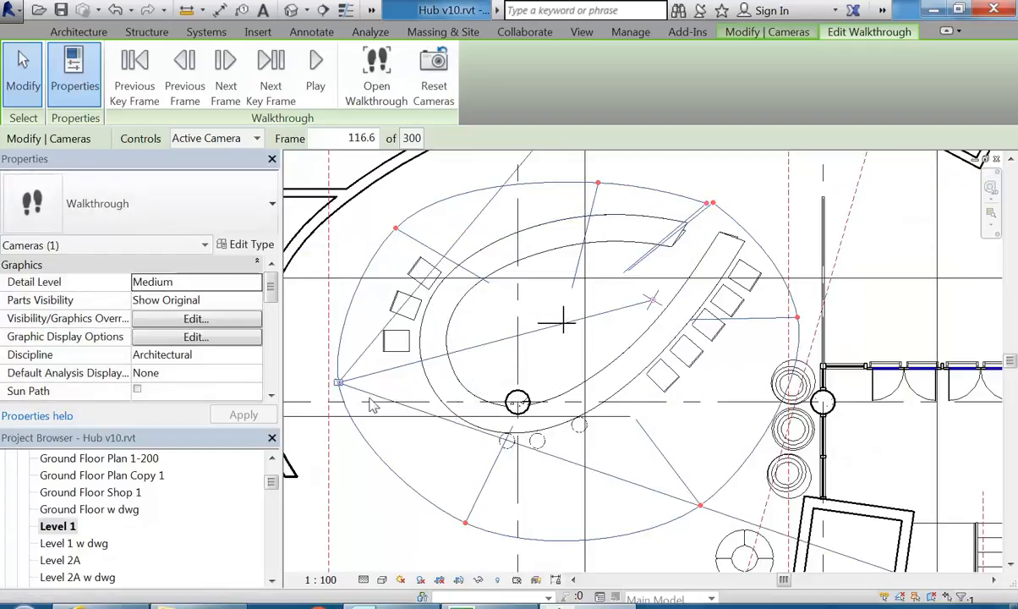
Step: Step the camera forward to the key frame at 213.5 and back again to the one at frame 116.6
left_click(270, 72)
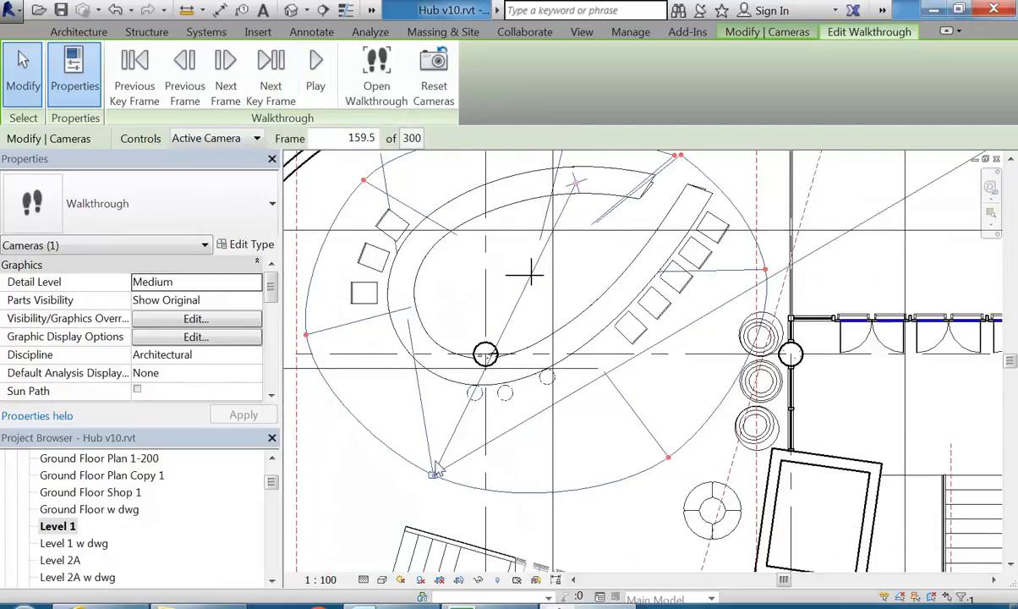
left_click(267, 81)
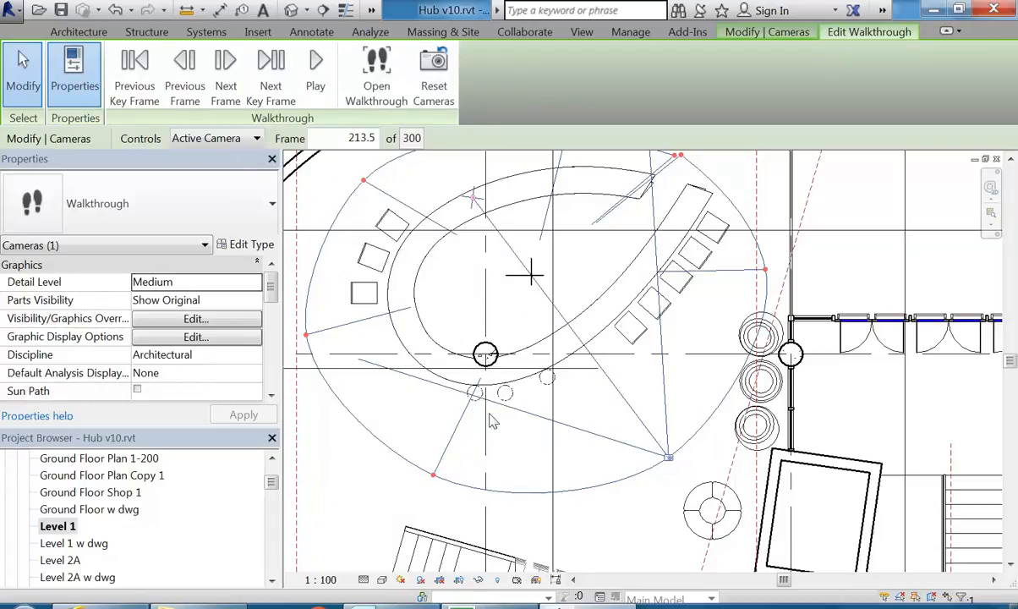
left_click(135, 81)
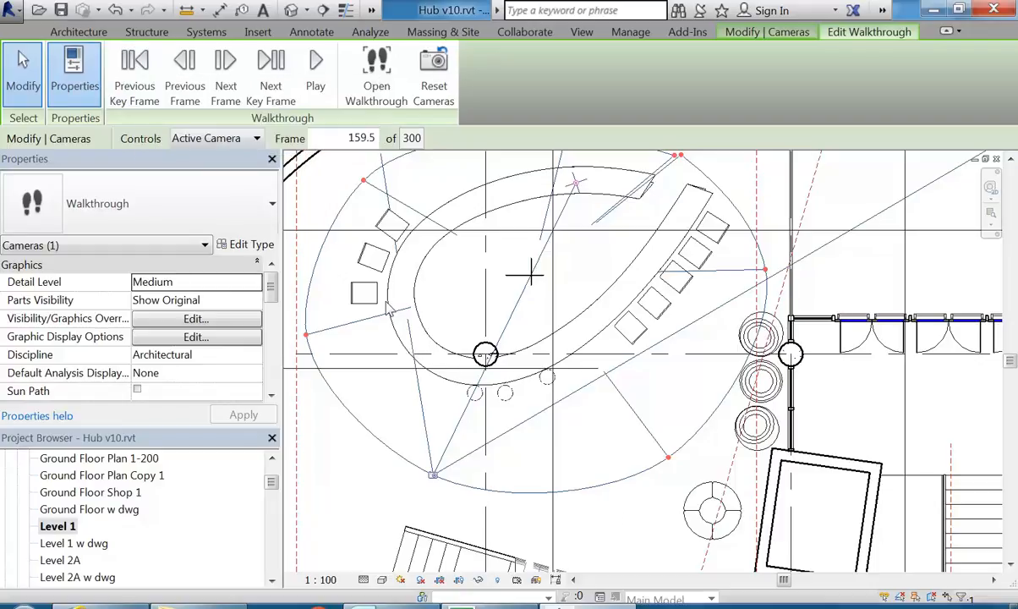
scroll(404, 315, "down", 2)
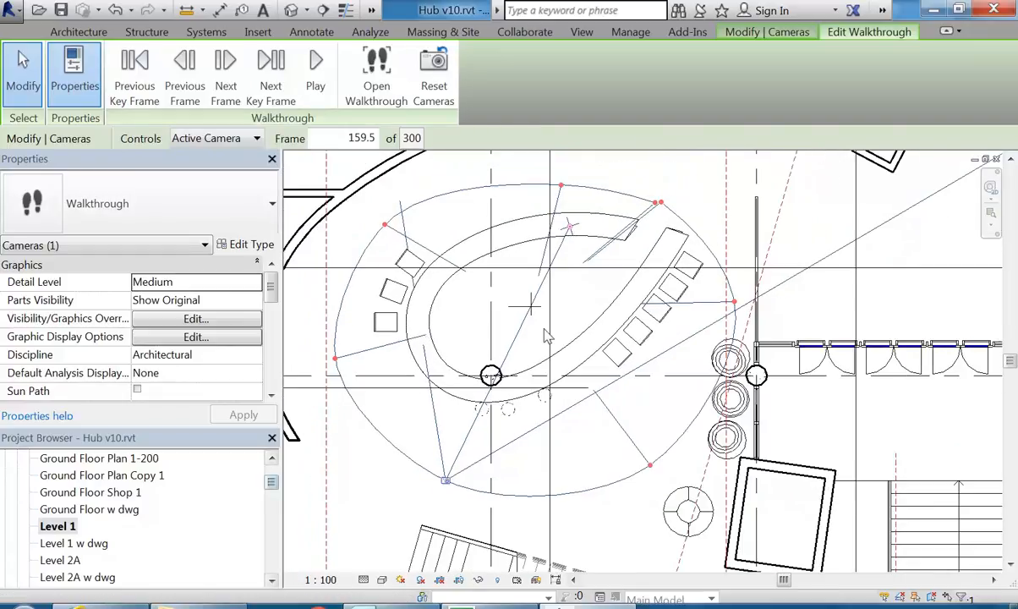
scroll(372, 378, "down", 1)
middle_click_drag(562, 346, 597, 379)
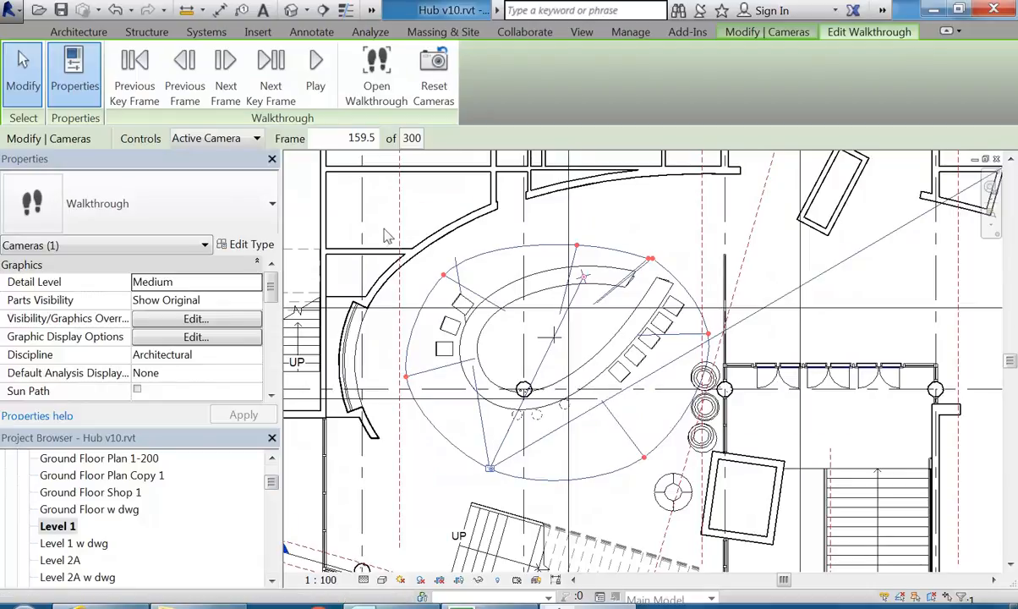
left_click(134, 74)
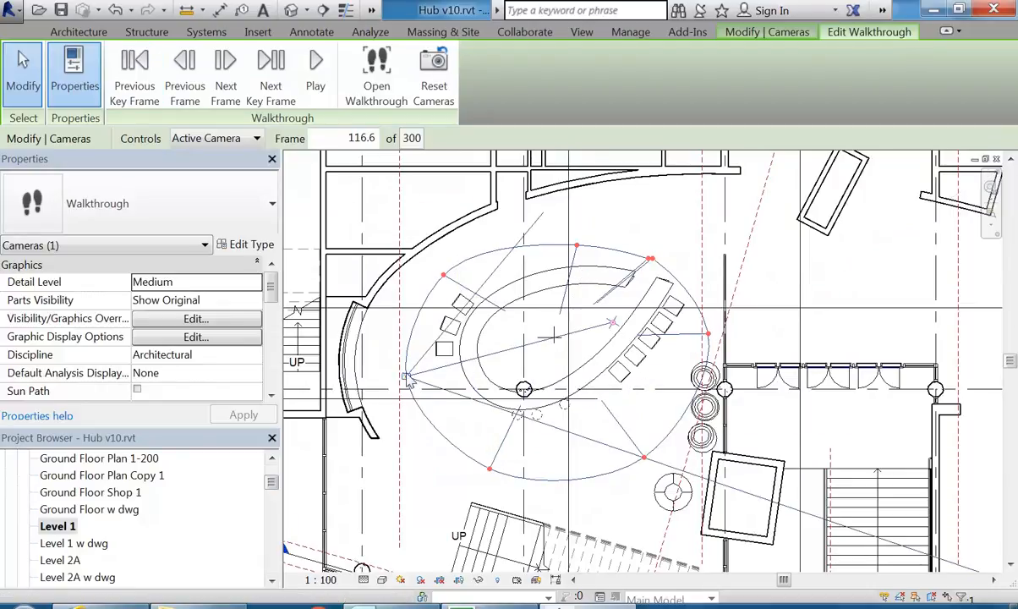
Step: Move the active camera back along the path to the key frame at frame 79.7 while continuing to edit the walkthrough
left_click(411, 378)
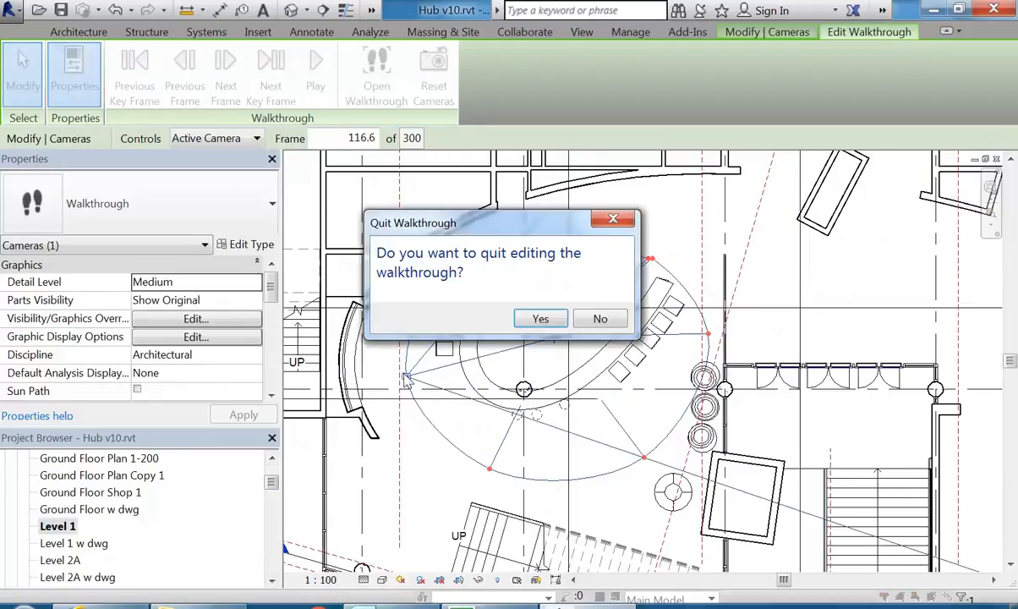
left_click(596, 320)
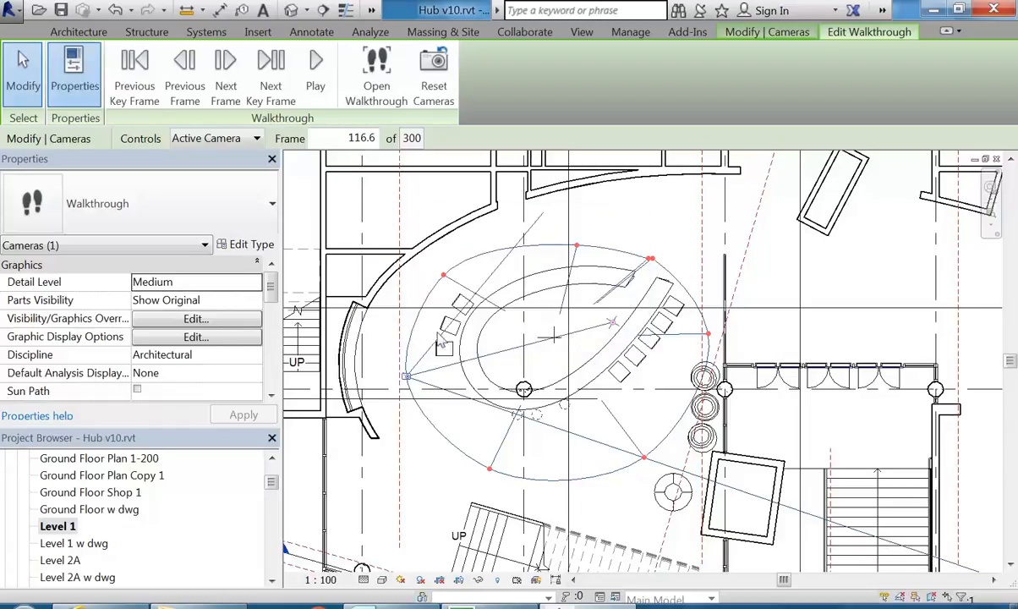
left_click(388, 357)
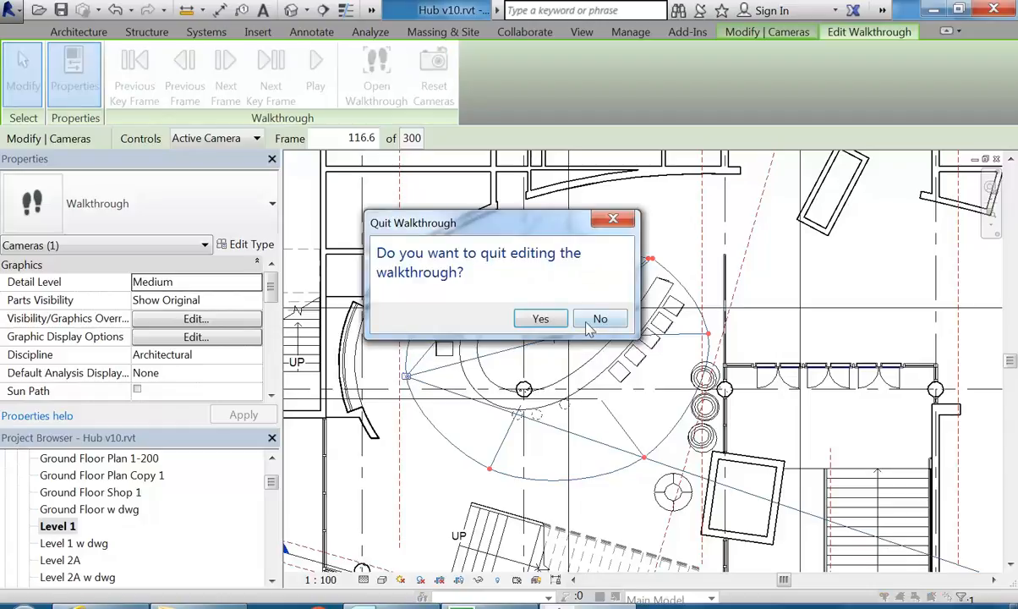
left_click(584, 322)
left_click_drag(407, 380, 443, 274)
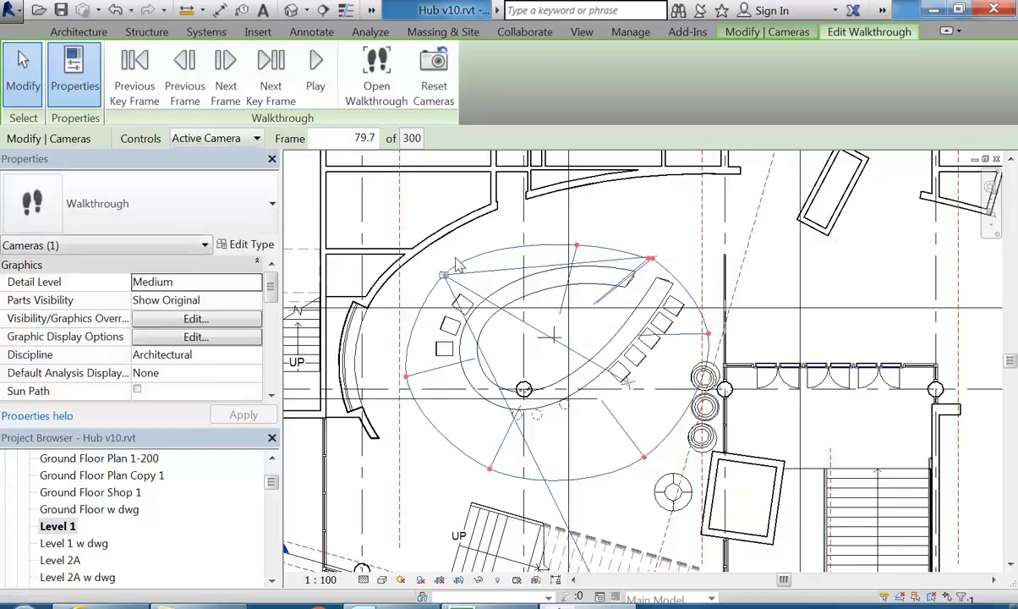
Step: Edit the walkthrough in the South elevation and raise the active camera's target point at frame 79.7 to tilt its view upward
left_click_drag(271, 482, 268, 533)
double_click(50, 526)
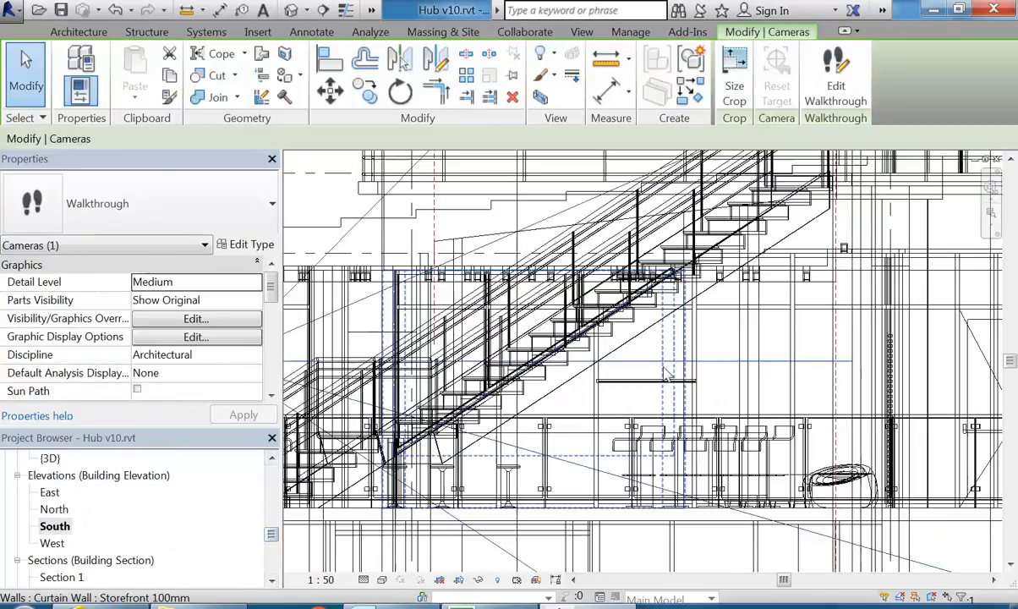
middle_click_drag(664, 374, 760, 376)
left_click(835, 77)
middle_click_drag(664, 342, 637, 343)
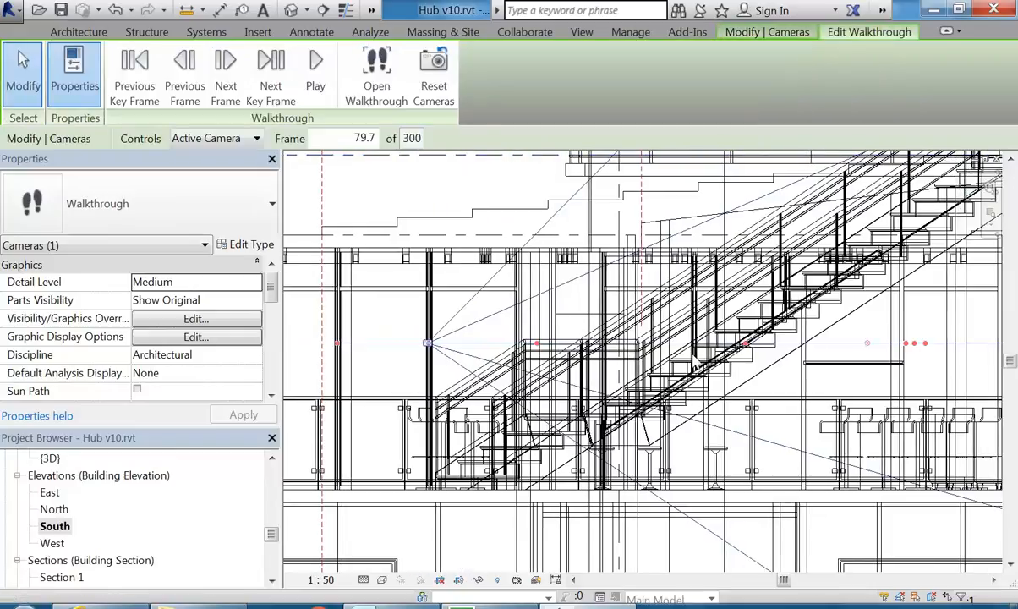
scroll(650, 355, "down", 2)
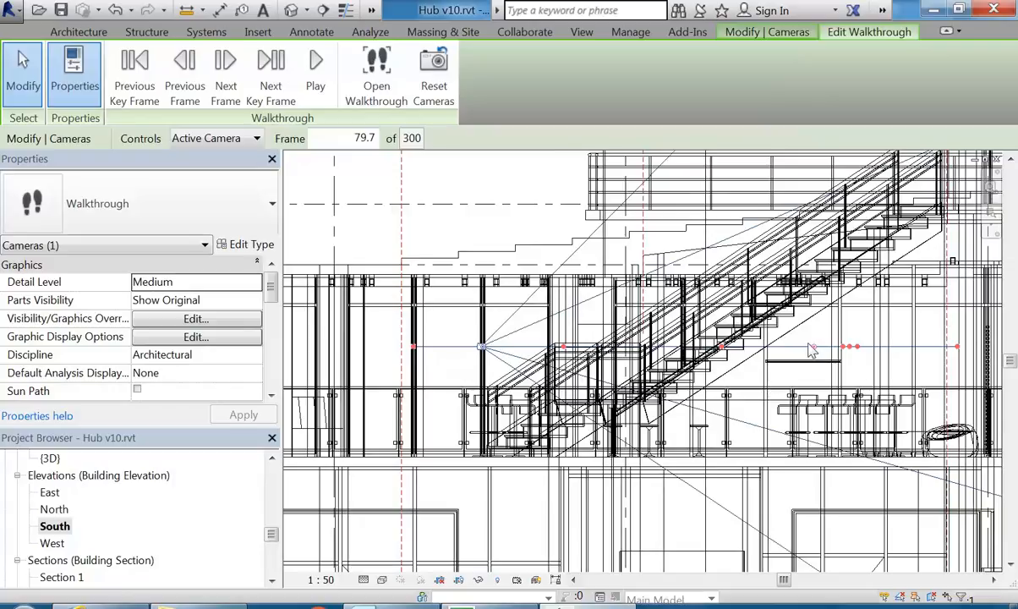
left_click_drag(817, 350, 815, 288)
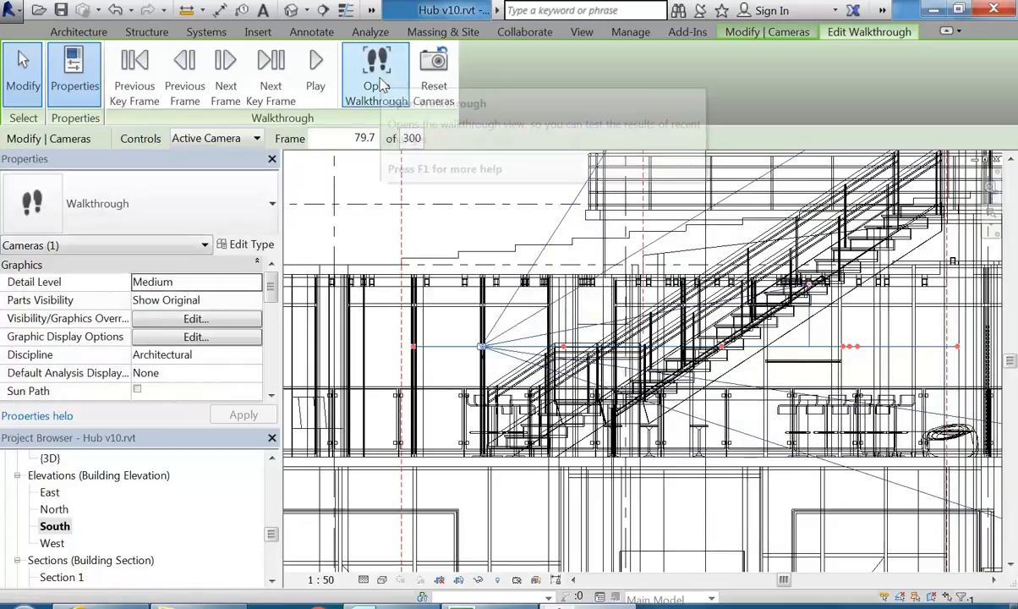
Step: Open the walkthrough view, go back to the key frame at 29.7 and play the walkthrough while keeping it in editing
left_click(380, 85)
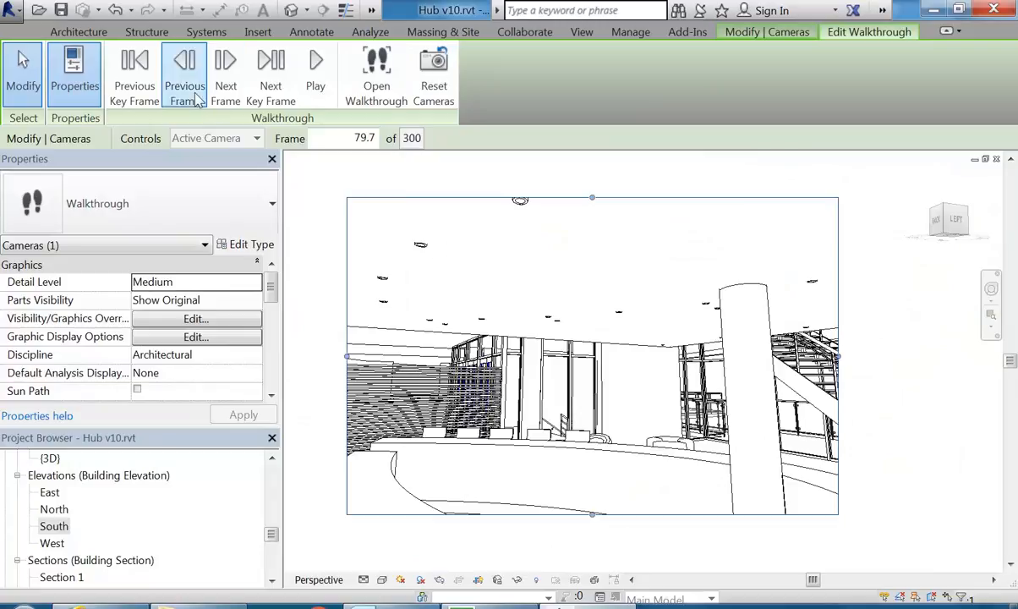
left_click(142, 86)
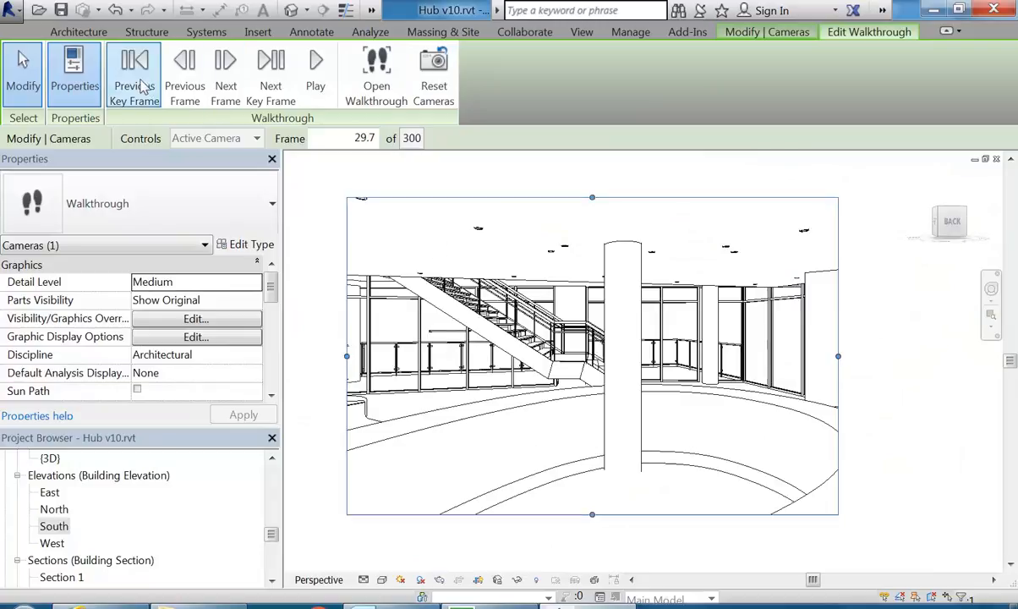
left_click(316, 85)
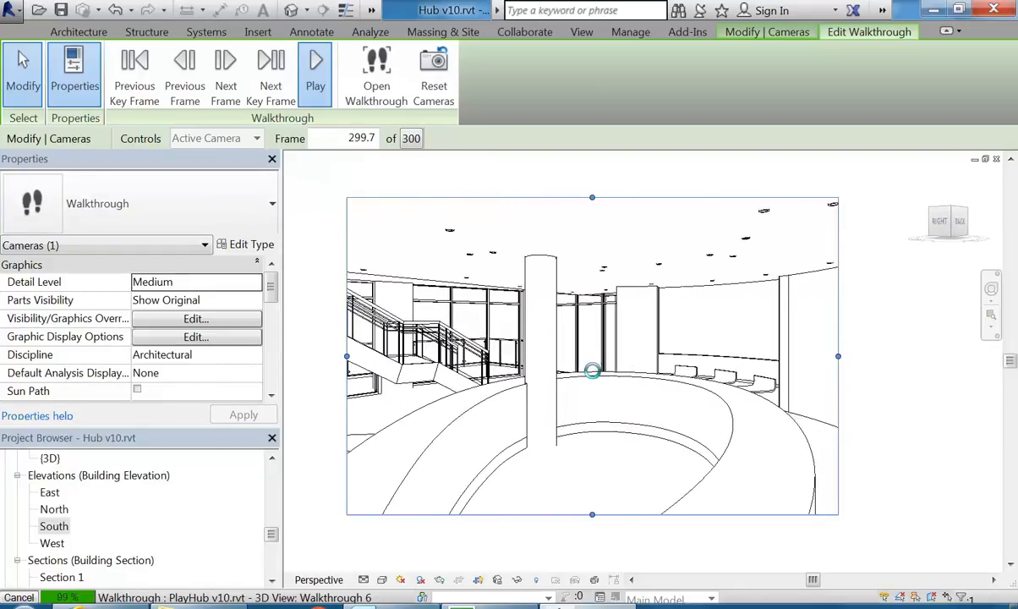
left_click(573, 375)
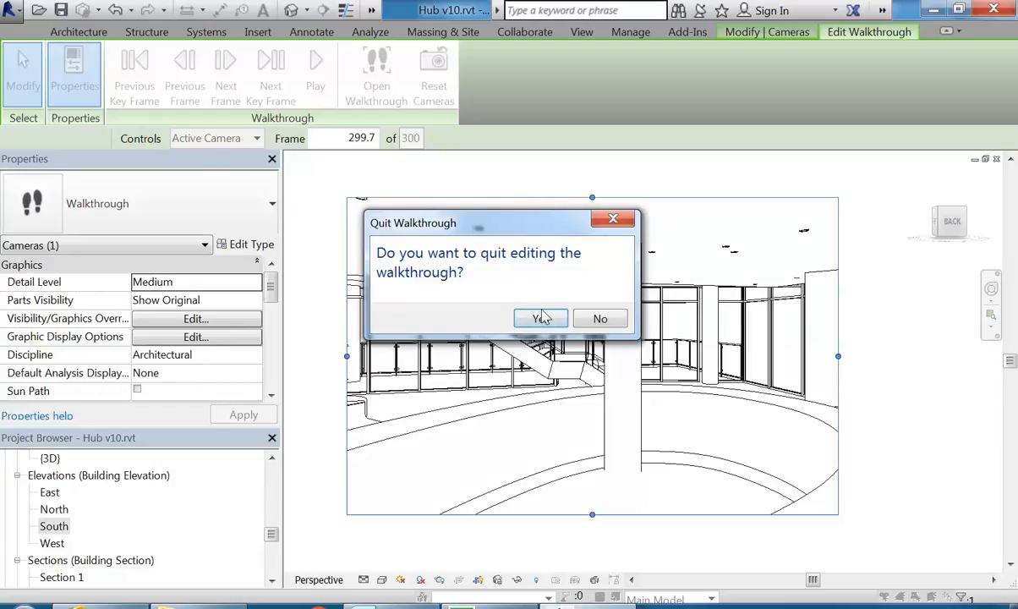
left_click(598, 319)
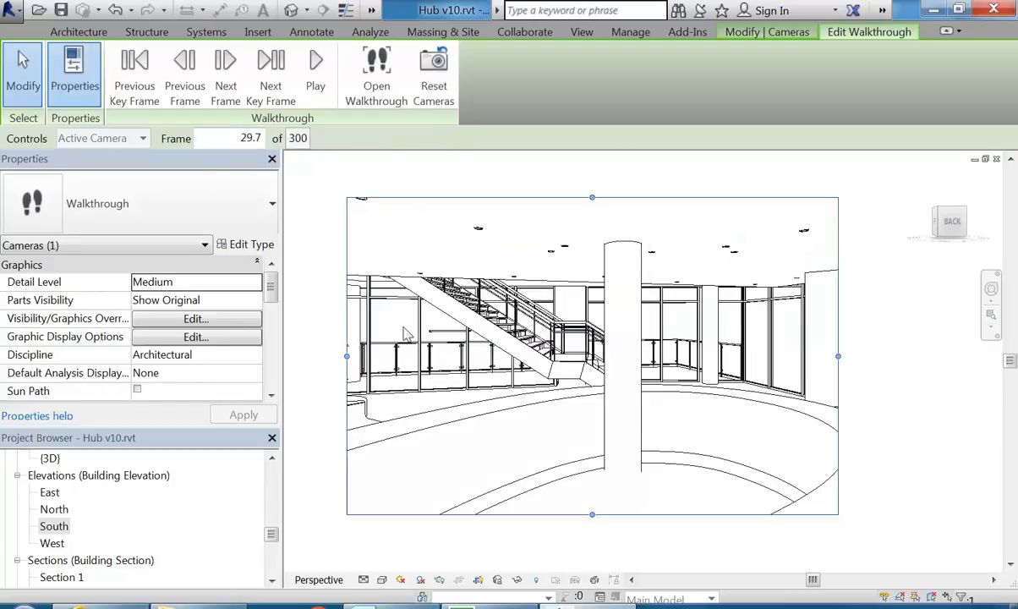
Step: Edit the walkthrough's Path in the South elevation and raise the key frame farthest along it, above the tub chair
double_click(54, 526)
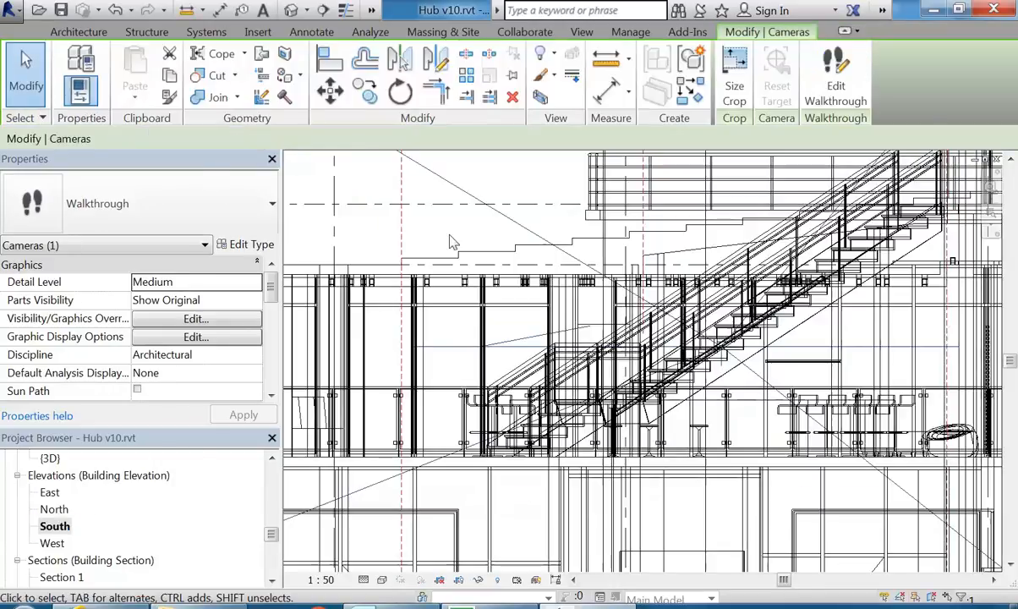
middle_click_drag(445, 237, 478, 275)
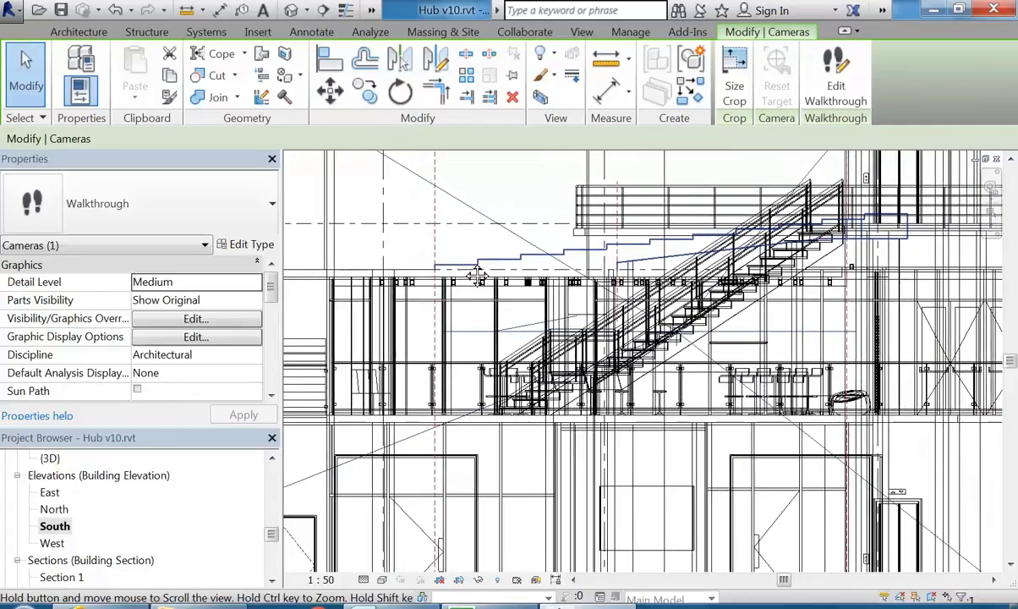
left_click(834, 84)
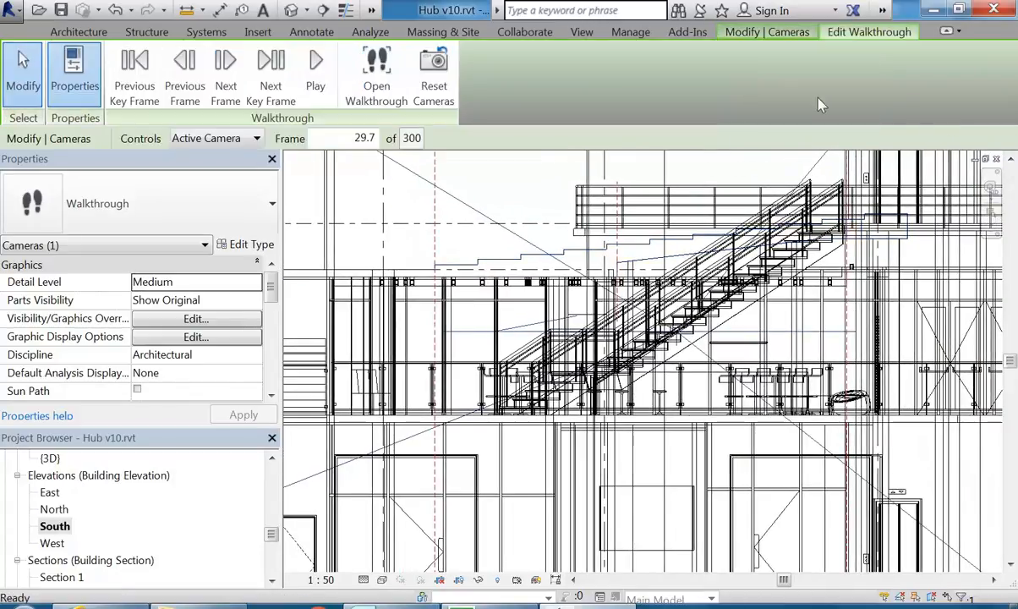
left_click(213, 140)
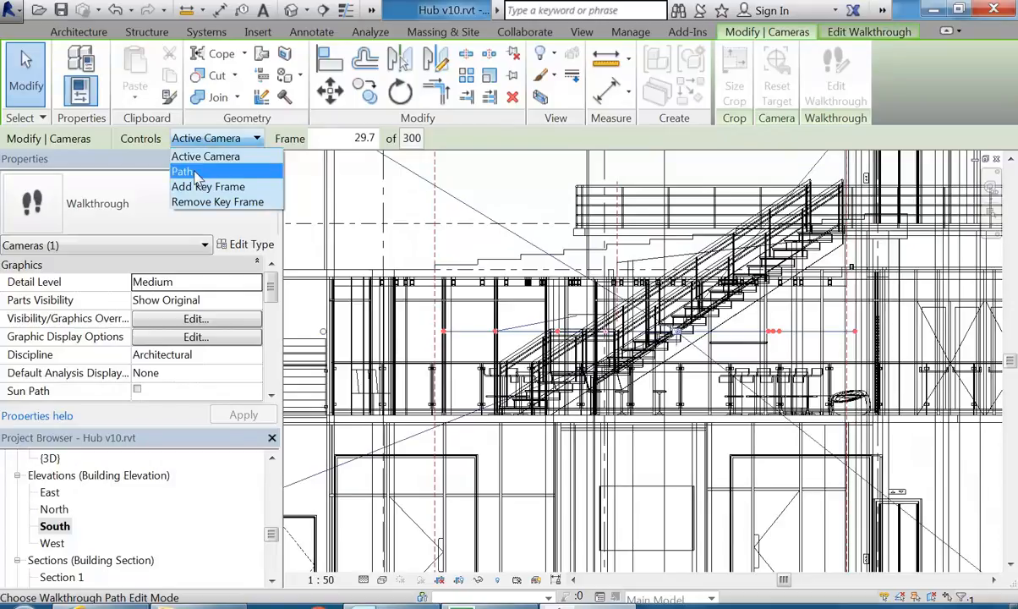
left_click(197, 173)
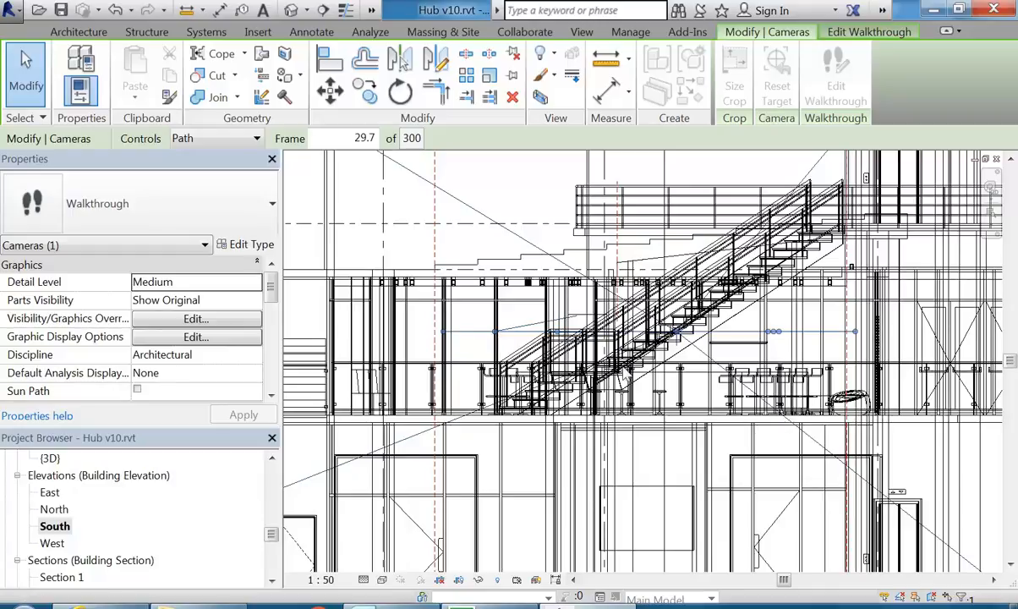
left_click_drag(851, 332, 856, 320)
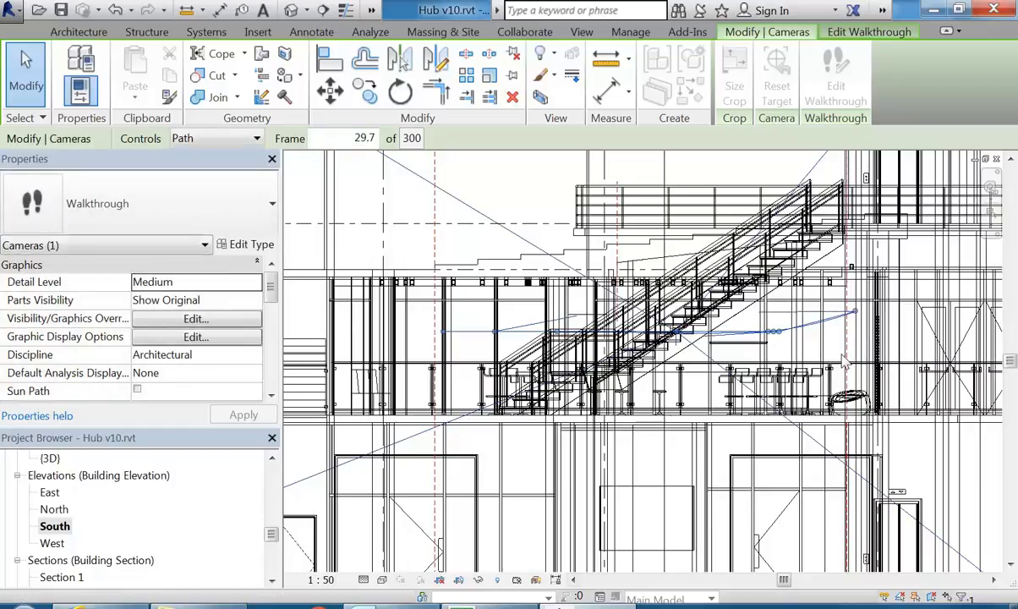
scroll(841, 313, "up", 2)
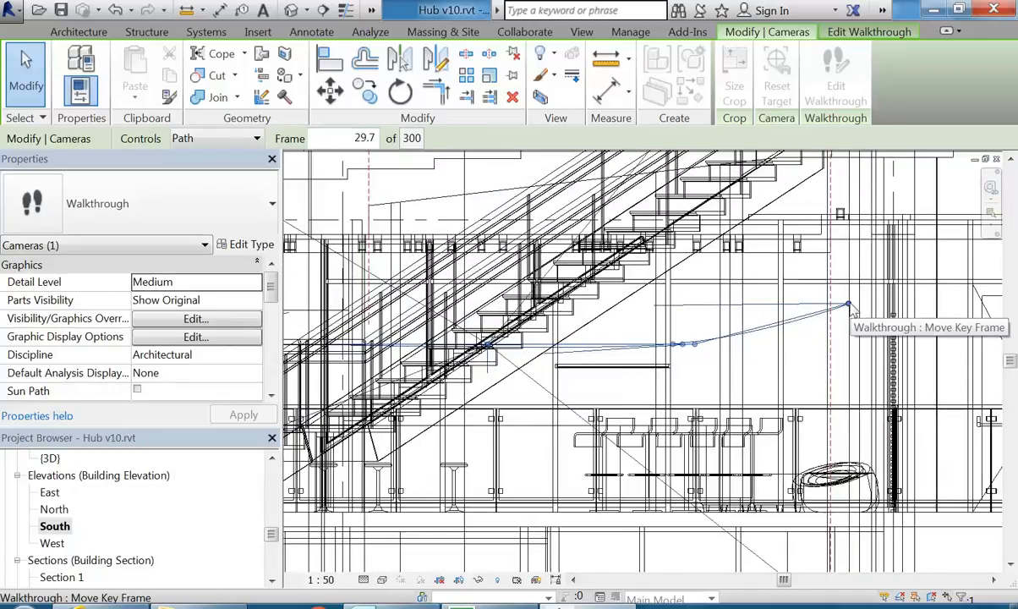
scroll(849, 306, "down", 2)
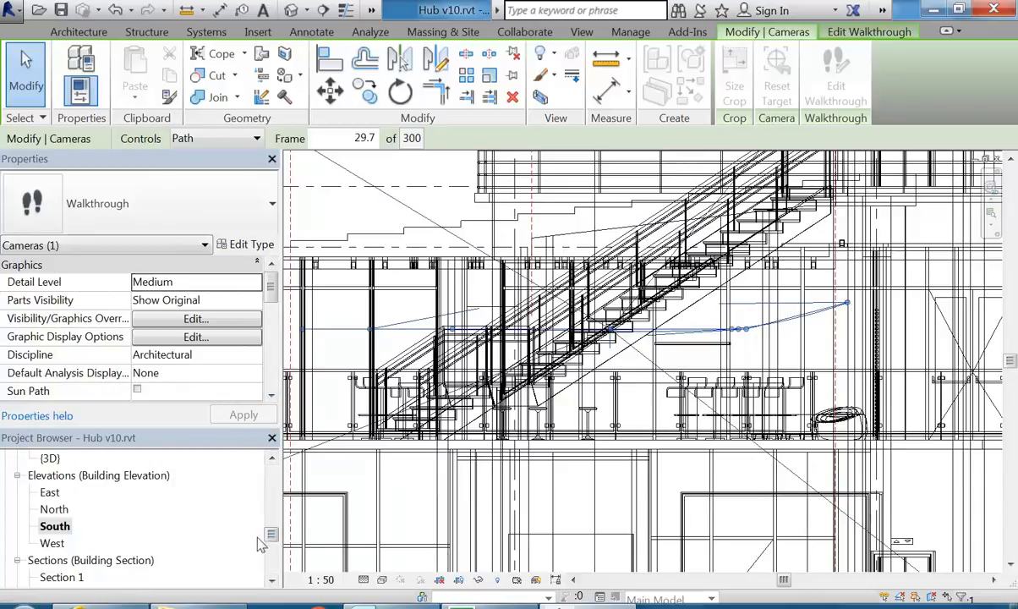
middle_click_drag(454, 407, 499, 416)
Step: Reopen the Walkthrough 6 view for editing, return to its first key frame and play the whole walkthrough
mouse_move(272, 532)
left_mouse_down()
mouse_move(273, 493)
mouse_move(272, 525)
left_mouse_up()
left_click(407, 337)
left_click(61, 476)
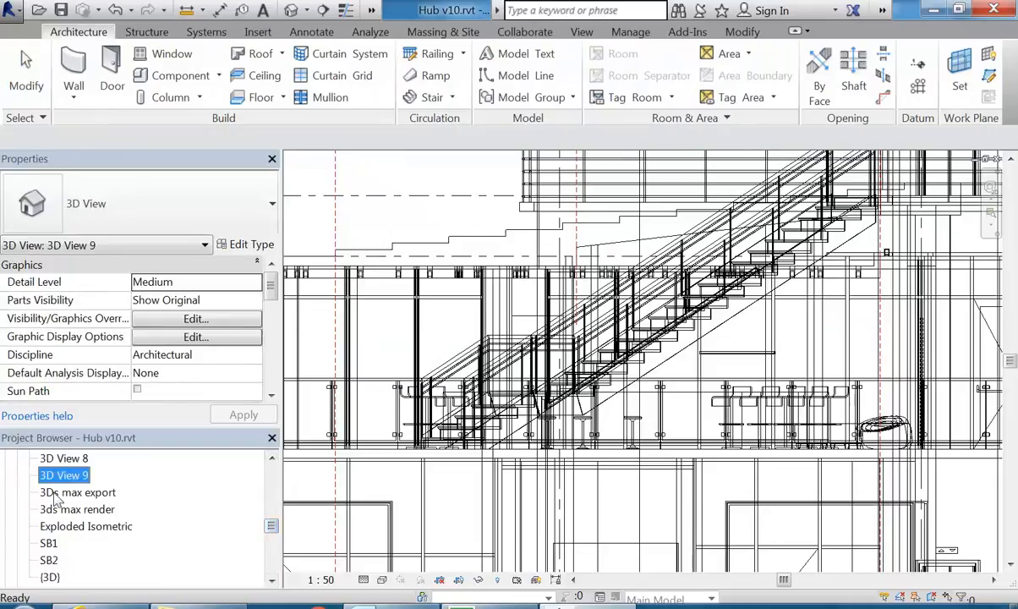
scroll(60, 482, "down", 5)
scroll(61, 531, "down", 1)
double_click(63, 546)
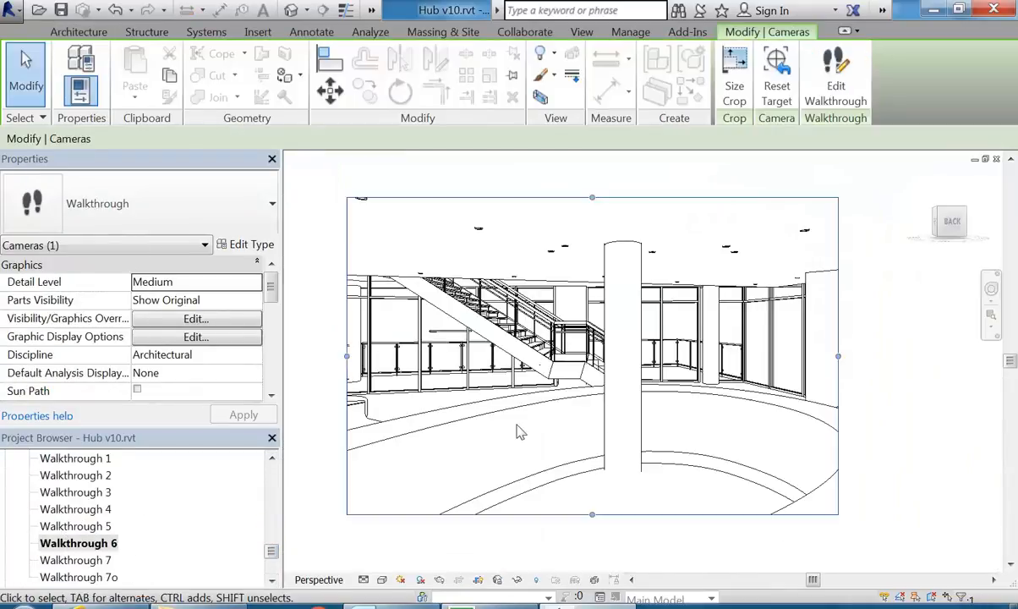
left_click(837, 84)
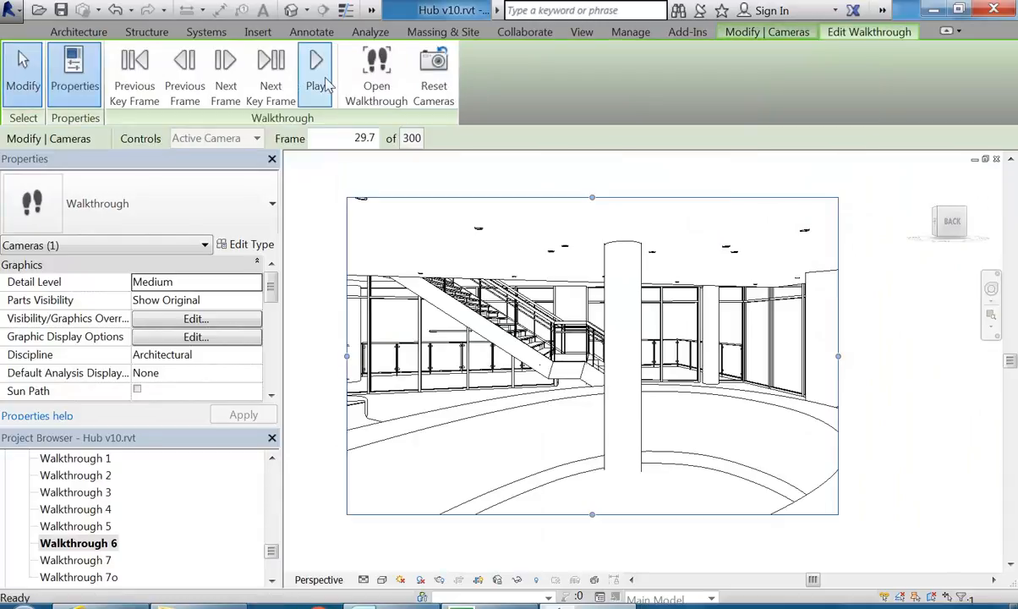
left_click(134, 68)
left_click(316, 69)
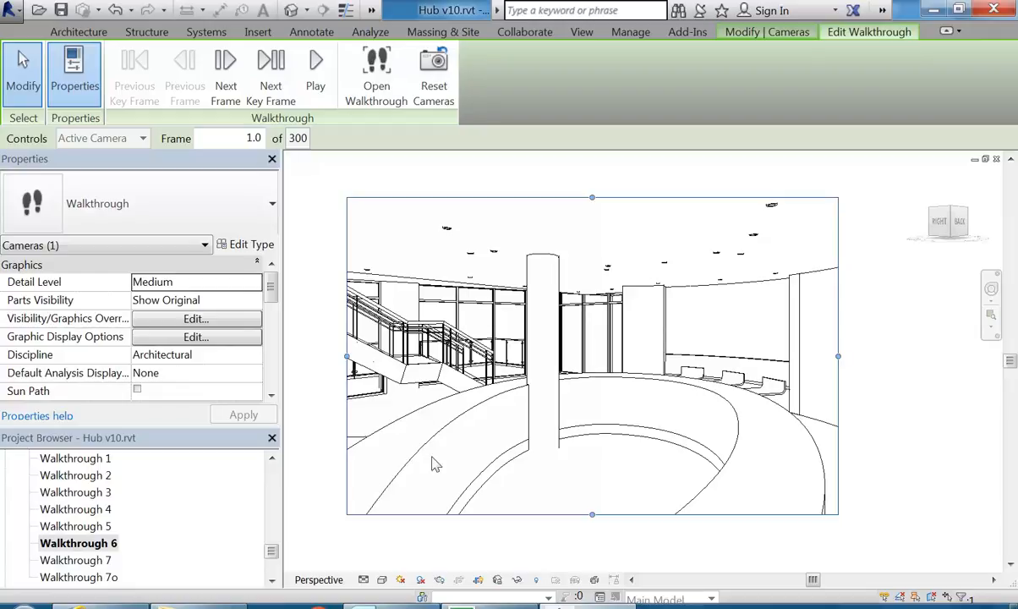
Step: Set the Walkthrough 6 view's visual style to Realistic and turn its shadows on
left_click(382, 580)
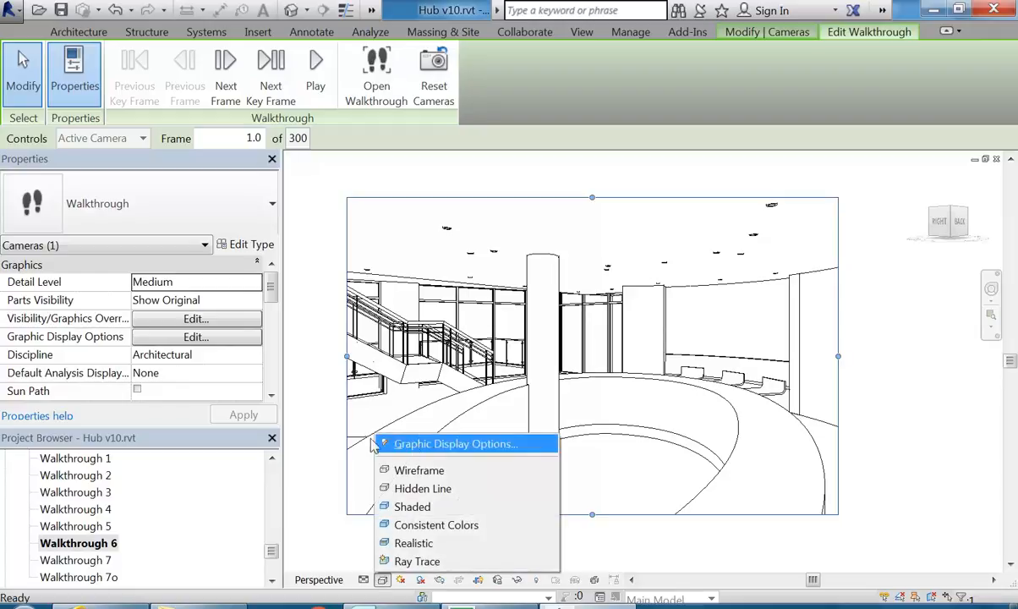
left_click(403, 546)
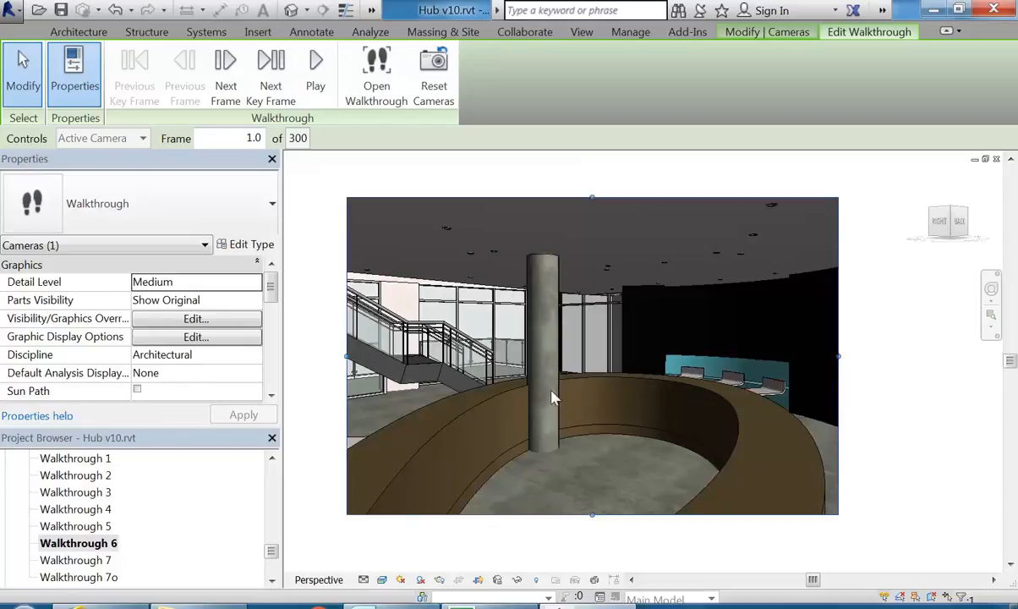
left_click(421, 582)
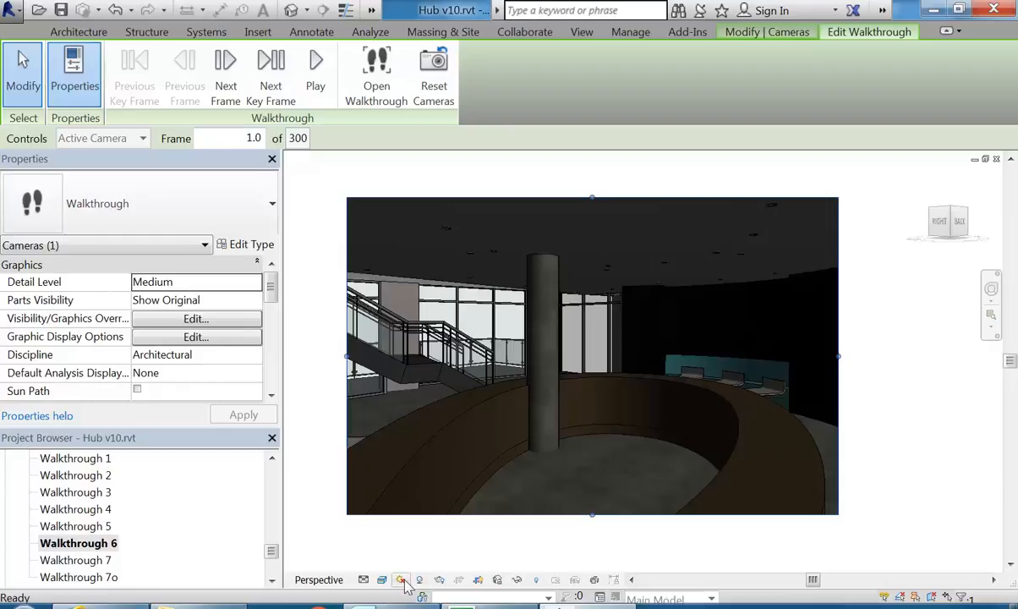
Step: Switch the view's sun settings to a Still solar study, apply it, and turn off Ground Plane at Level
left_click(401, 580)
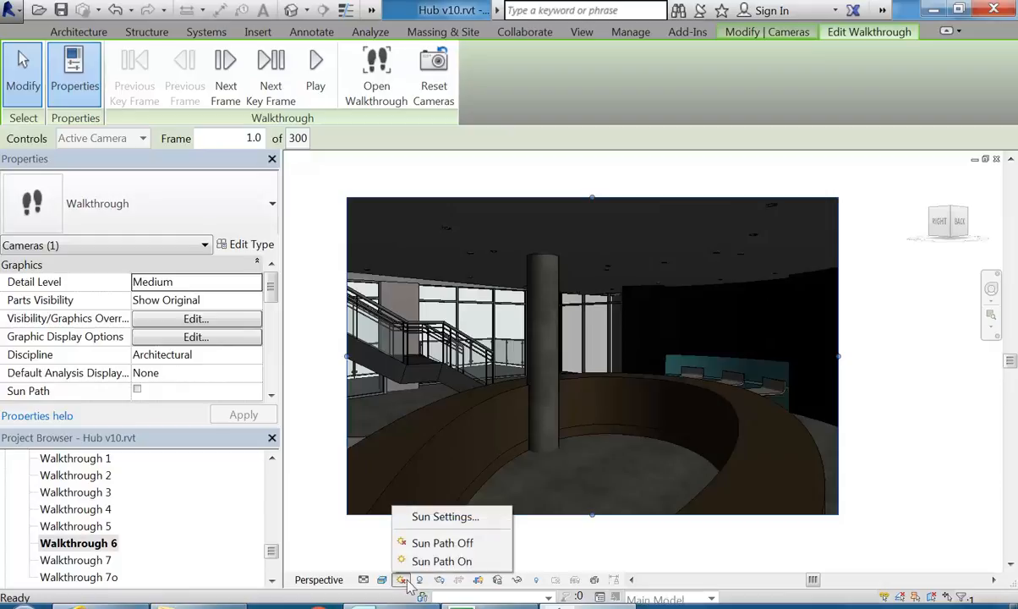
left_click(436, 518)
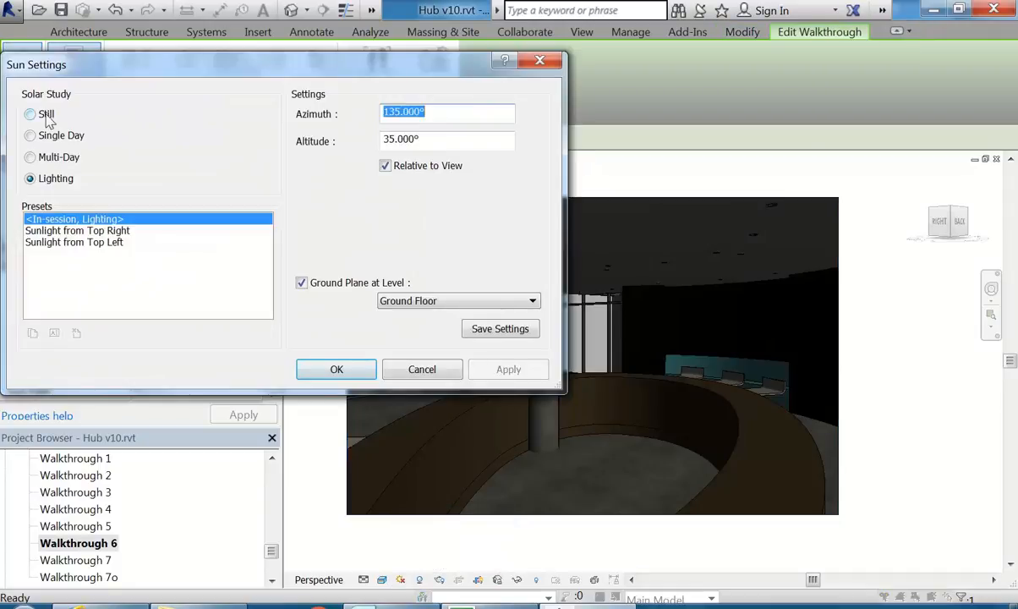
left_click(46, 113)
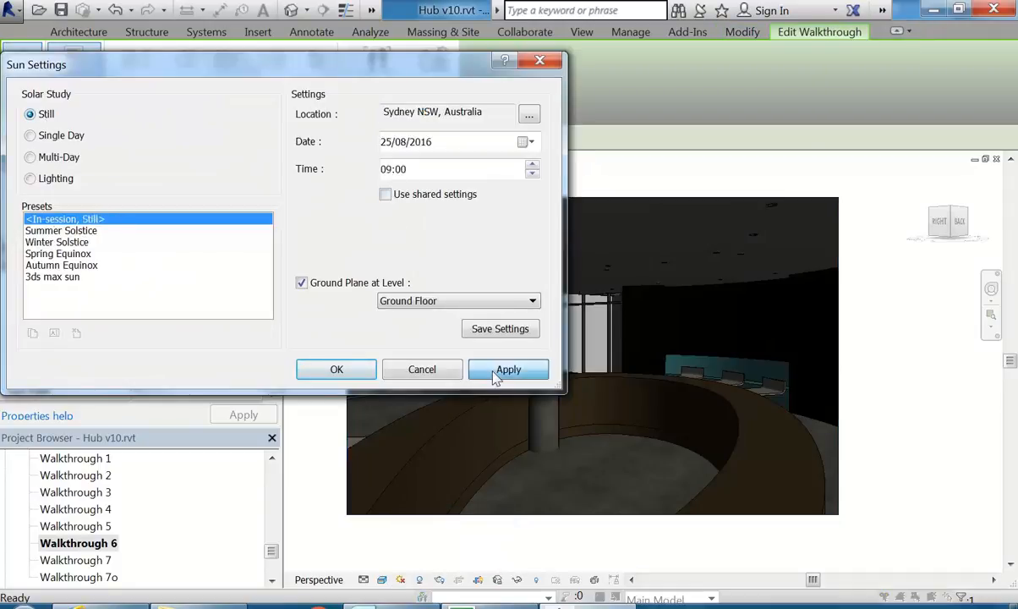
left_click(497, 372)
left_click(301, 282)
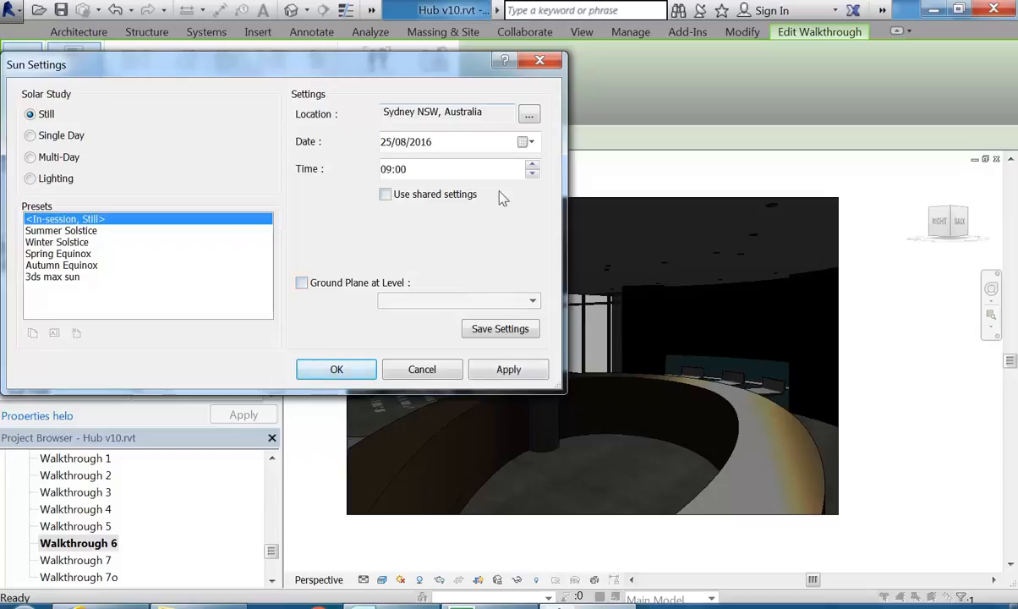
Step: Apply a solar study time of 14:00 to the view, compare the lighting, and set and apply 15:00 instead
left_click(532, 165)
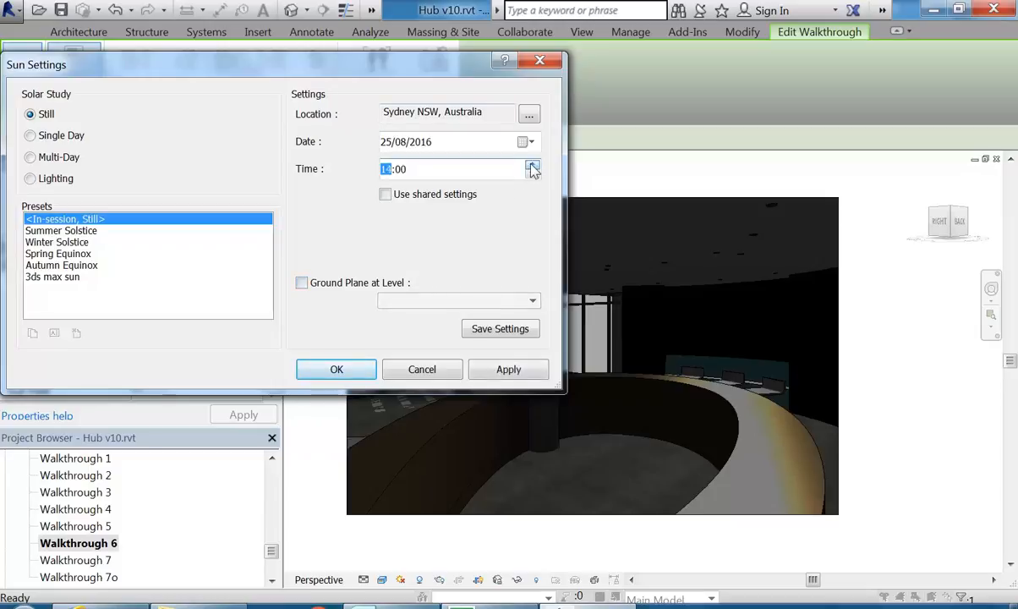
left_click(509, 376)
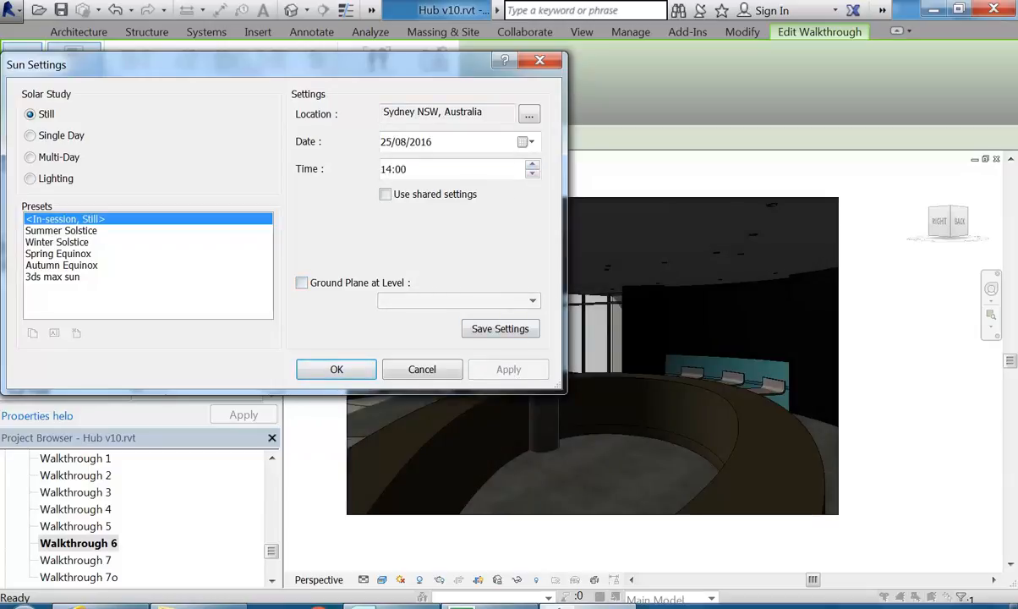
left_click_drag(447, 75, 283, 53)
left_click(370, 144)
left_click(346, 349)
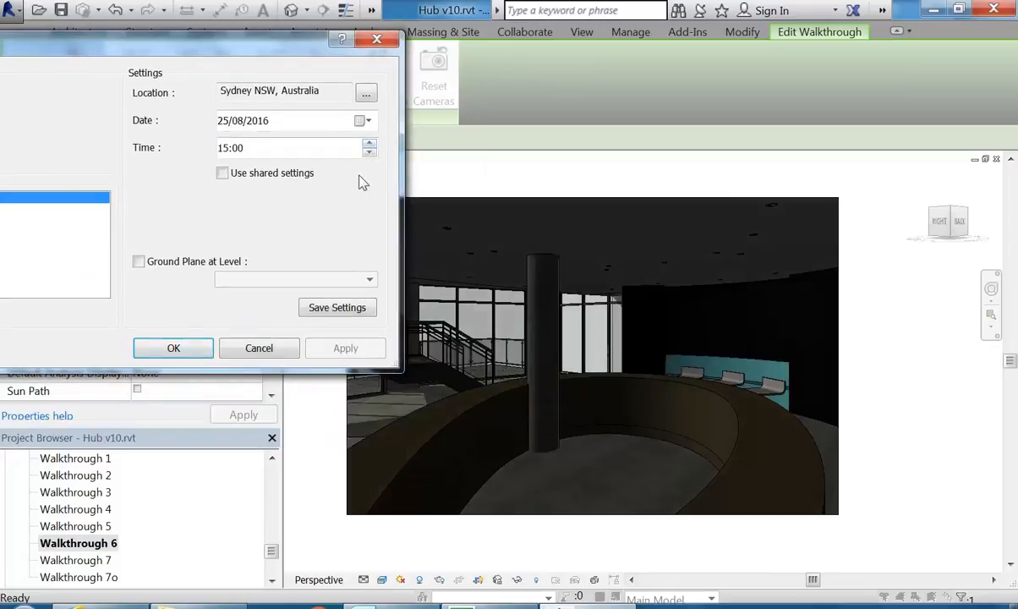
Step: Apply a solar study time of 16:00 to compare the lighting, and return the time to 15:00
left_click(369, 144)
left_click(345, 350)
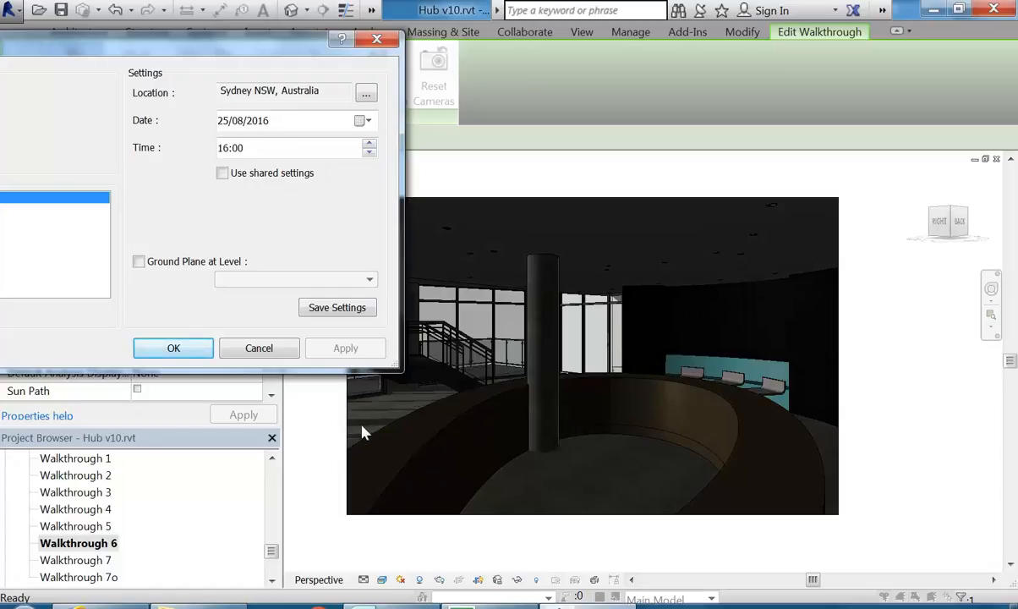
left_click(368, 152)
left_click(343, 347)
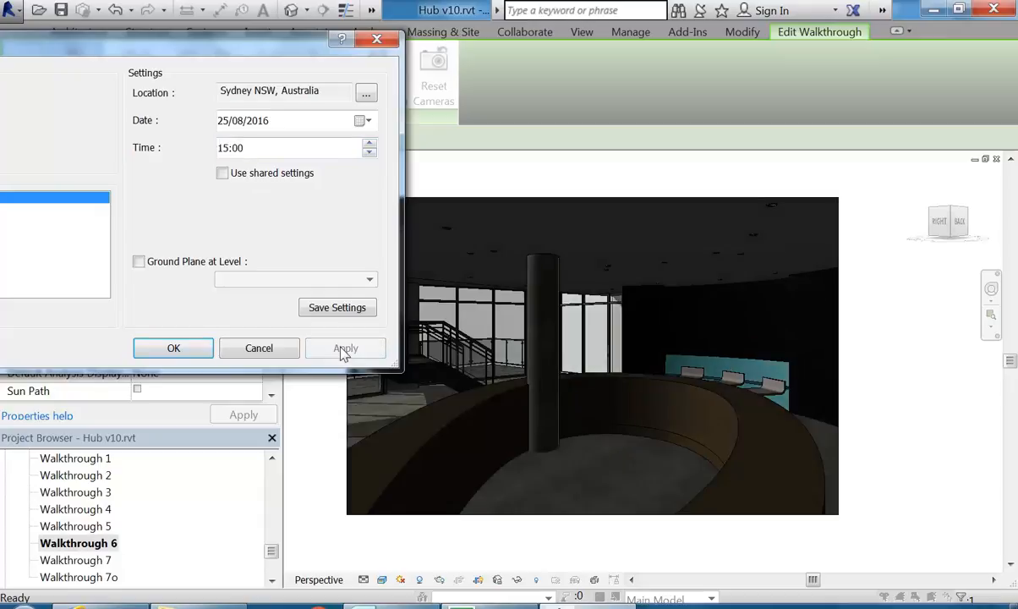
Step: Set the solar study date to 25/06/2016 and apply it to the view
left_click(367, 120)
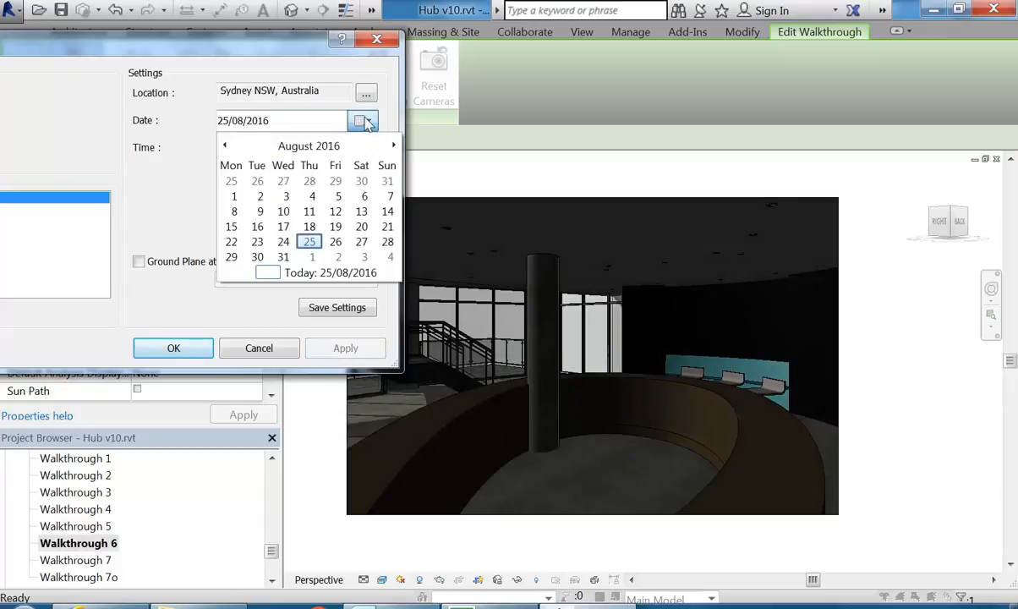
left_click(225, 147)
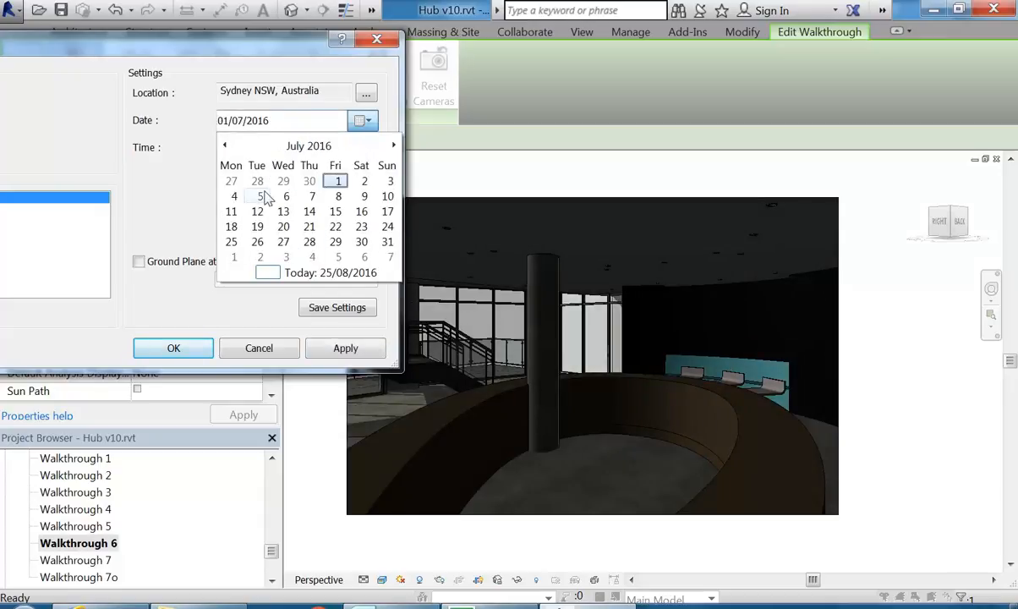
left_click(224, 146)
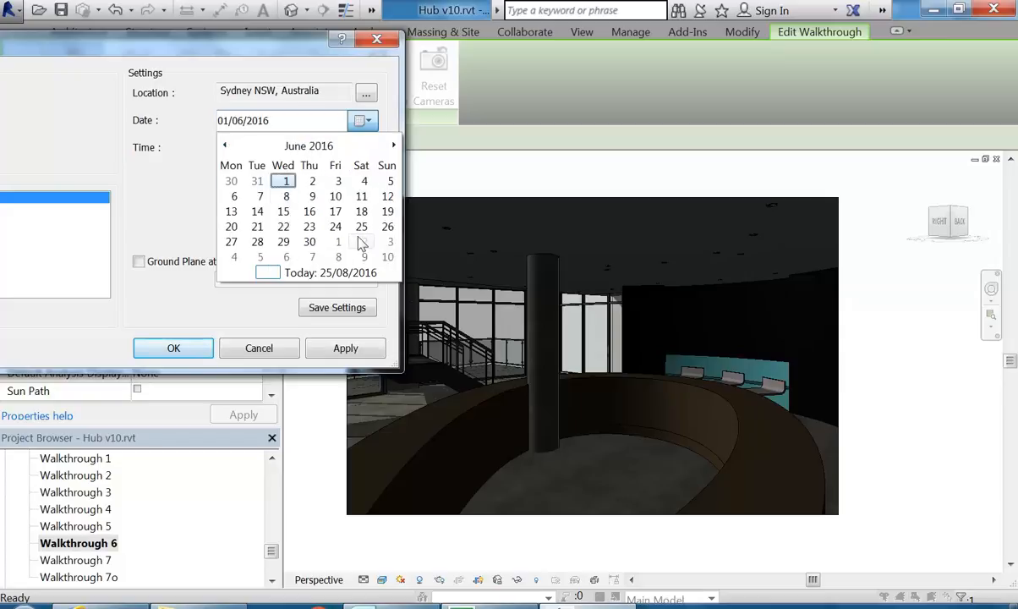
left_click(361, 226)
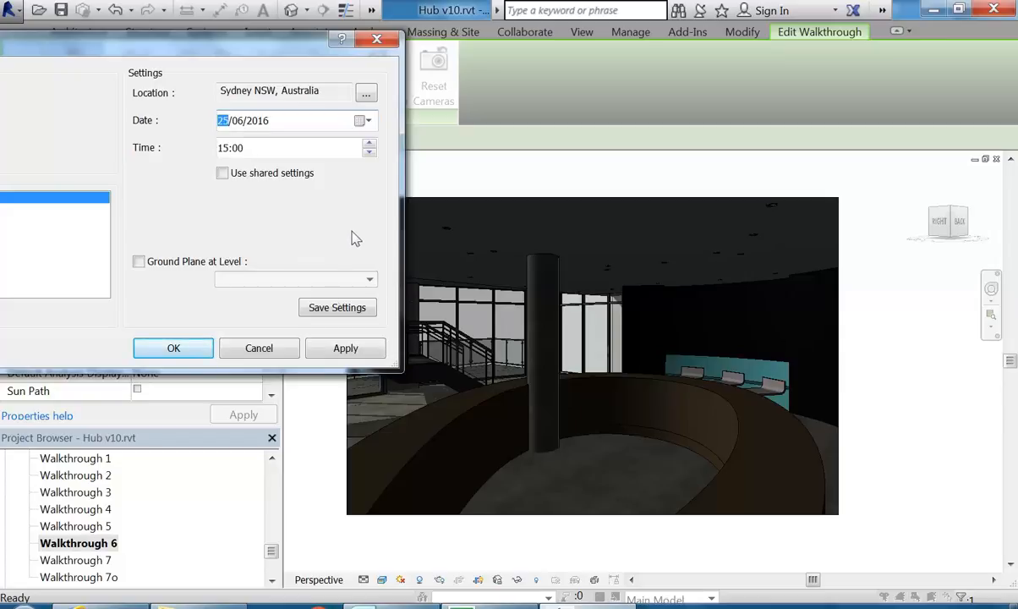
left_click(335, 348)
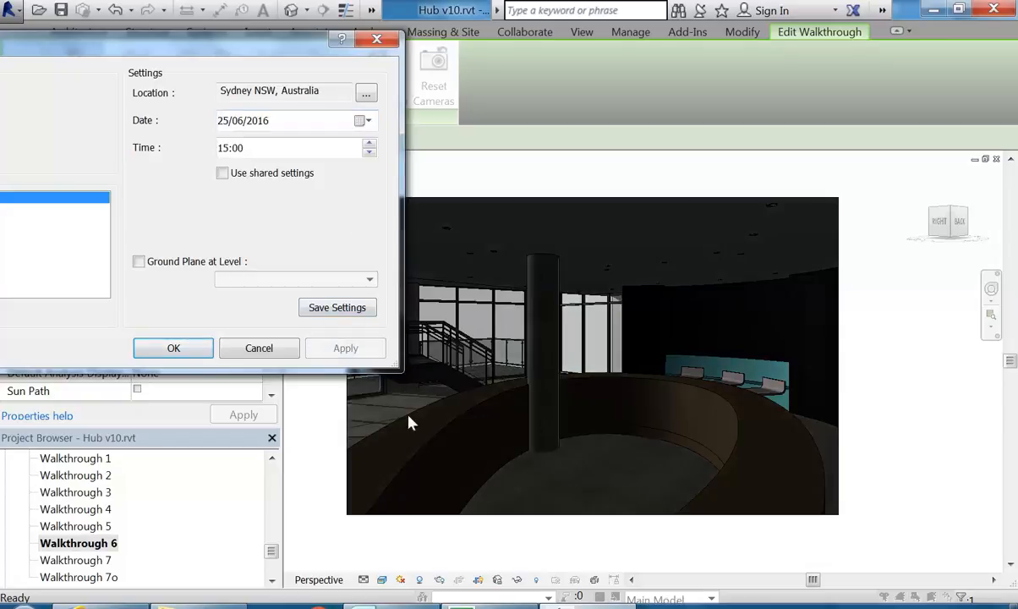
Step: Set the solar study time to 16:00, apply it, and accept the sun settings
left_click(370, 145)
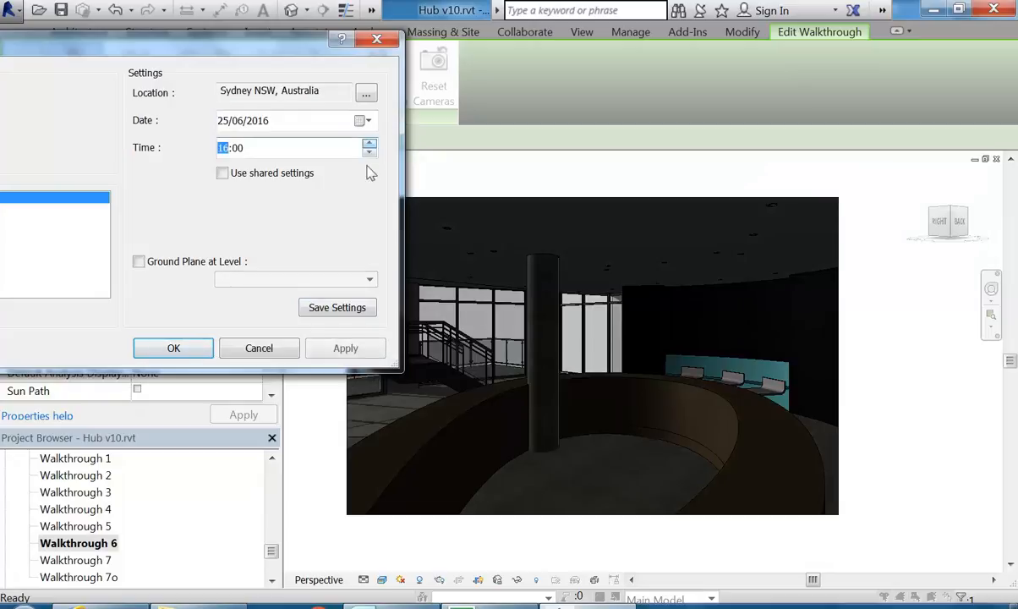
left_click(340, 353)
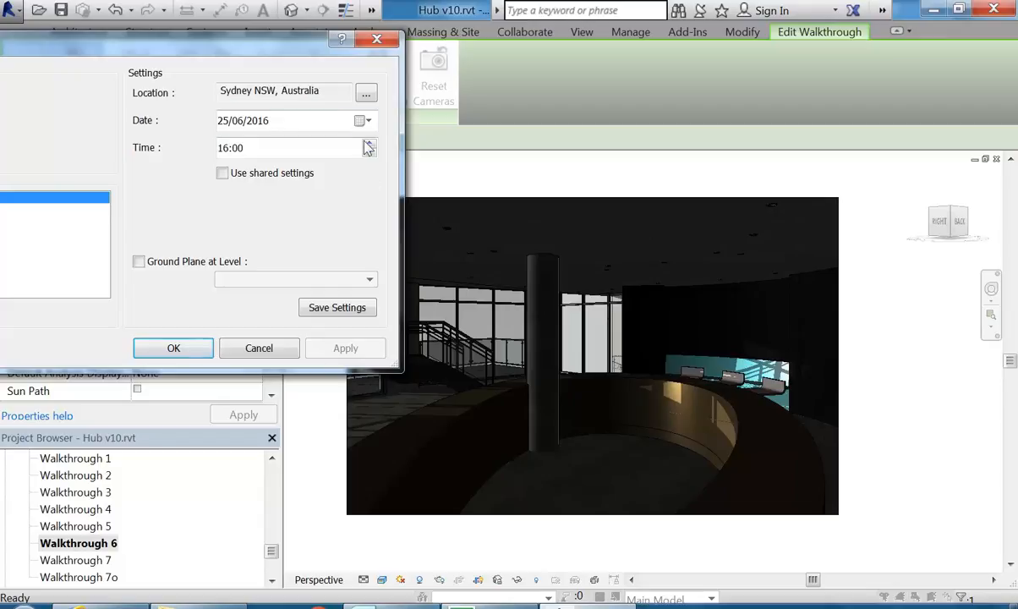
left_click(173, 350)
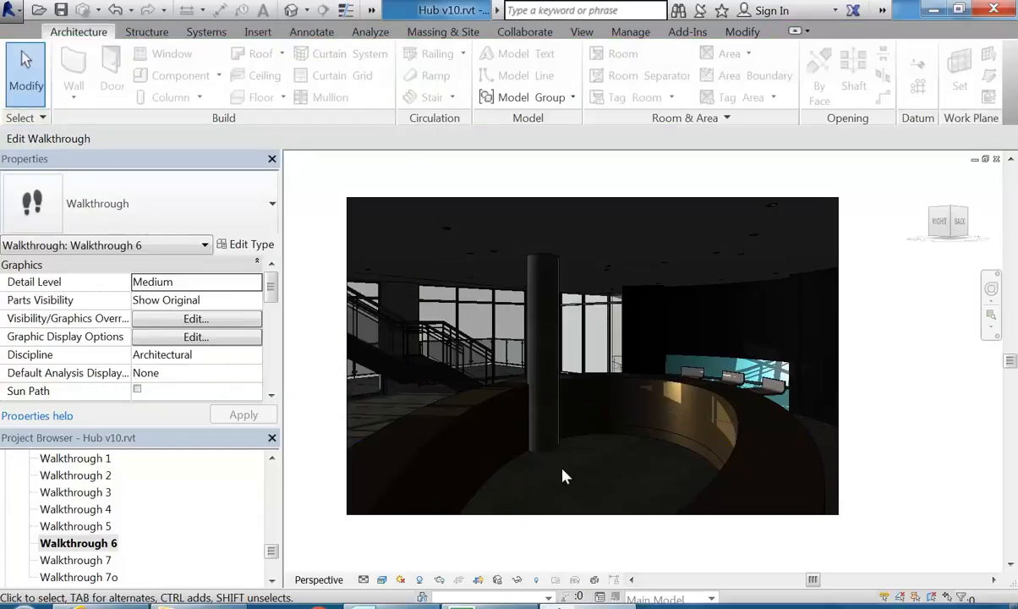
Step: In the view's graphic display options, turn on Show Ambient Shadows, set the Shadows intensity to 25, and apply
left_click(382, 579)
left_click(431, 444)
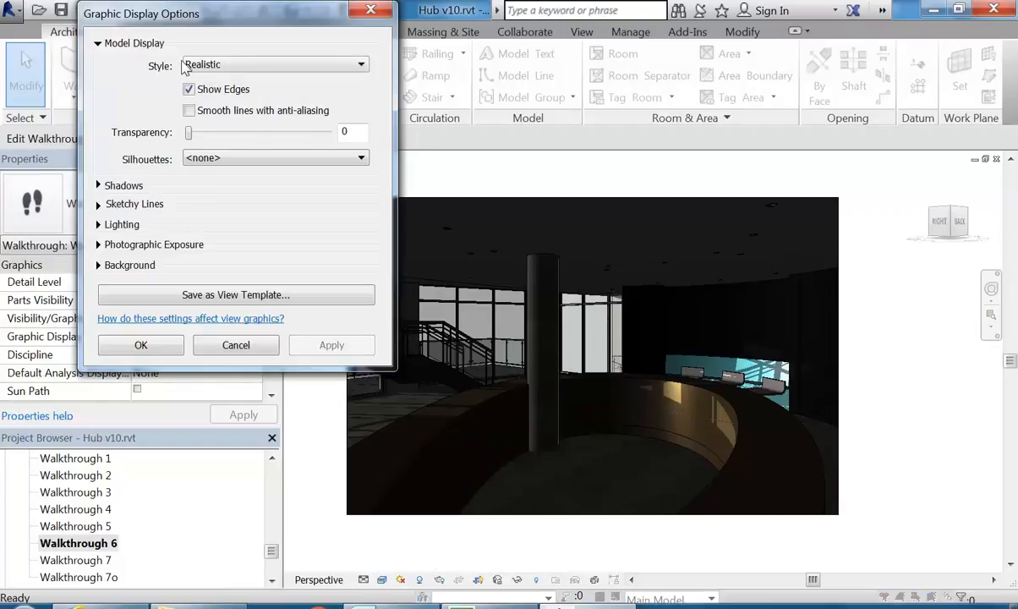
left_click(98, 185)
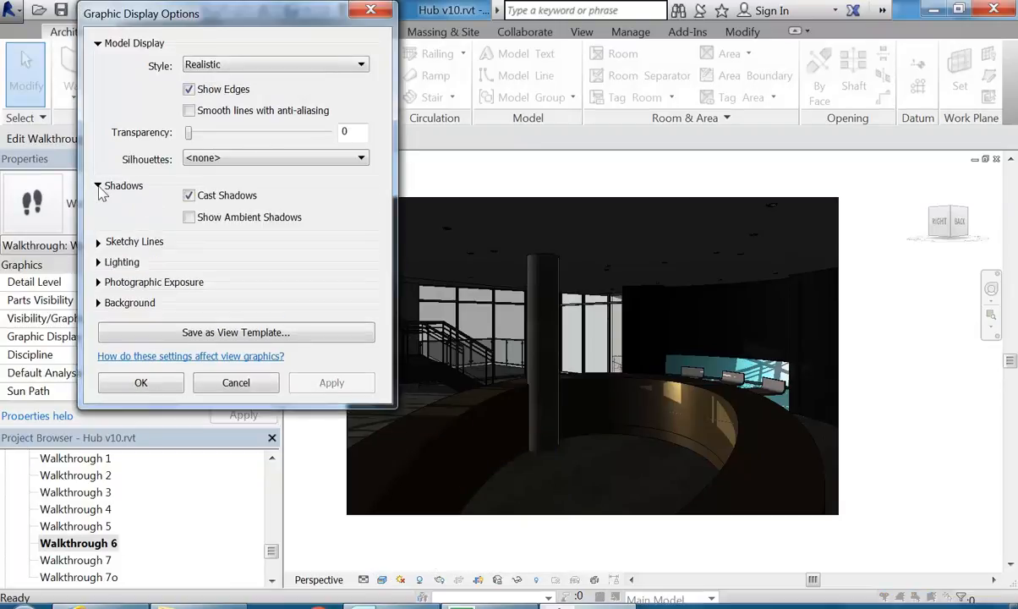
left_click(189, 217)
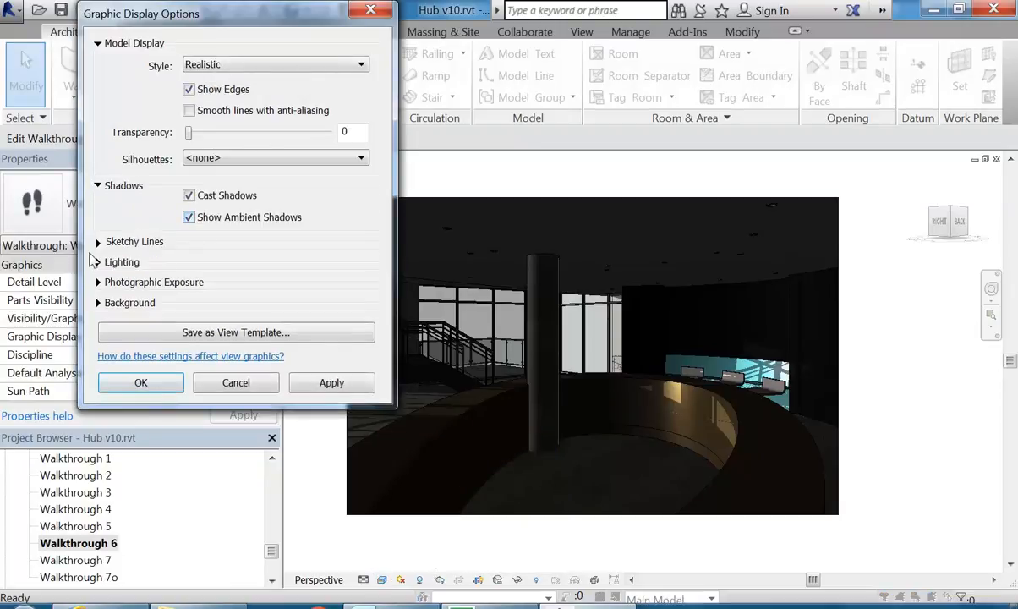
left_click(98, 262)
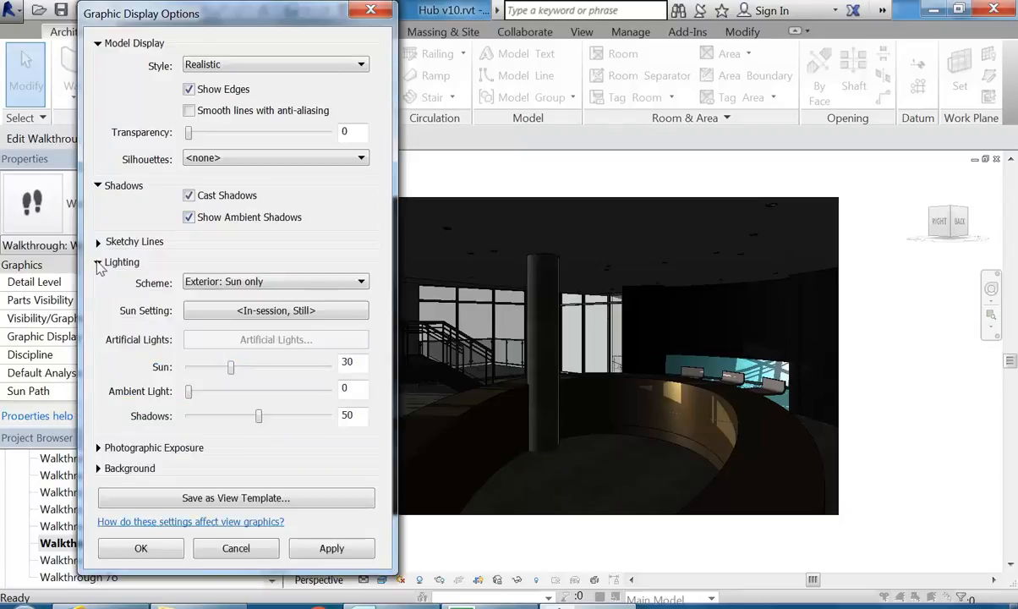
left_click(263, 419)
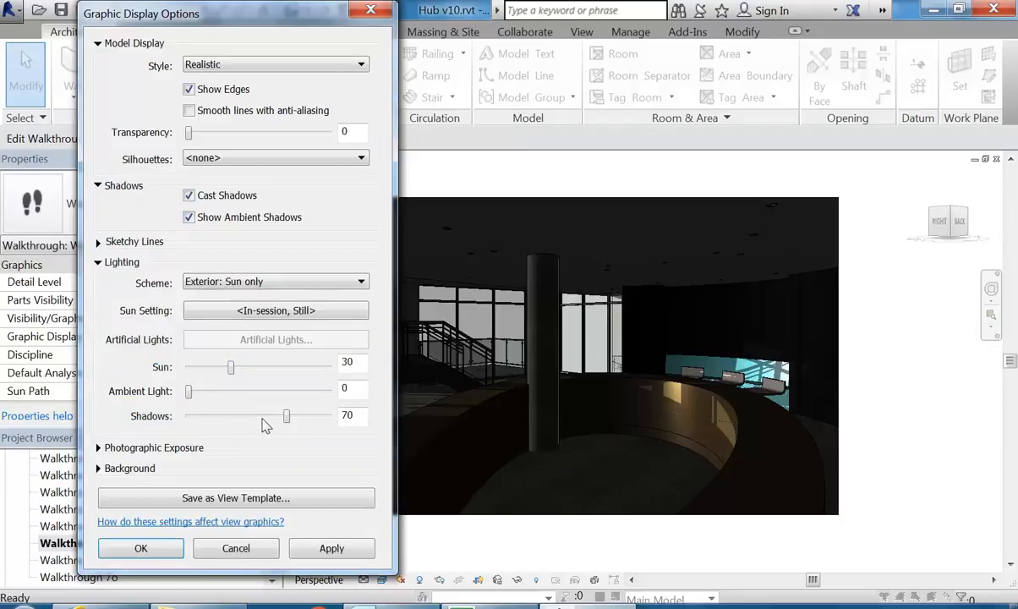
left_click_drag(256, 417, 224, 417)
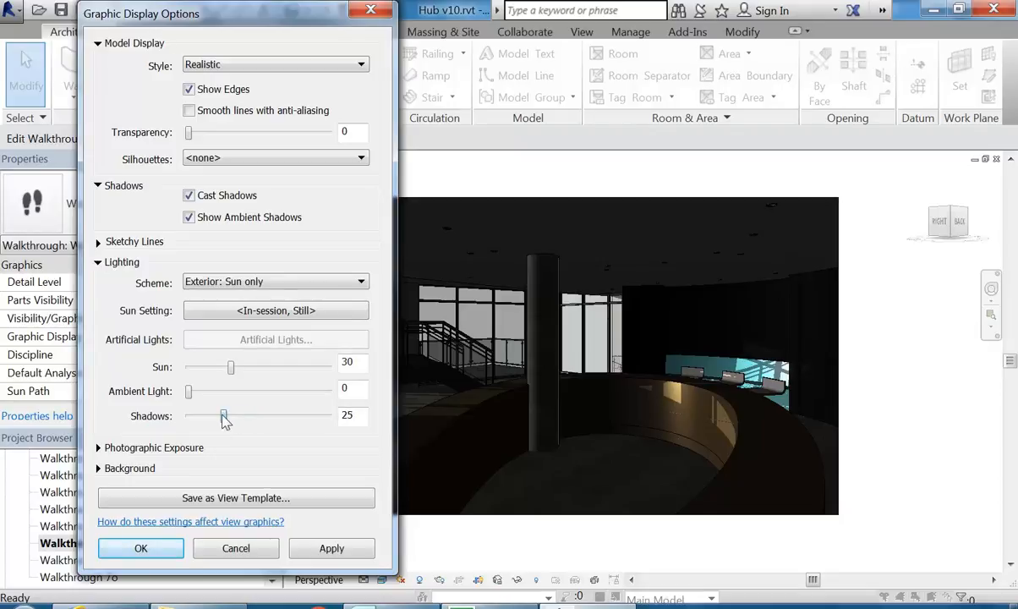
left_click(329, 549)
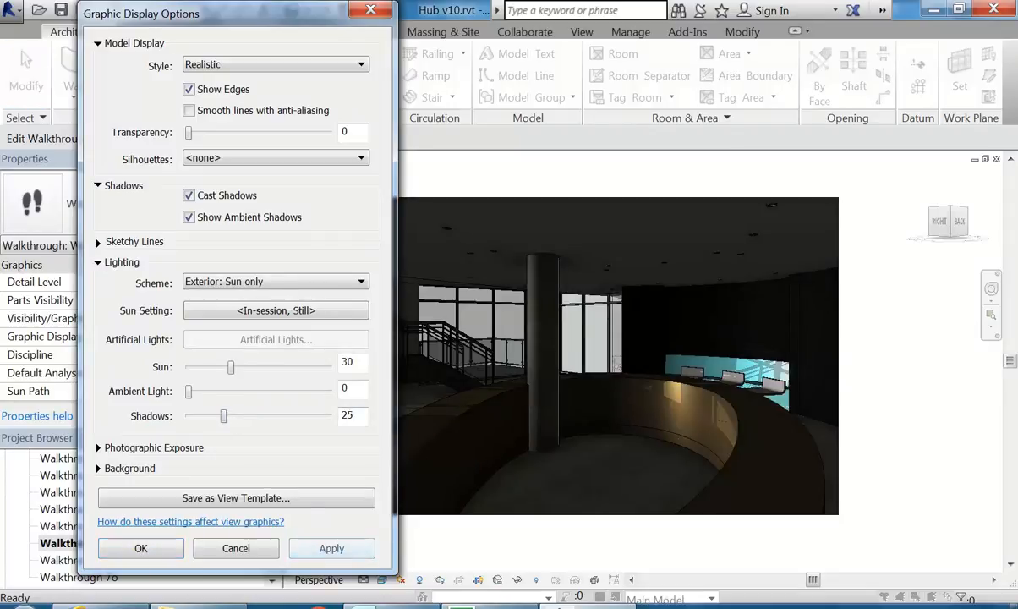
Step: Raise the view's Ambient Light to 12 and Sun intensity to 50, applying each change
left_click_drag(190, 391, 205, 390)
left_click(330, 548)
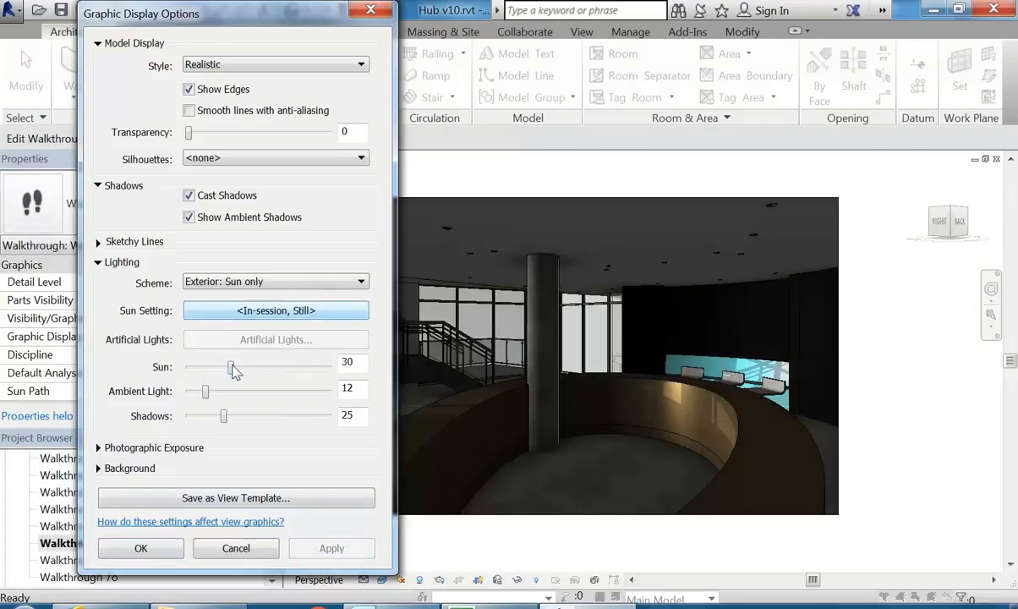
left_click_drag(234, 371, 259, 372)
left_click(331, 551)
left_click(329, 548)
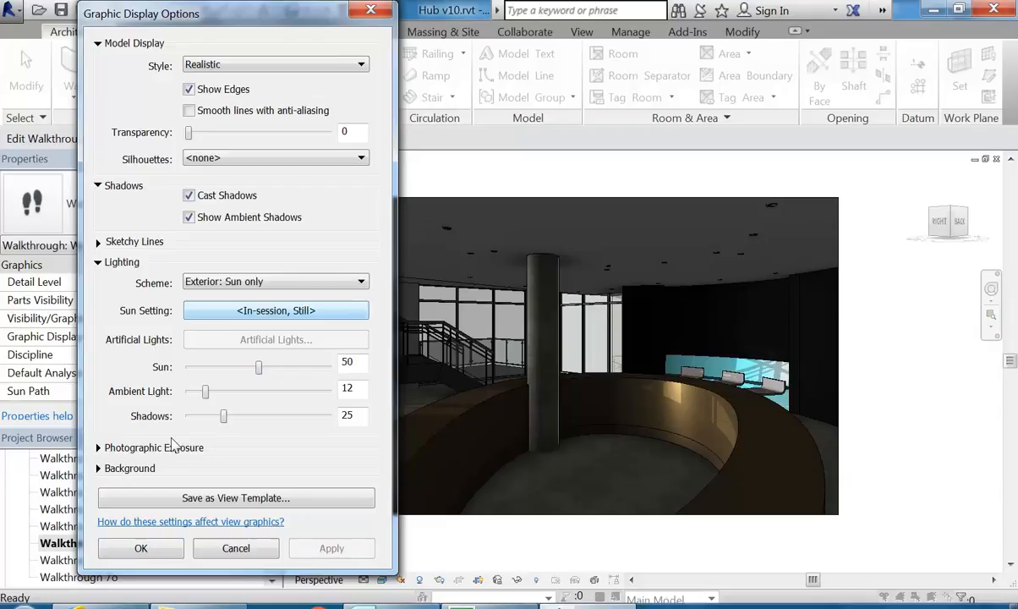
Step: Enable manual Photographic Exposure with a value of 13, apply it, and uncover the view to check the result
left_click(98, 448)
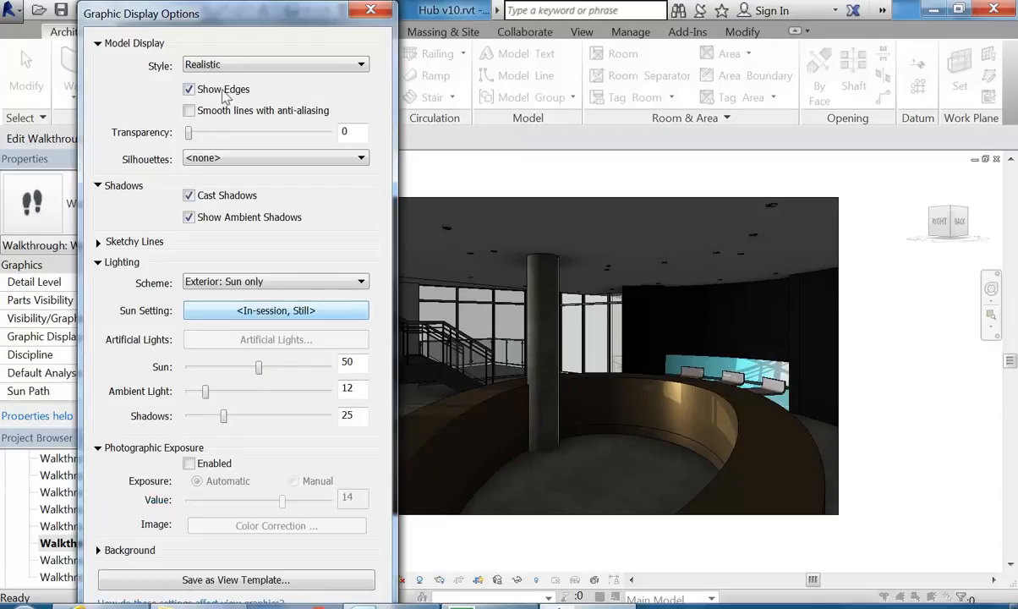
left_click(188, 463)
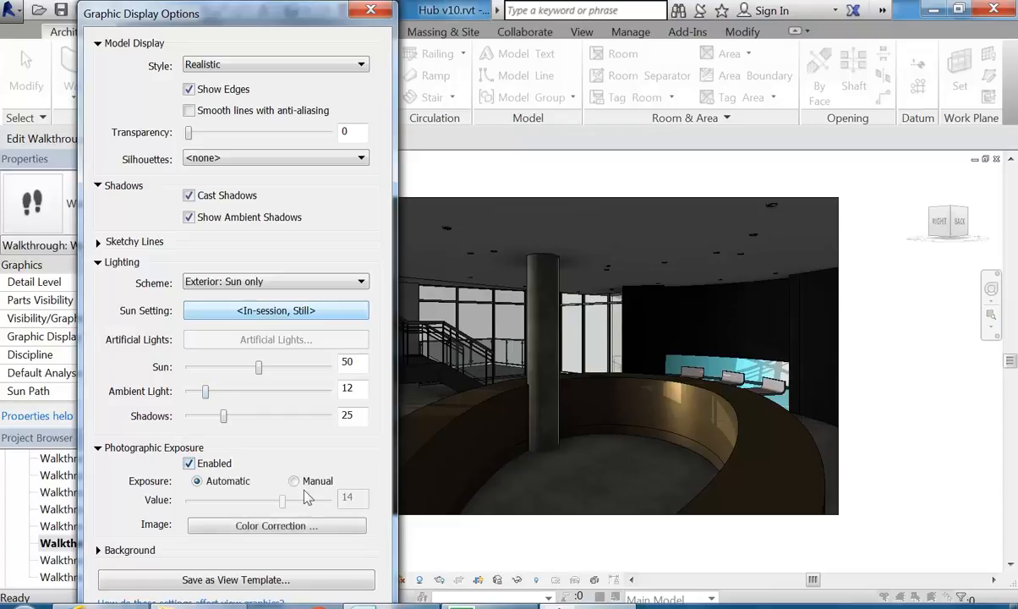
left_click(294, 481)
left_click_drag(285, 508, 279, 507)
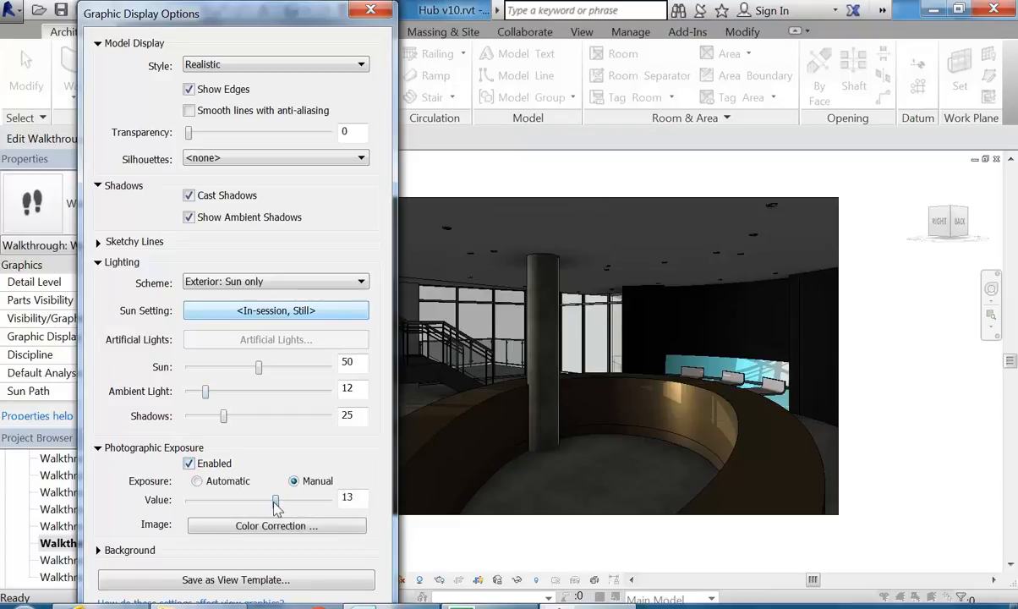
left_click_drag(261, 22, 448, 14)
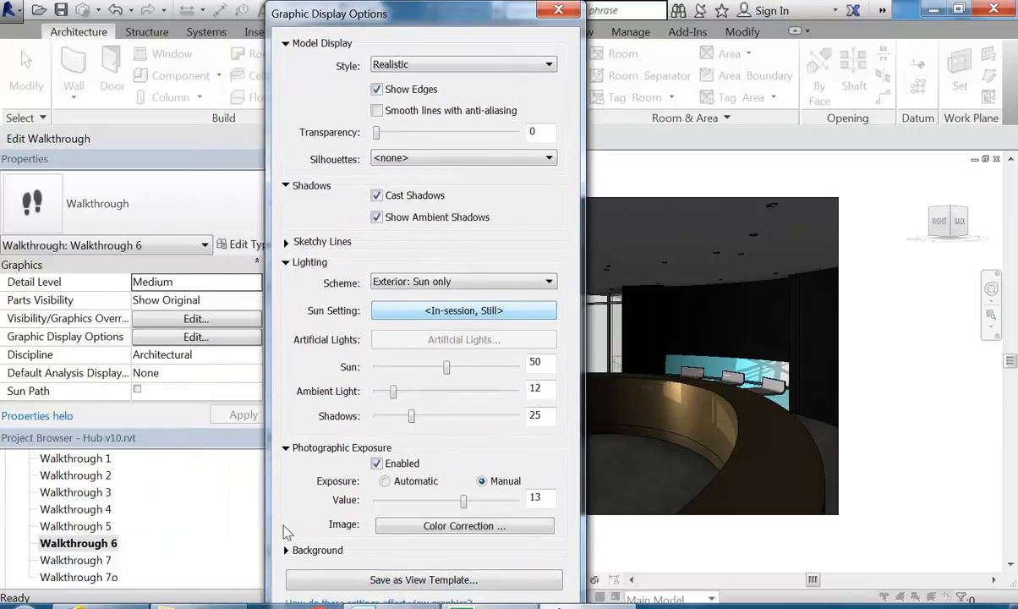
left_click(284, 261)
left_click(503, 467)
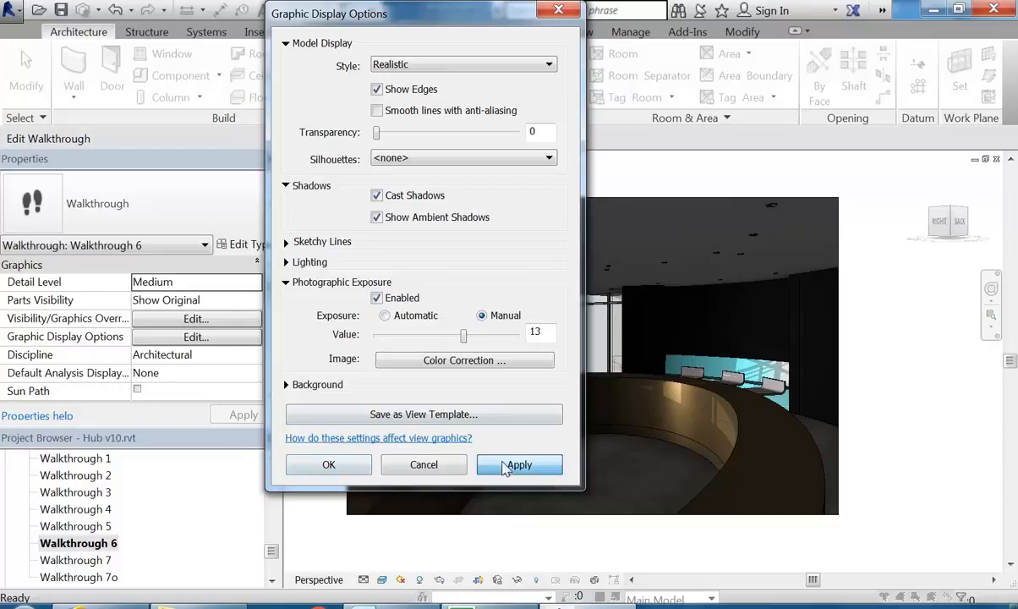
left_click_drag(479, 8, 184, 20)
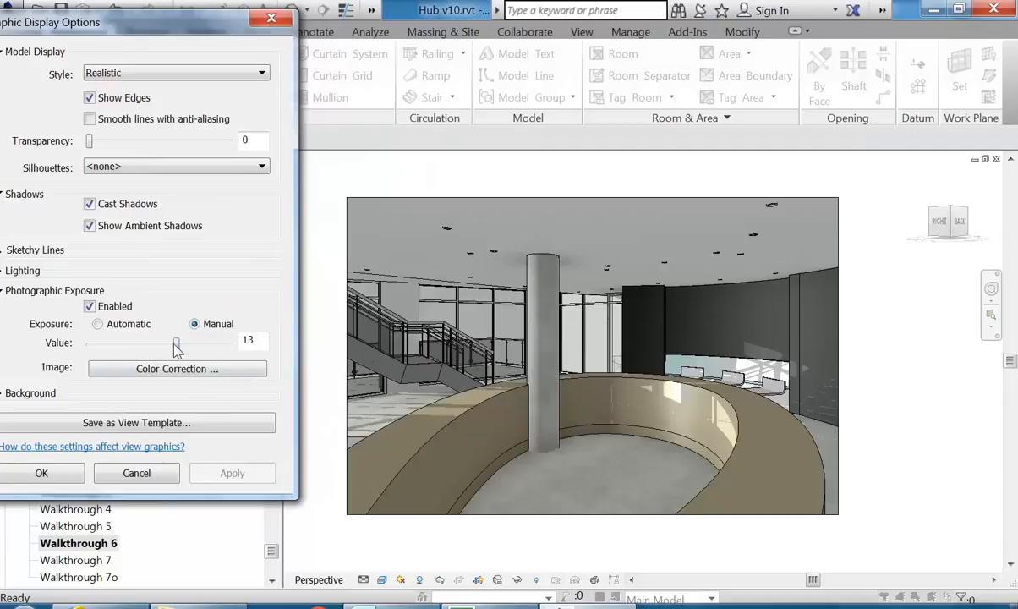
Step: Compare different manual exposure values, including 11 and 13, and apply an exposure value of 14
left_click_drag(177, 345, 168, 348)
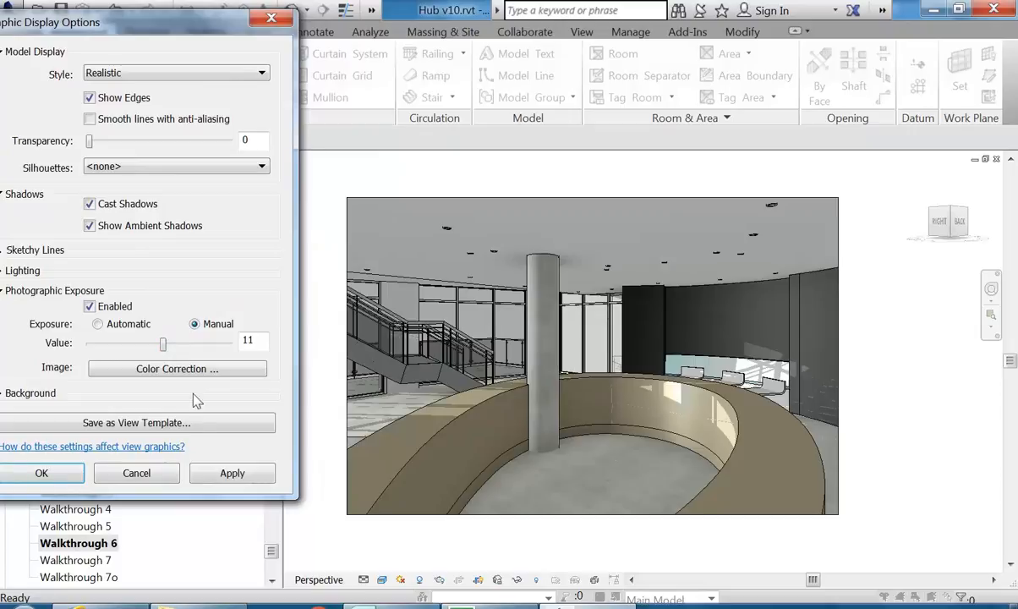
left_click(229, 473)
left_click_drag(159, 349, 180, 346)
left_click(233, 475)
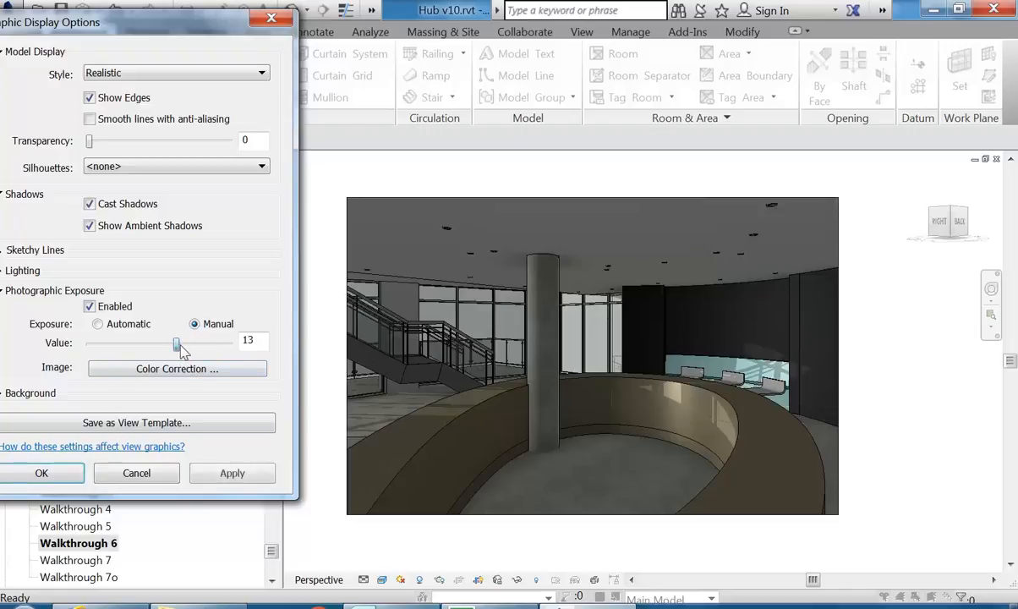
left_click(230, 472)
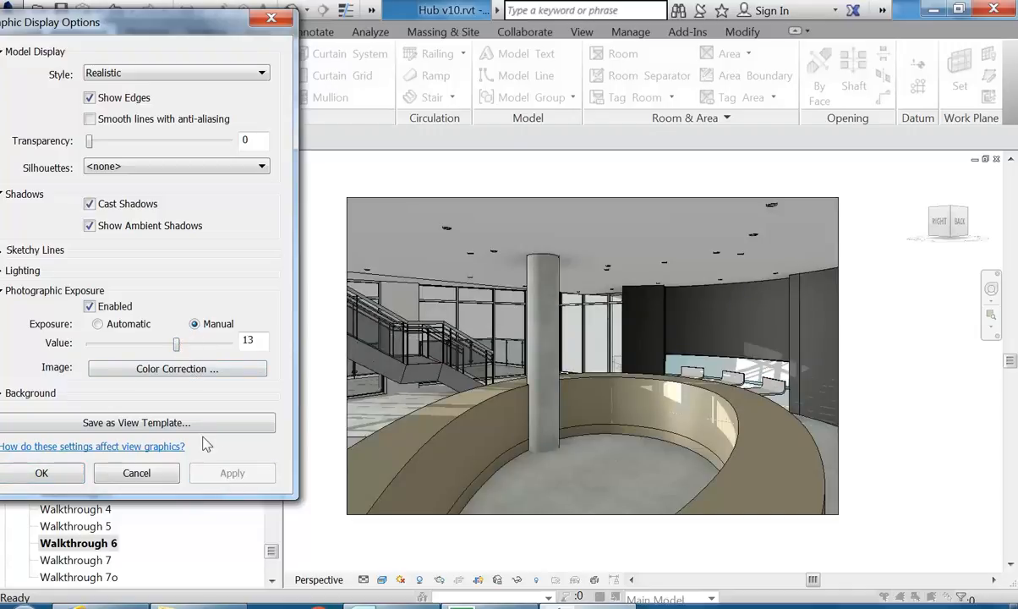
left_click_drag(174, 347, 182, 349)
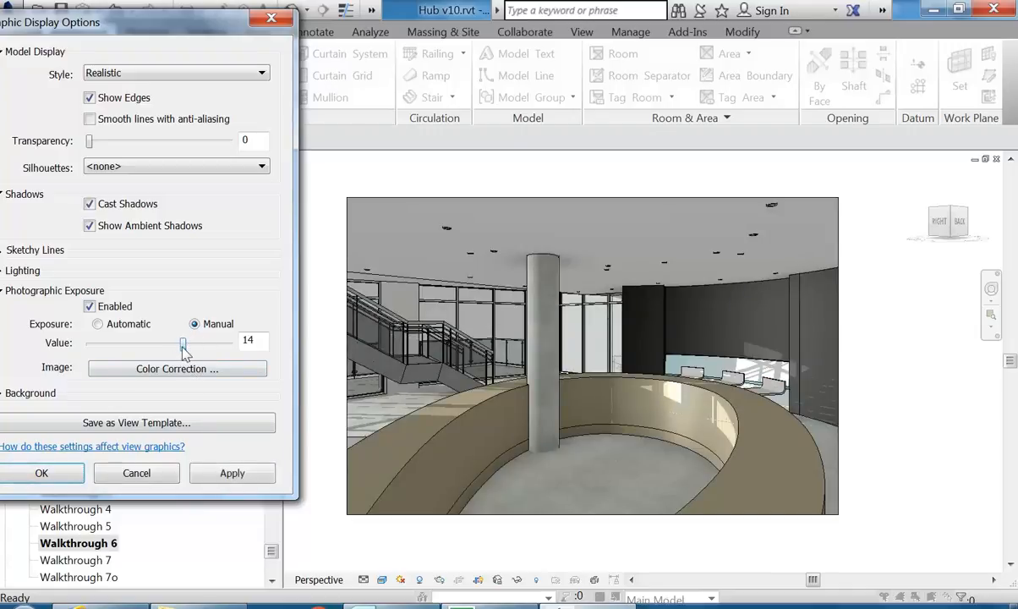
left_click(232, 473)
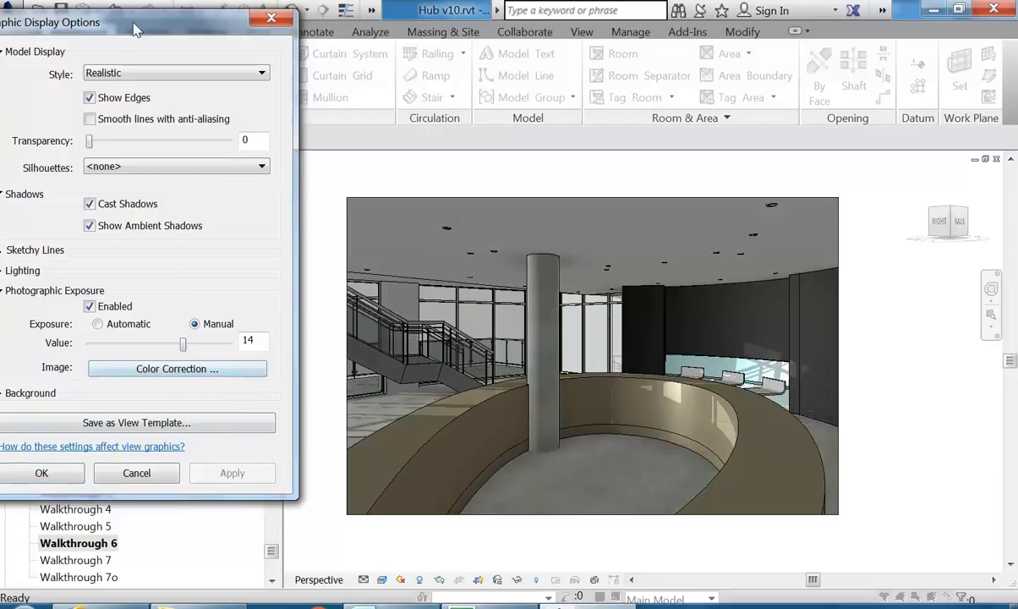
Step: Switch the view's lighting scheme to Interior: Sun and Artificial and apply it
left_click_drag(135, 31, 154, 45)
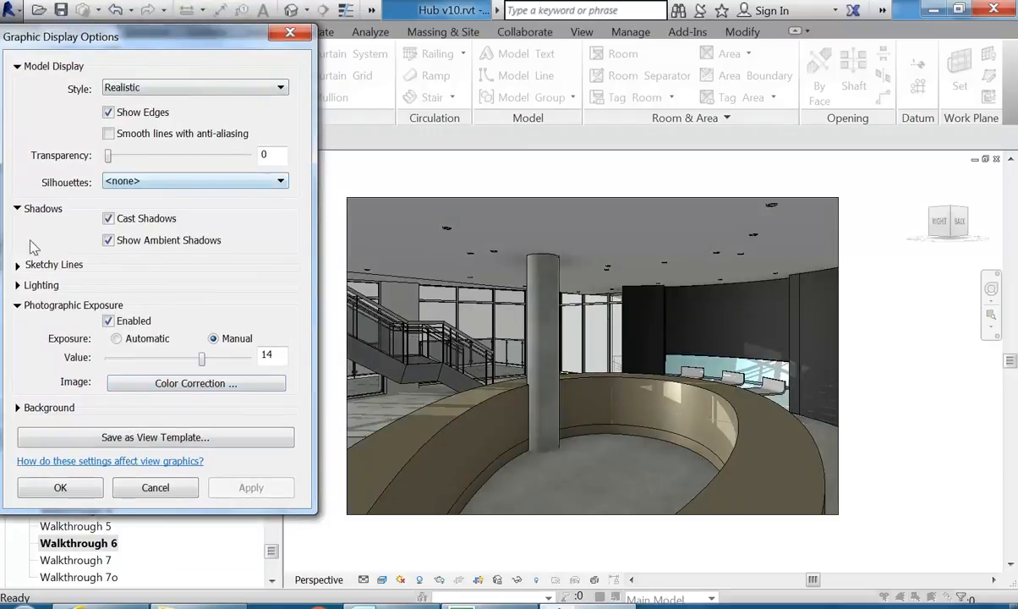
left_click(26, 285)
left_click(208, 306)
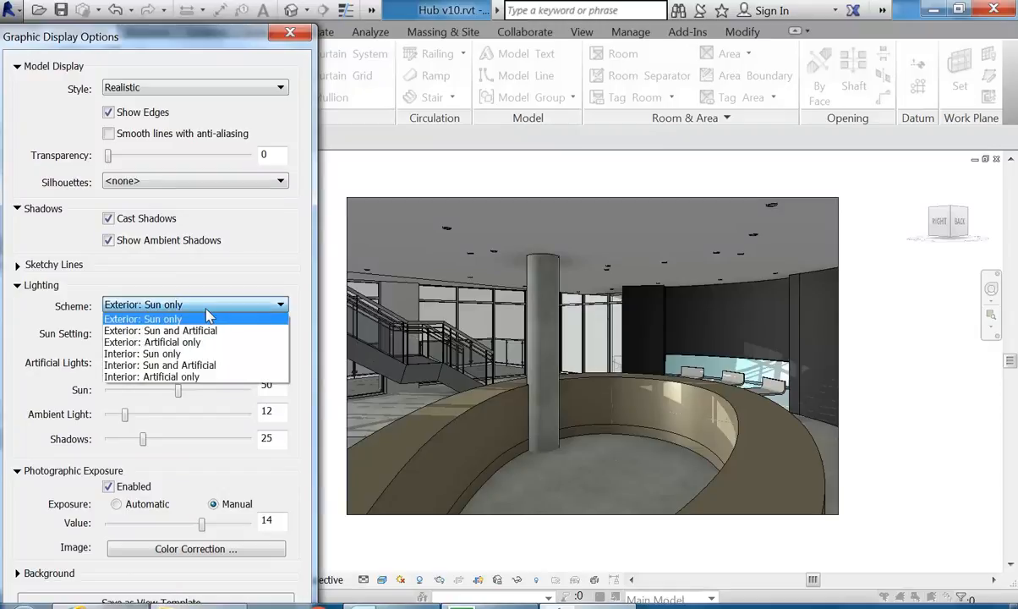
left_click(188, 367)
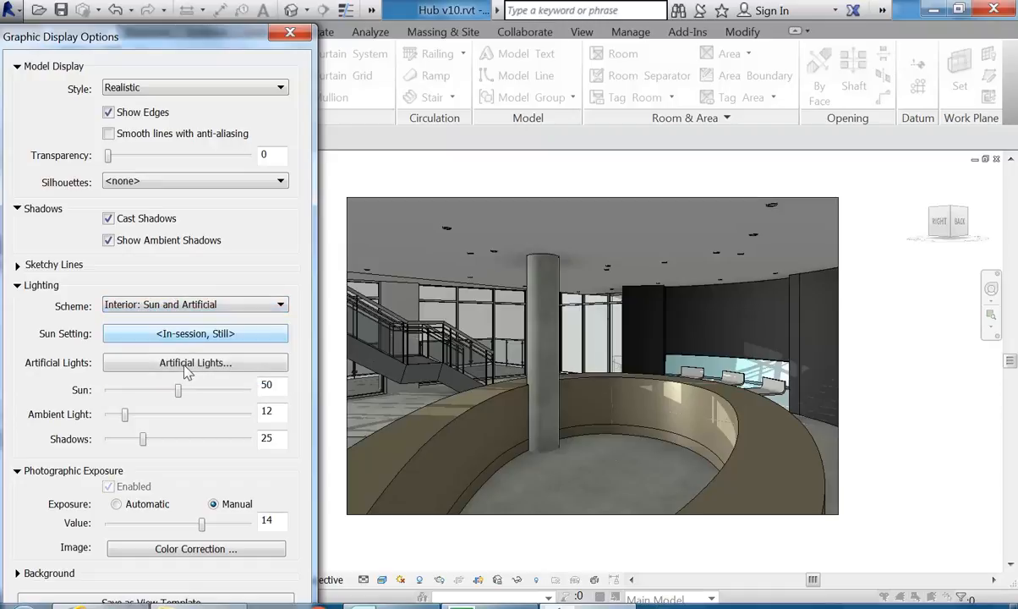
left_click(17, 208)
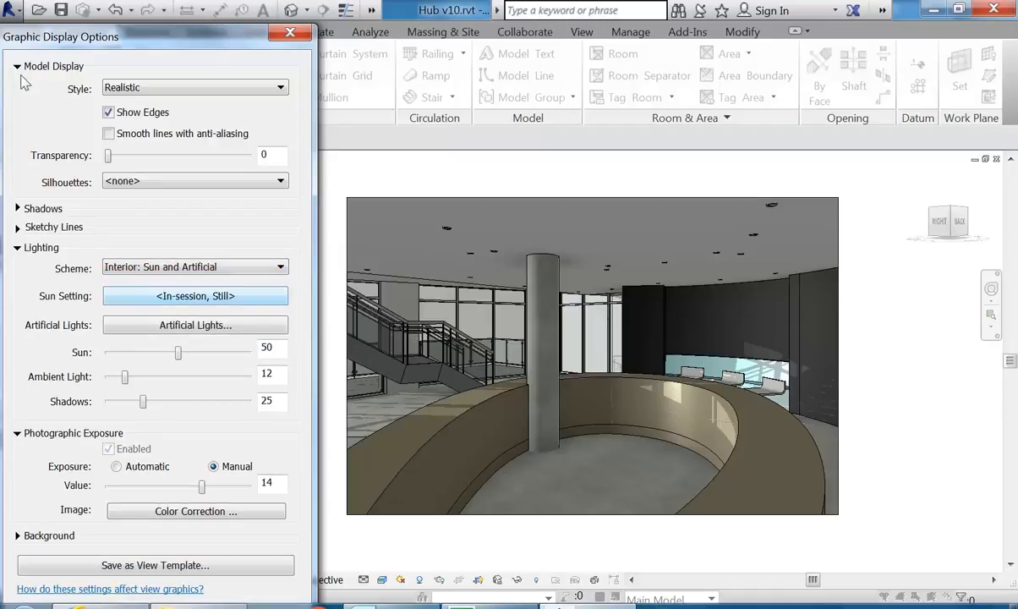
left_click(17, 66)
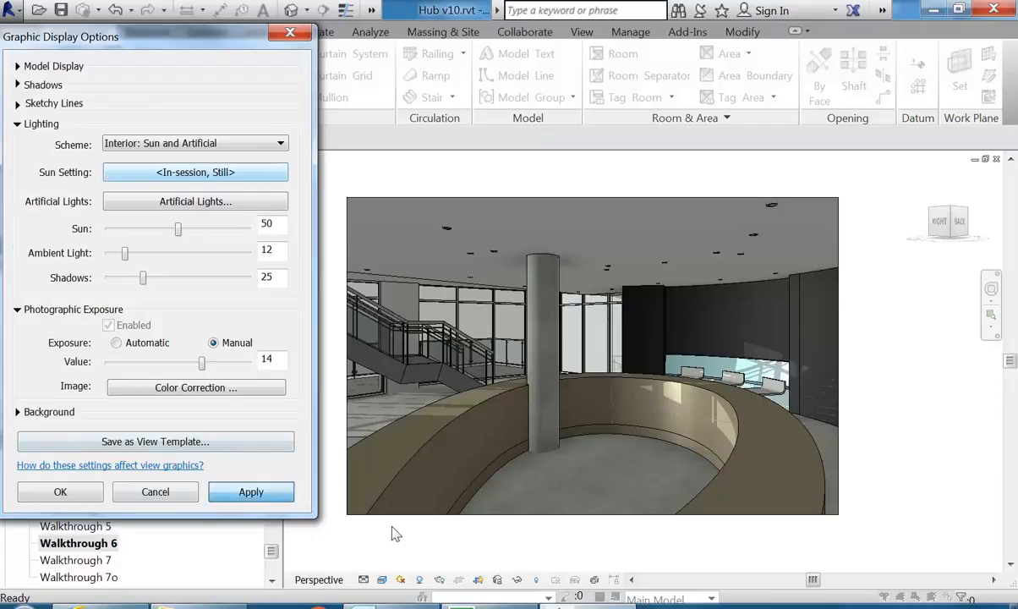
left_click(229, 492)
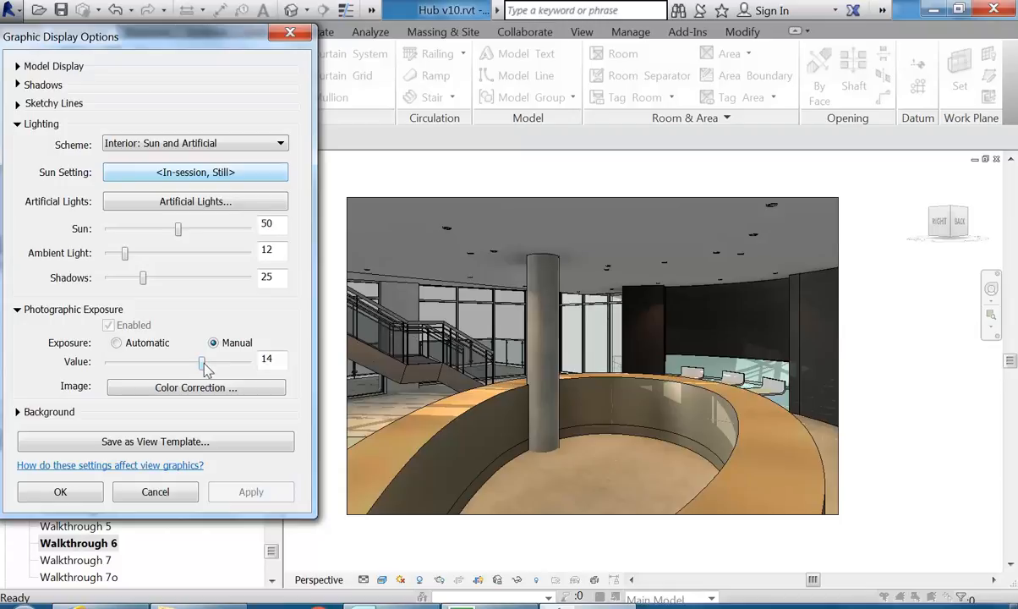
Step: Try a manual exposure value of 15 and raise the Ambient Light to 16, applying each change
left_click_drag(201, 361, 209, 361)
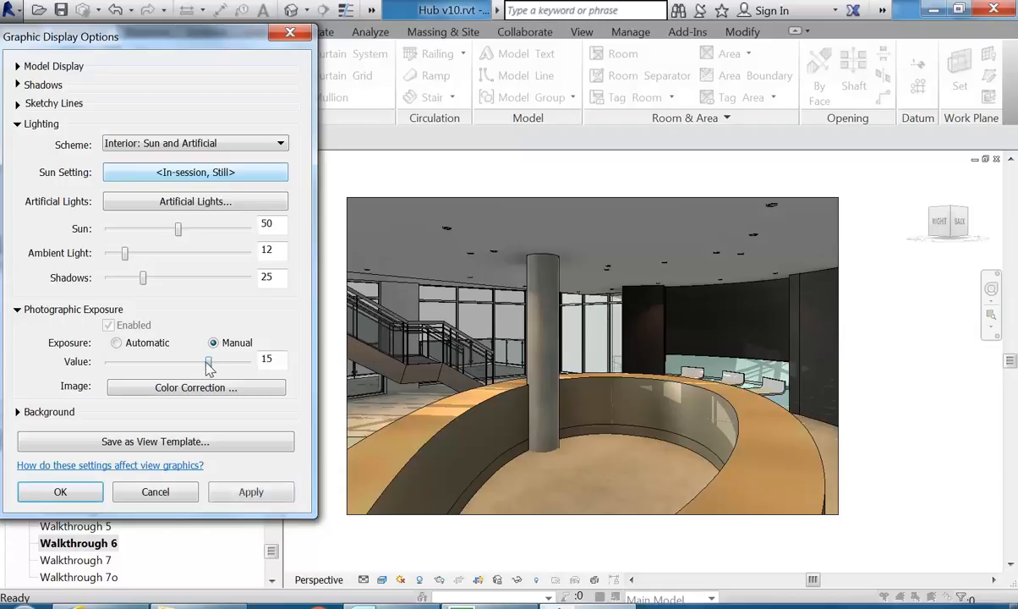
left_click(251, 496)
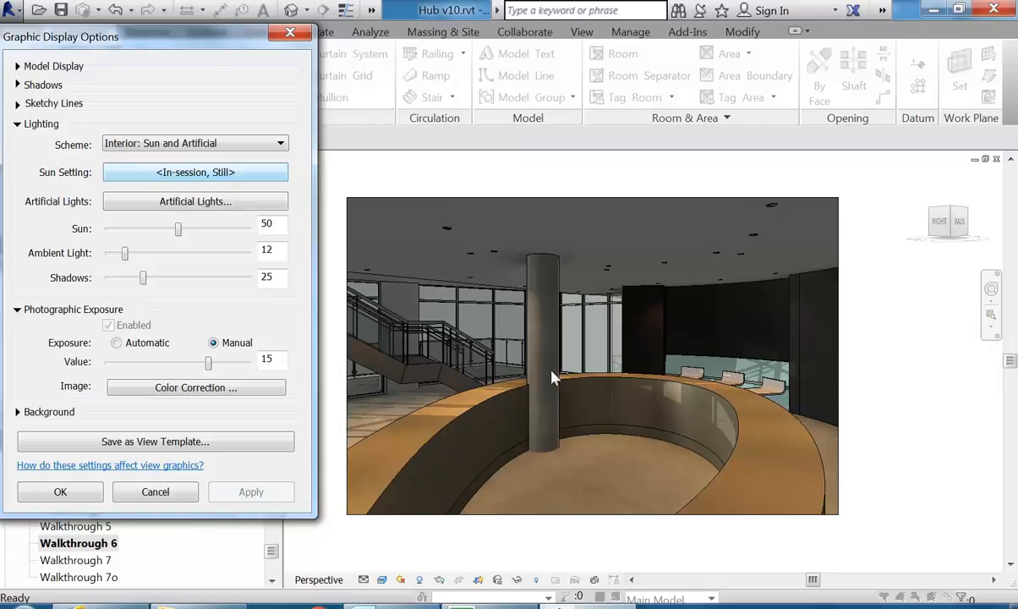
left_click(125, 254)
left_click_drag(125, 255, 133, 261)
left_click(239, 492)
Step: Set the manual exposure value to 14, apply it, and accept the graphic display options
left_click(204, 360)
left_click(204, 359)
left_click(205, 359)
left_click(201, 362)
left_click_drag(207, 362, 200, 362)
left_click(238, 497)
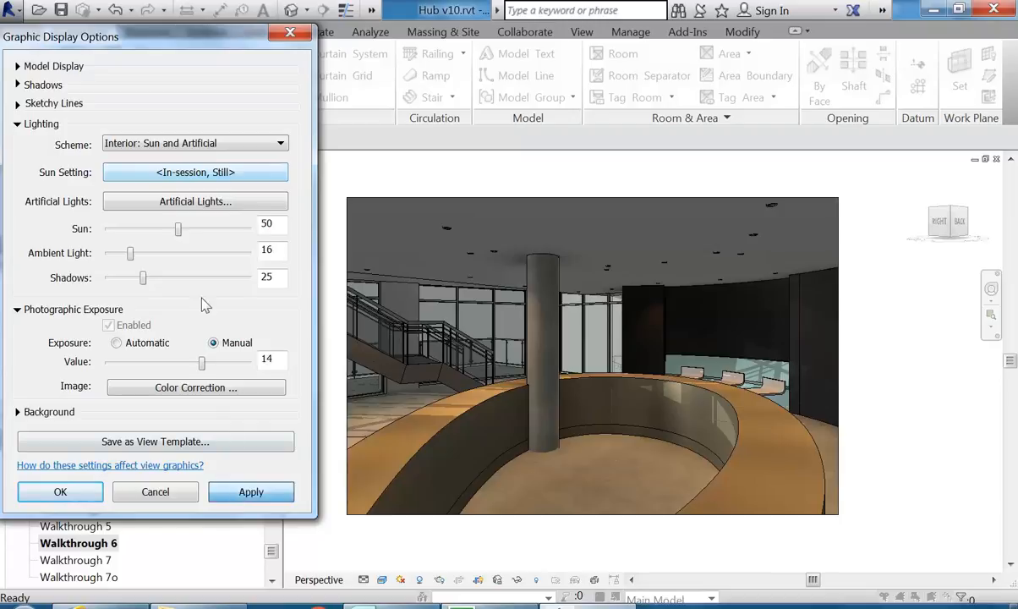
left_click(61, 492)
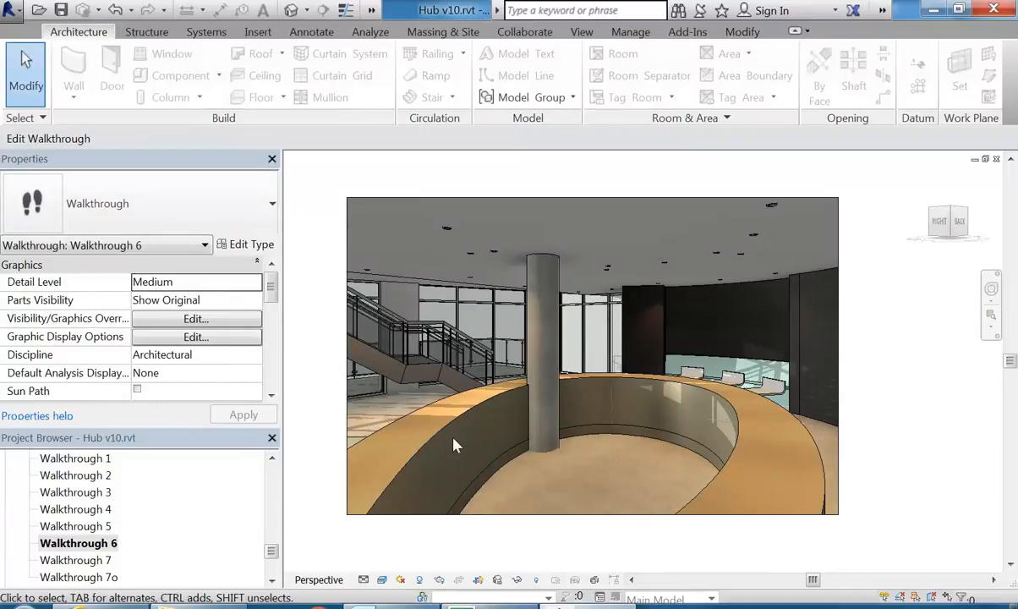
Step: Save a copy of the project as Hub v10a.rvt in the CAD 4 folder
left_click(12, 10)
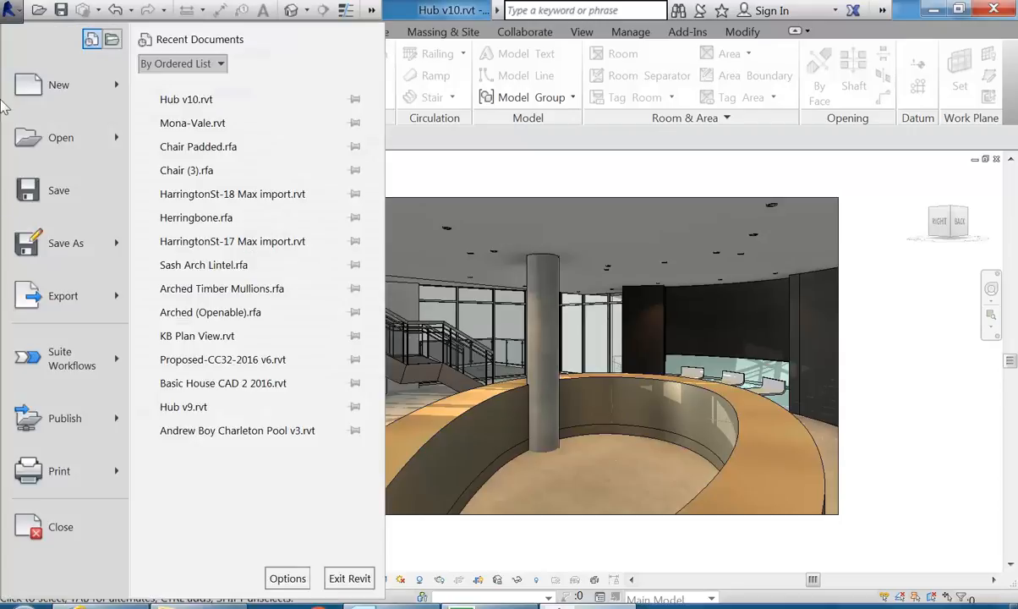
mouse_move(103, 255)
left_click(195, 118)
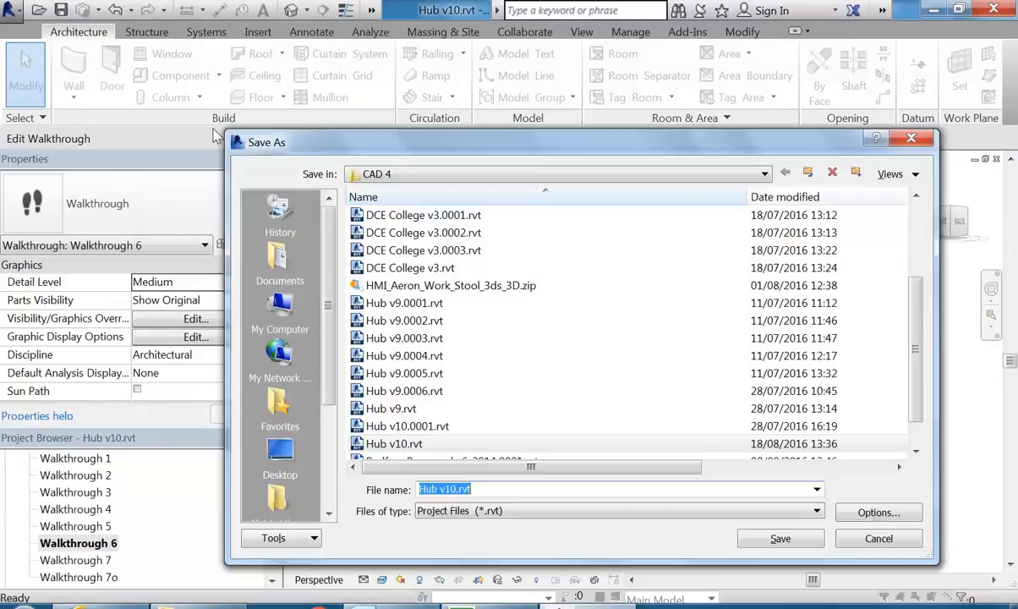
left_click(445, 489)
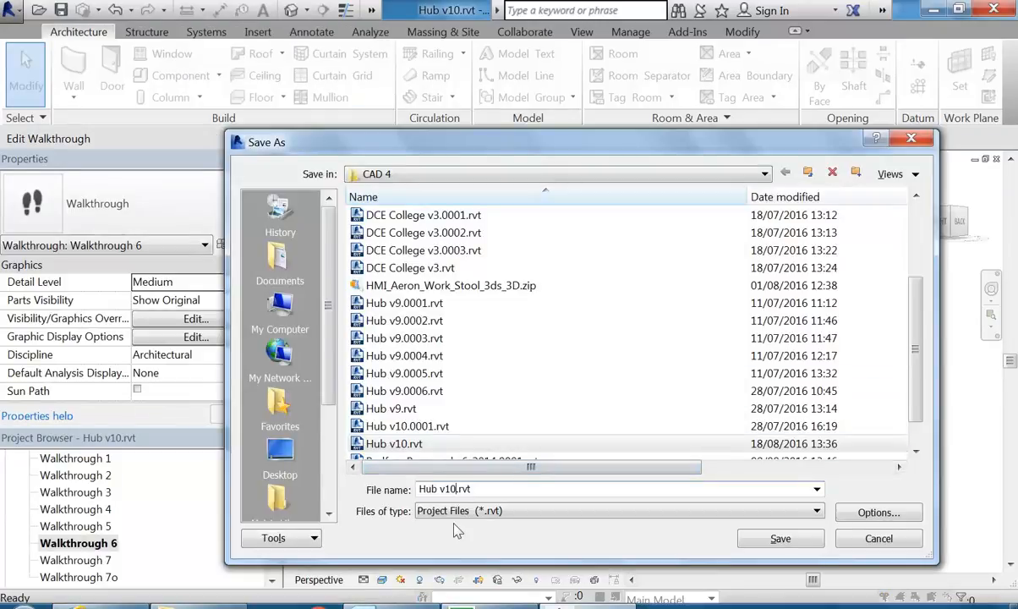
type("a")
left_click(780, 538)
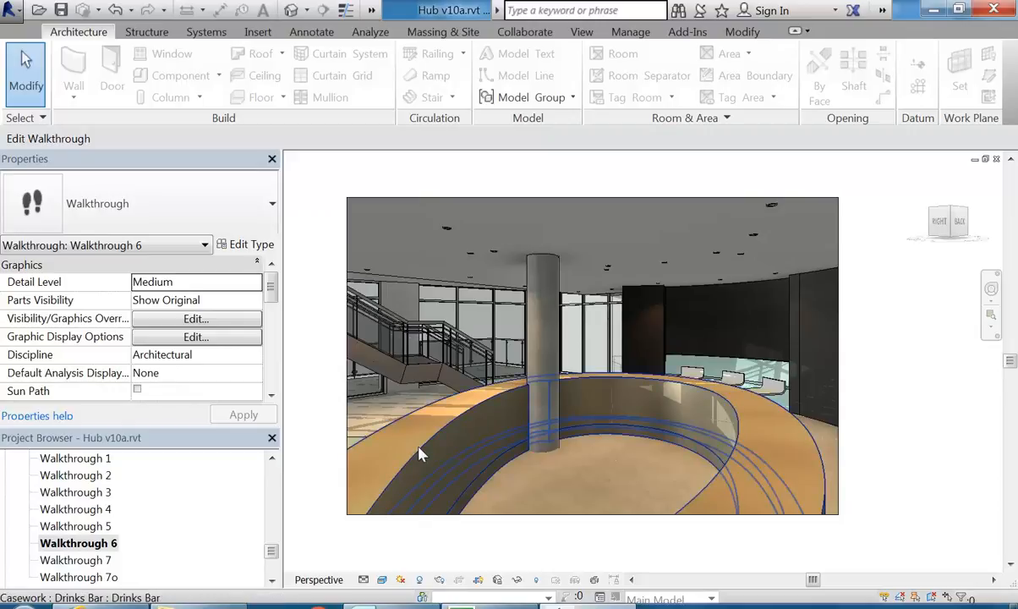
Step: Start a walkthrough export of all frames in Realistic with Edges style, with the output width set to 2500
left_click(10, 10)
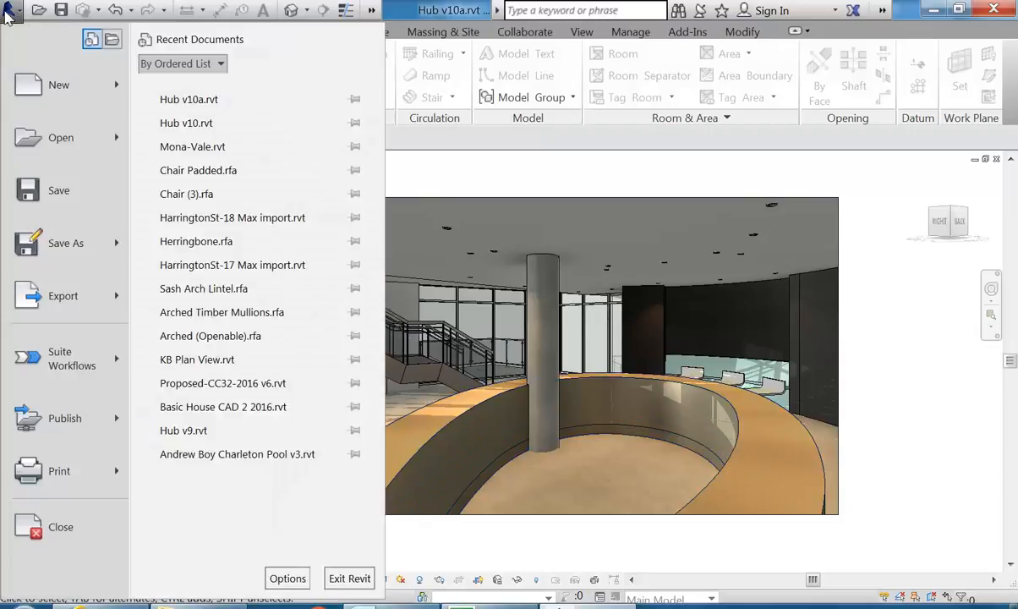
mouse_move(75, 308)
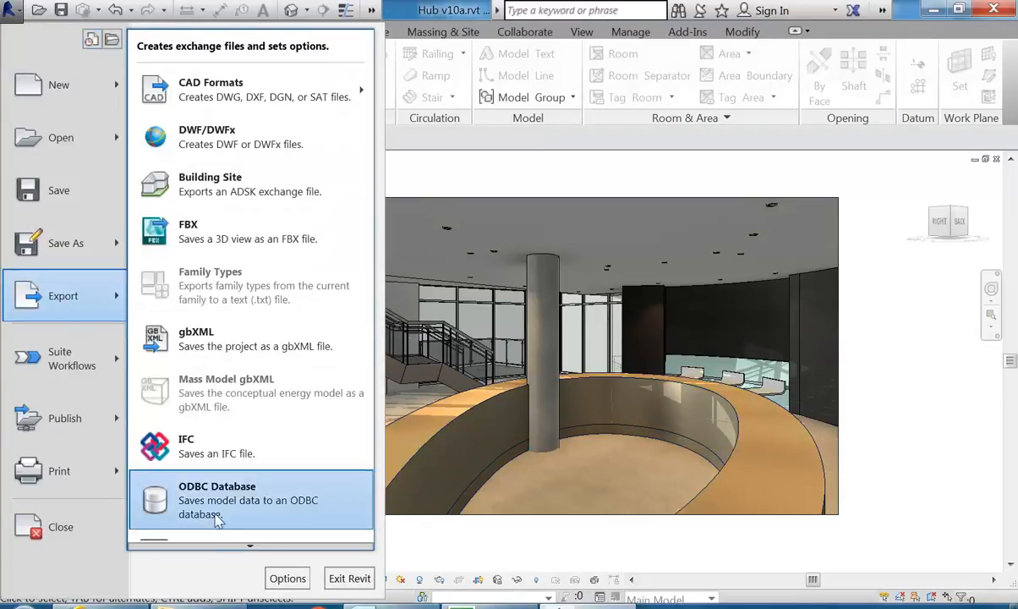
scroll(245, 531, "down", 1)
mouse_move(334, 520)
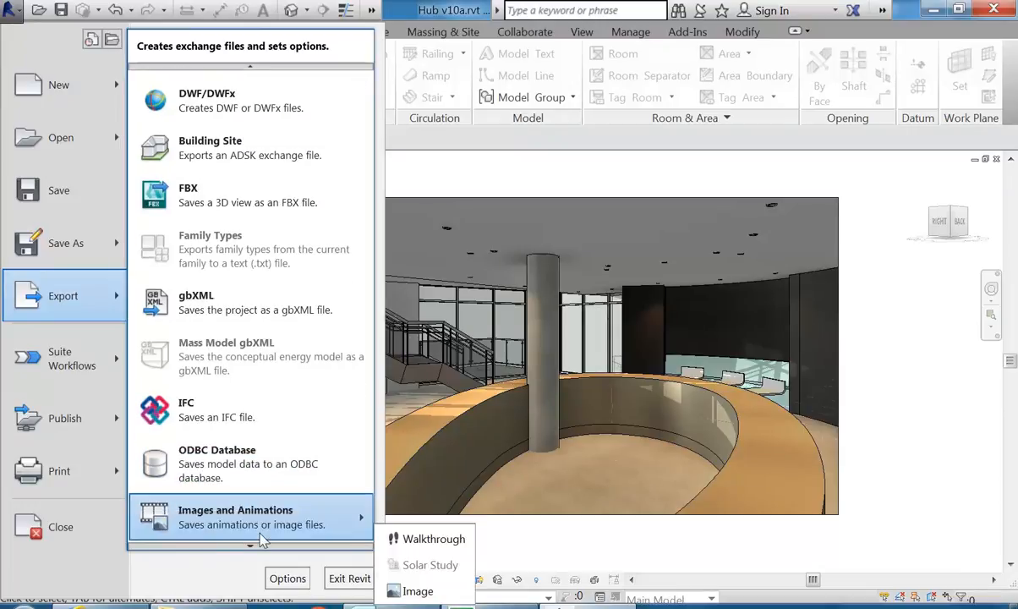
left_click(416, 545)
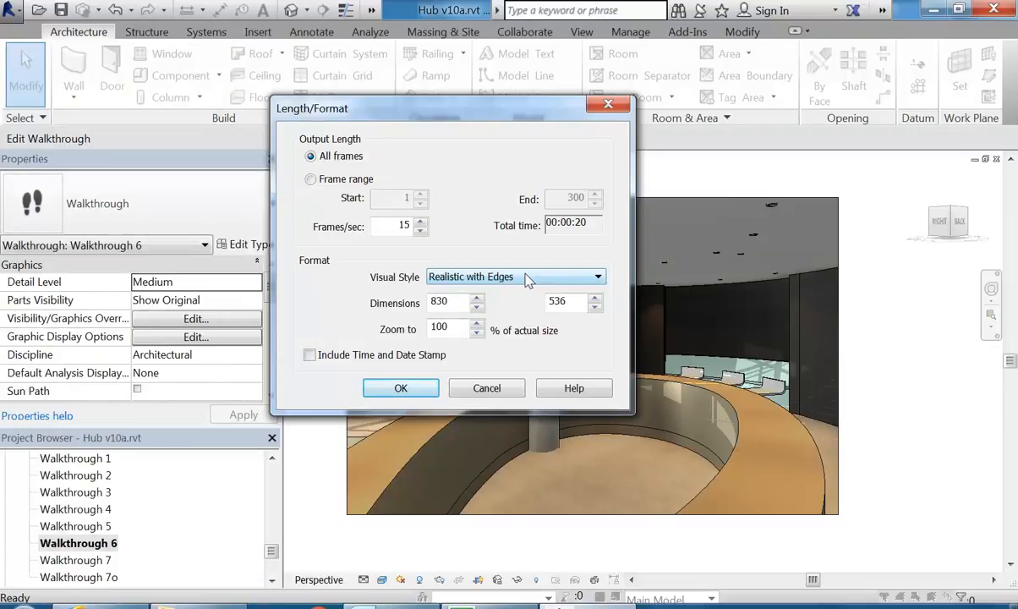
key("Tab")
type("2500")
left_click(569, 302)
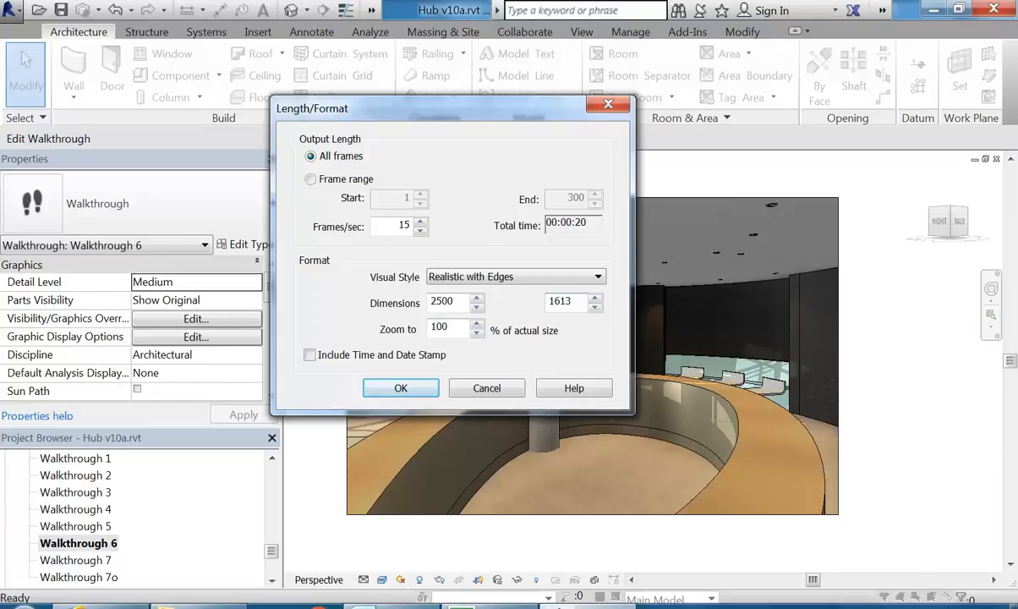
left_click(400, 385)
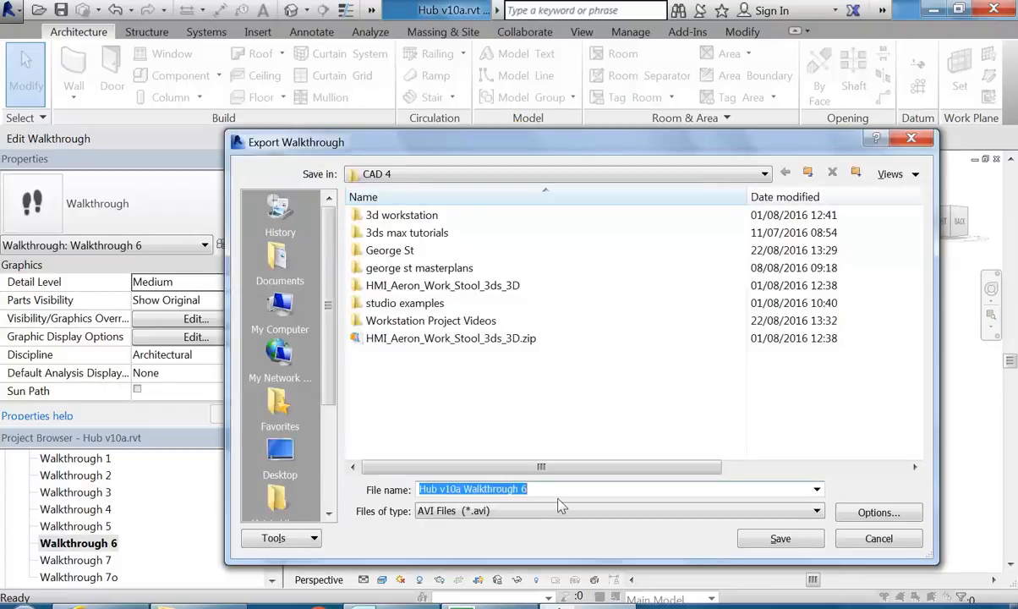
Step: Save the exported walkthrough as the AVI file Hub v10a Walkthrough 6 in My Documents
left_click(406, 175)
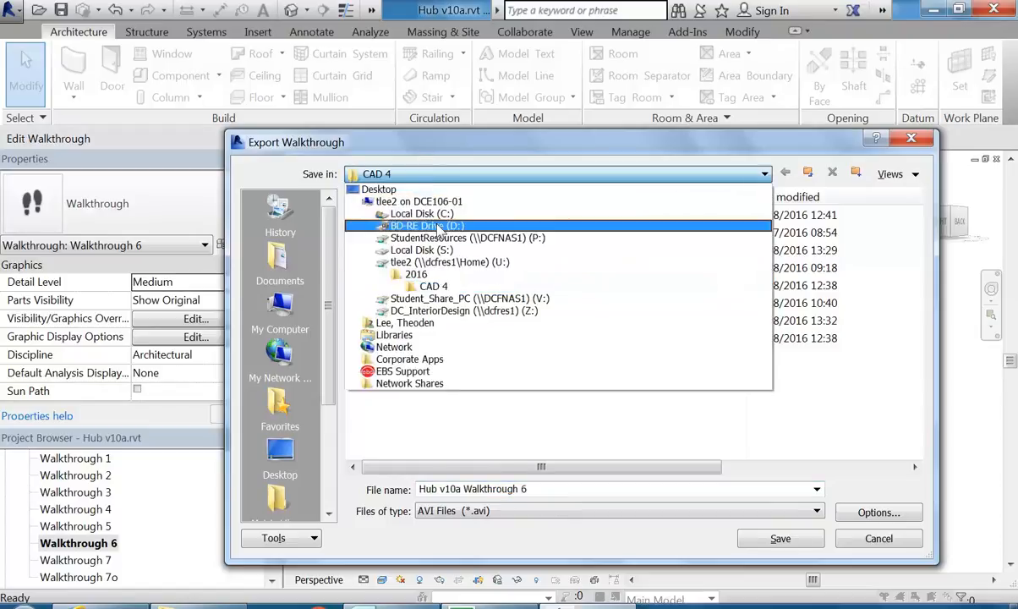
left_click(279, 258)
left_click(278, 258)
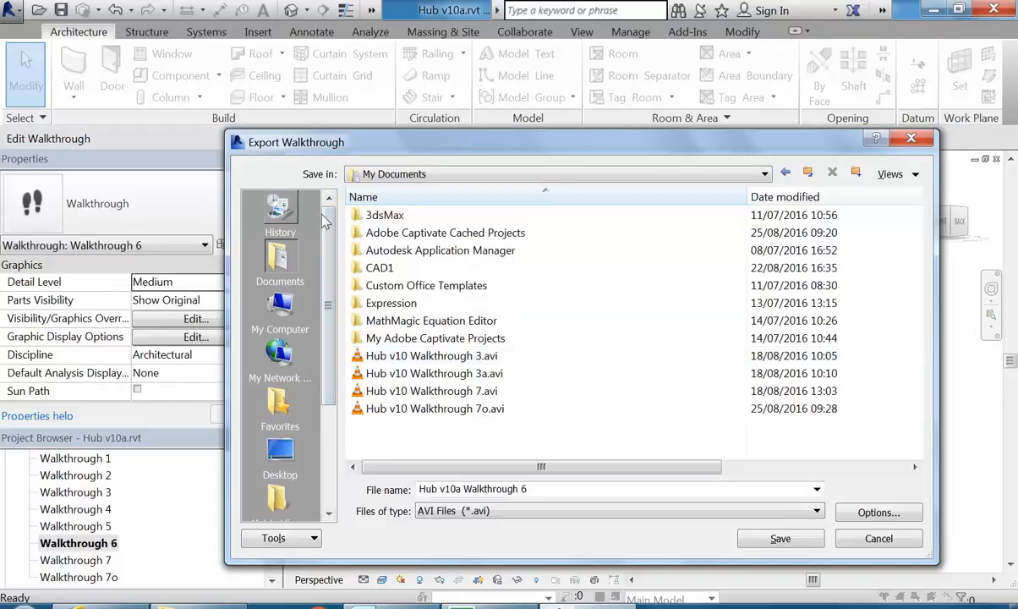
left_click(390, 176)
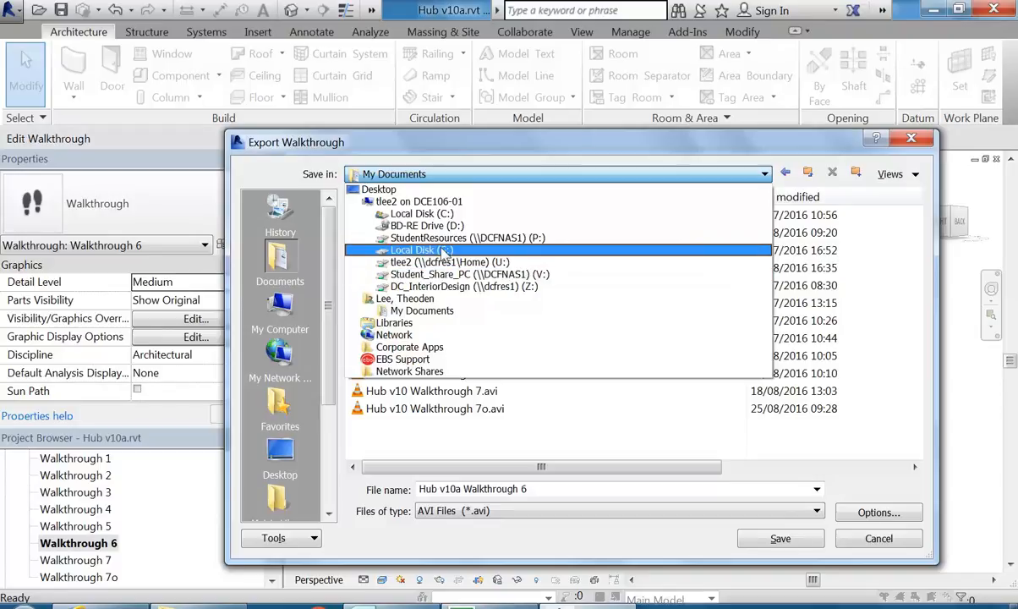
left_click(279, 260)
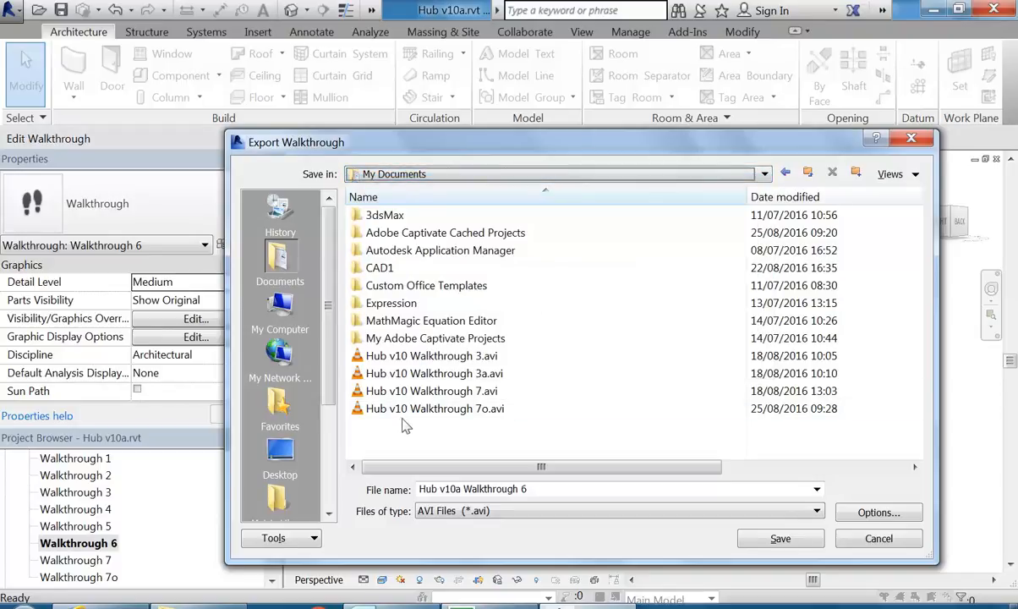
left_click(780, 539)
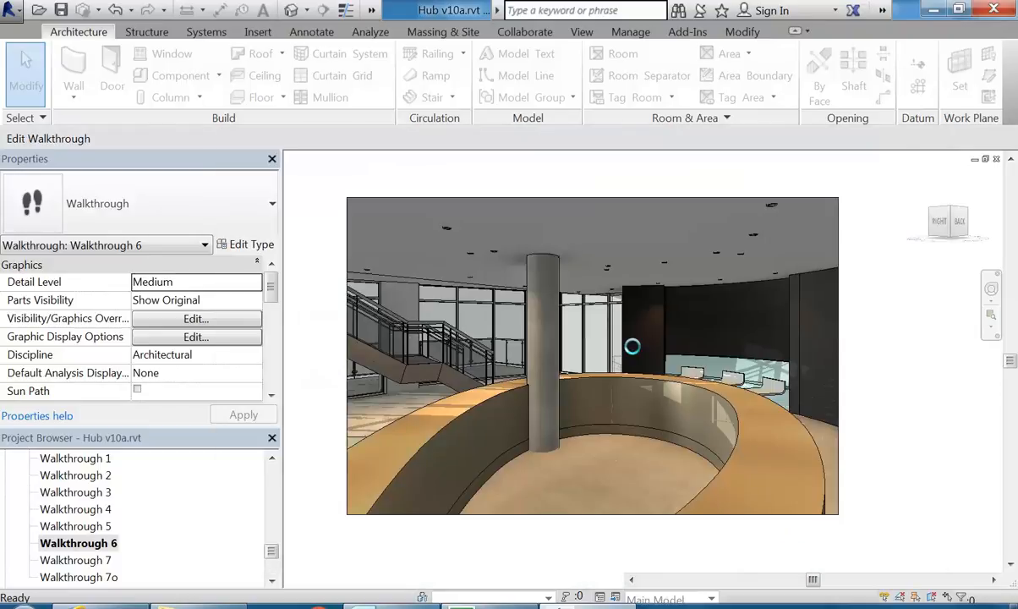